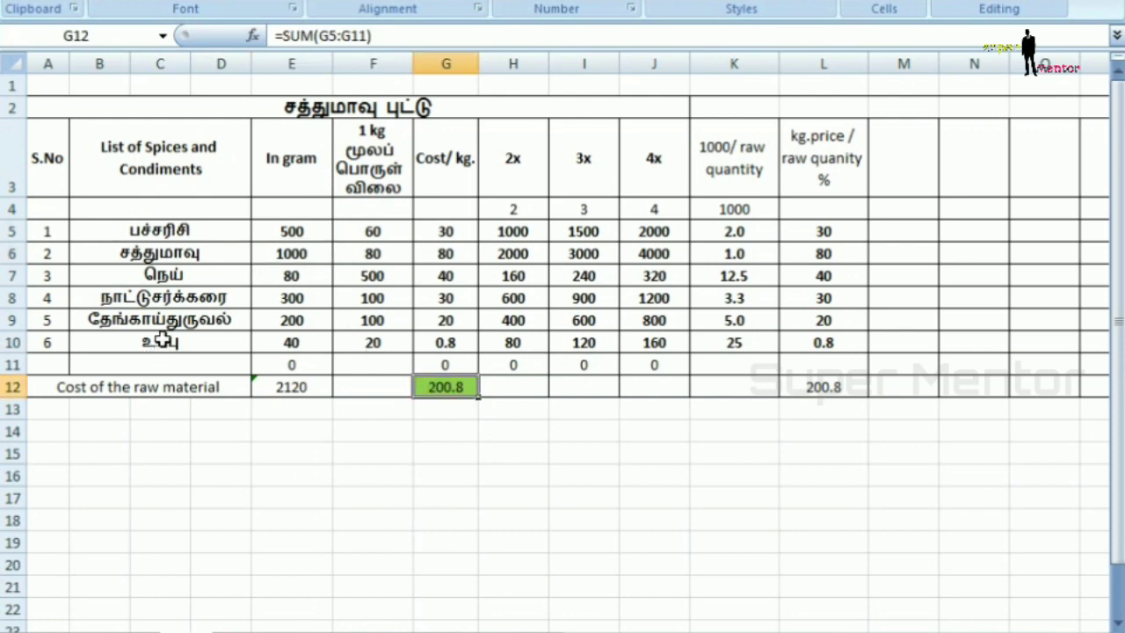
Review the gram quantities of the ingredients in the சத்துமாவு புட்டு recipe, from பச்சரிசி down to உப்பு
{"action": "left_click", "coordinate": [272, 235]}
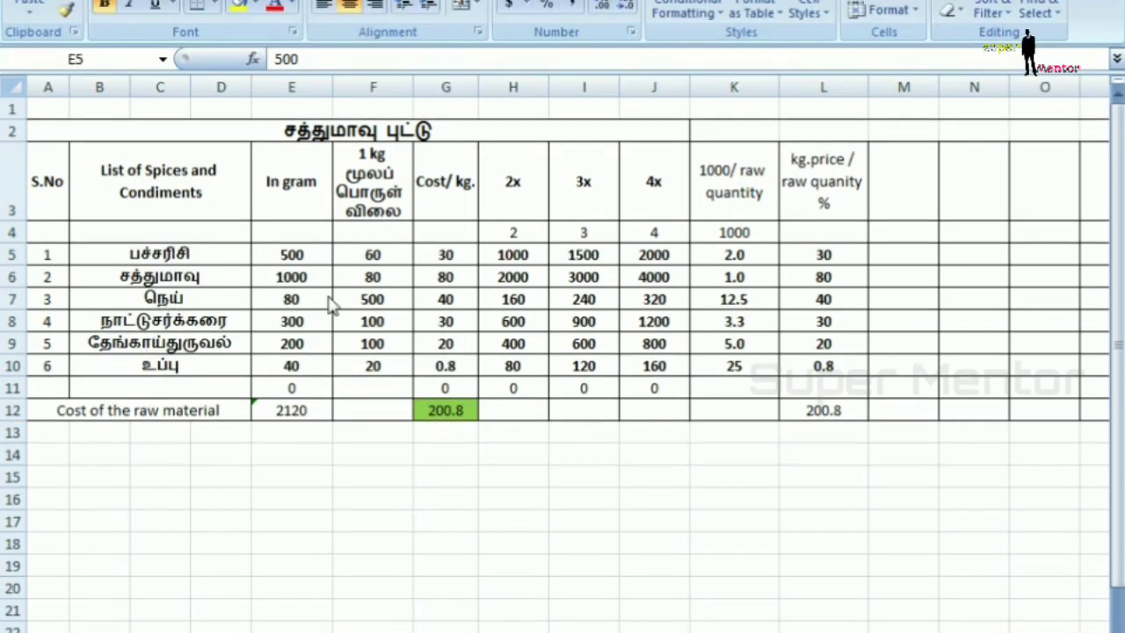
{"action": "left_click", "coordinate": [207, 322]}
{"action": "left_click", "coordinate": [299, 322]}
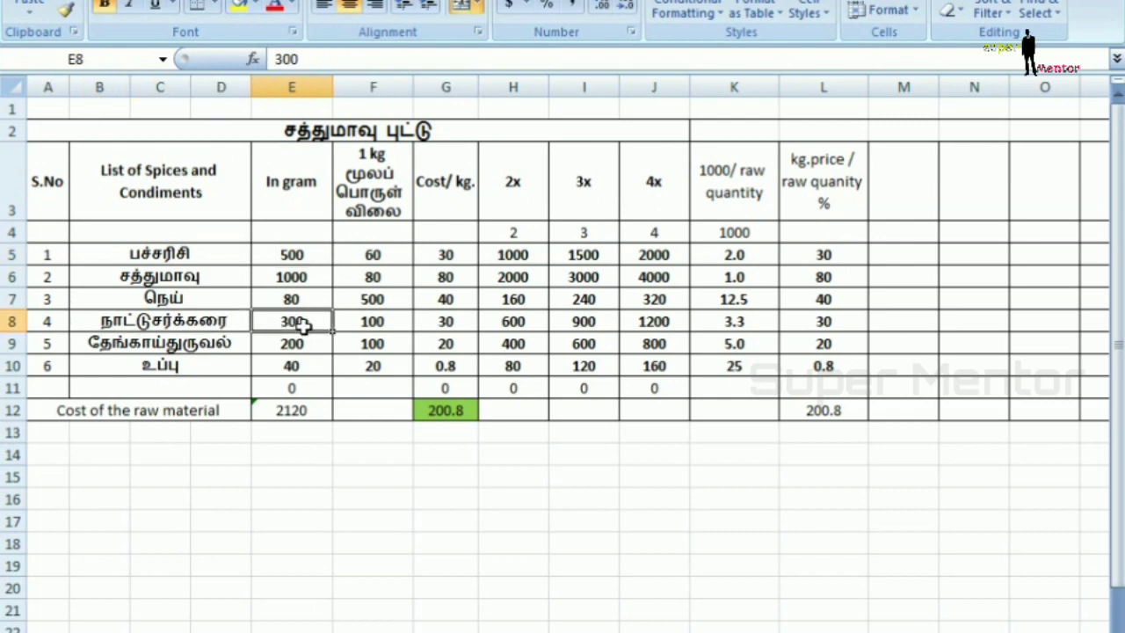
{"action": "left_click", "coordinate": [184, 341]}
{"action": "left_click", "coordinate": [345, 351]}
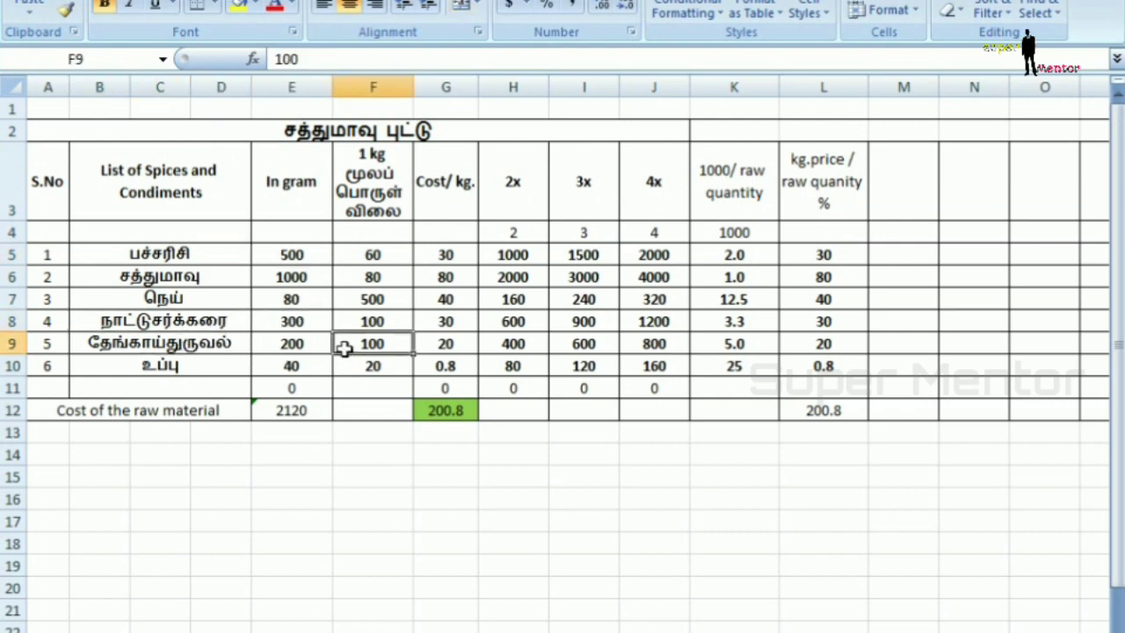
{"action": "left_click", "coordinate": [223, 364]}
{"action": "left_click", "coordinate": [301, 366]}
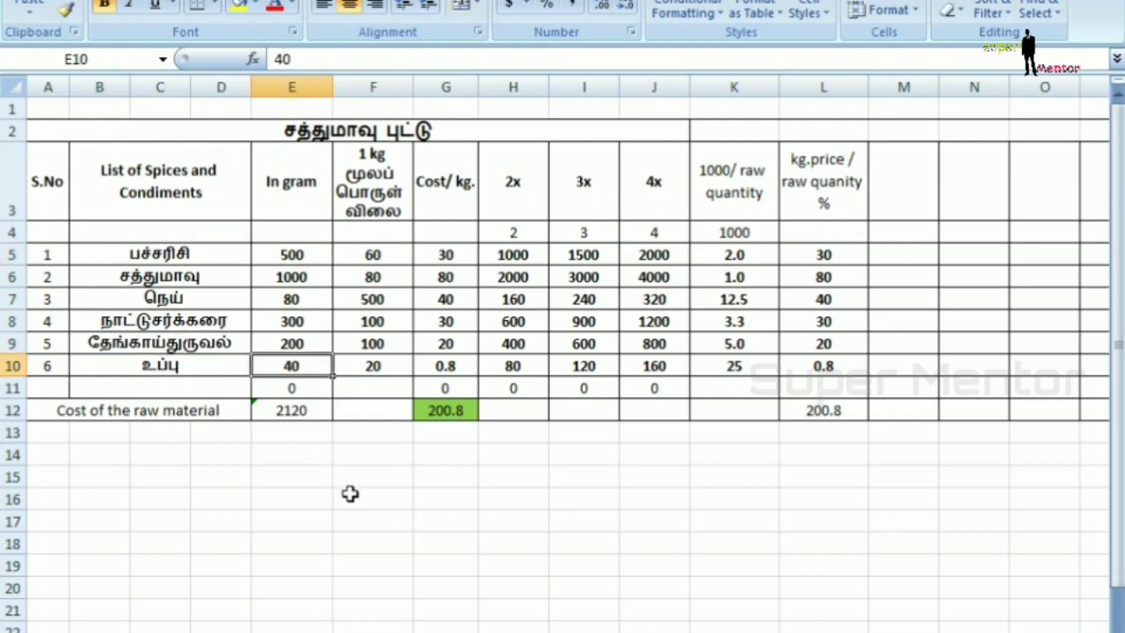
Review the 1 kg raw material price of each ingredient in the சத்துமாவு புட்டு recipe
{"action": "left_click", "coordinate": [395, 182]}
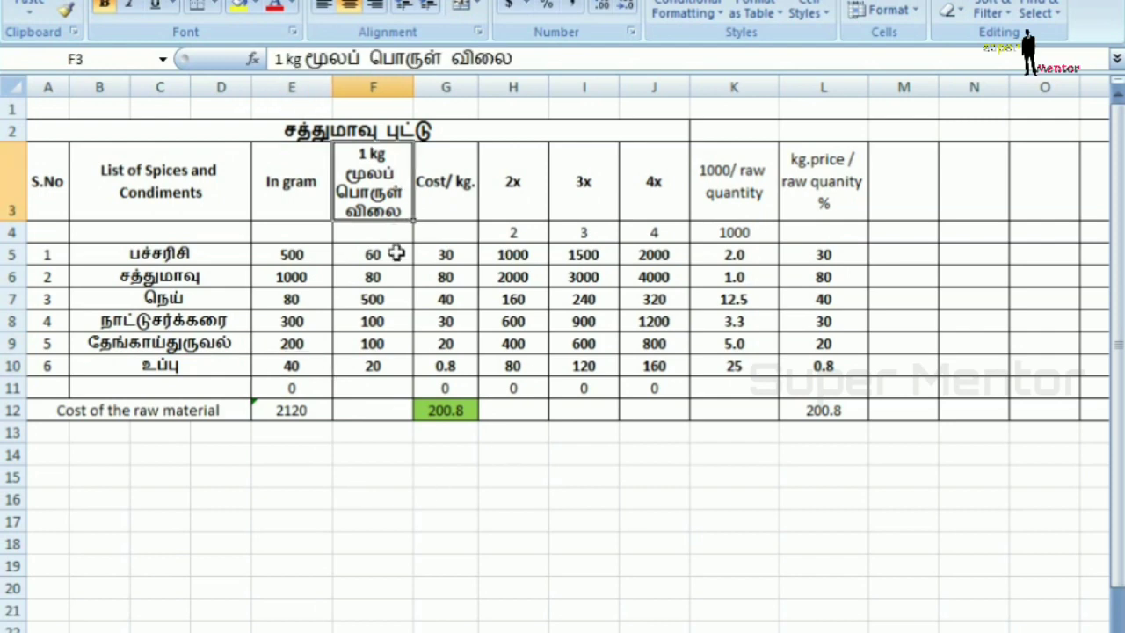
{"action": "left_click", "coordinate": [367, 255]}
{"action": "left_click", "coordinate": [389, 278]}
{"action": "left_click", "coordinate": [384, 299]}
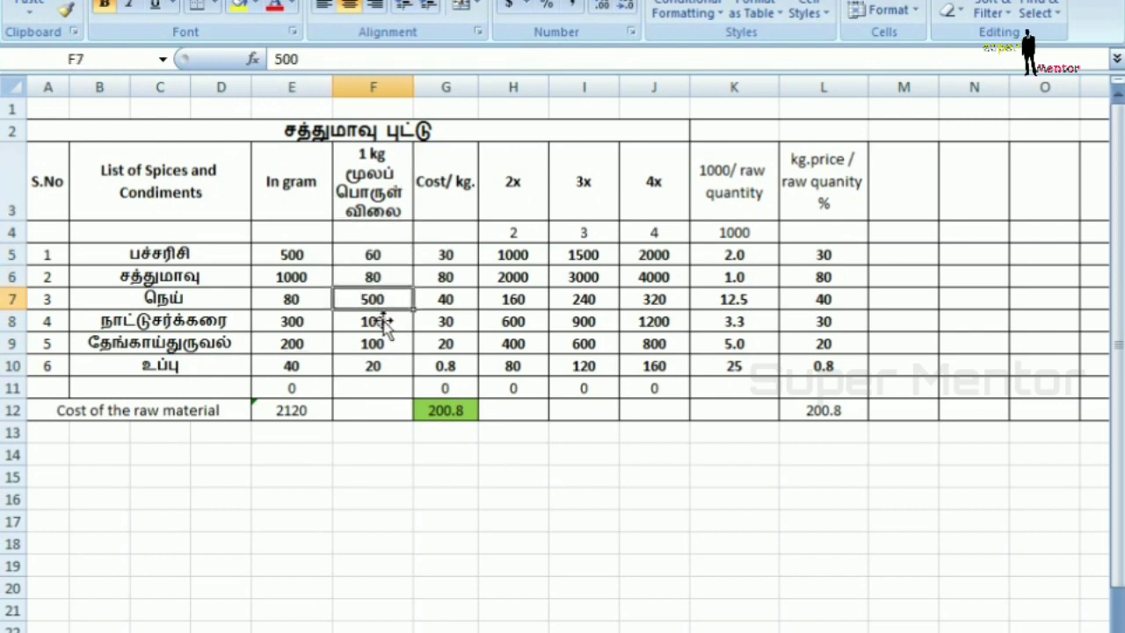
{"action": "left_click", "coordinate": [384, 322]}
{"action": "left_click", "coordinate": [387, 366]}
{"action": "left_click", "coordinate": [383, 344]}
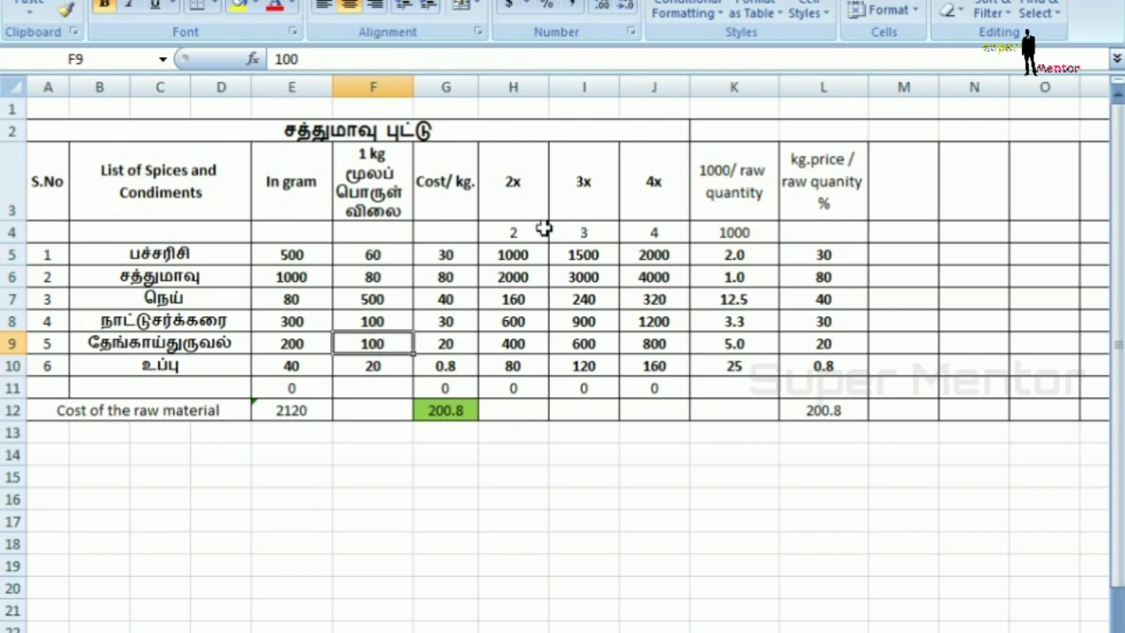
Compare each சத்துமாவு புட்டு ingredient and its quantity with its Cost/kg value, row by row down to உப்பு
{"action": "left_click", "coordinate": [309, 256]}
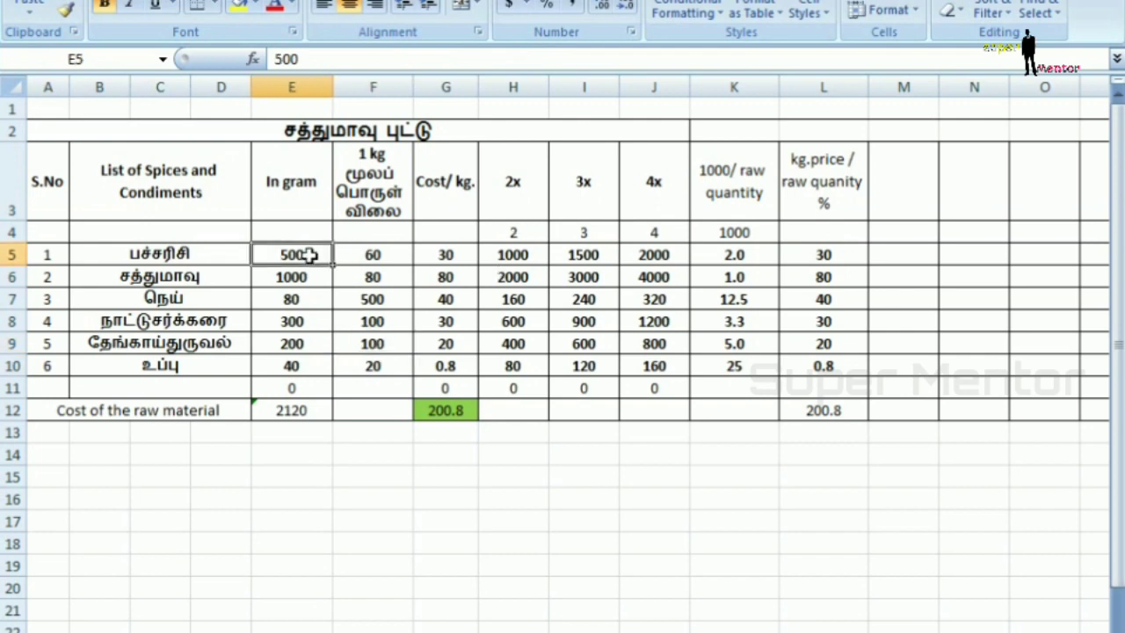
{"action": "left_click", "coordinate": [457, 253]}
{"action": "left_click", "coordinate": [453, 276]}
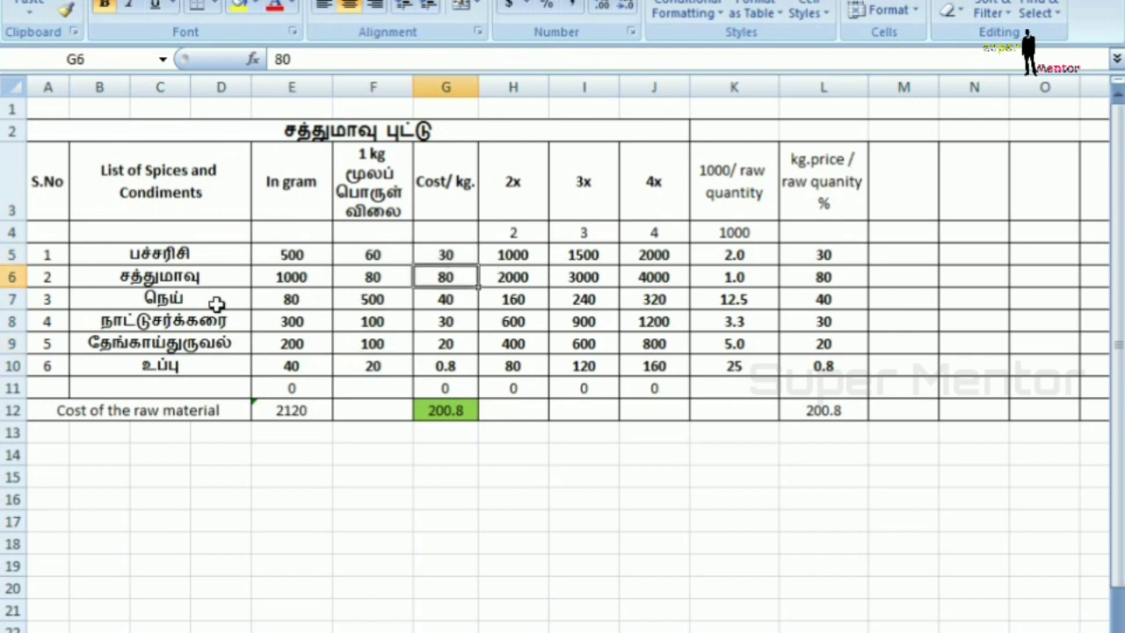
{"action": "left_click", "coordinate": [219, 302]}
{"action": "left_click", "coordinate": [448, 299]}
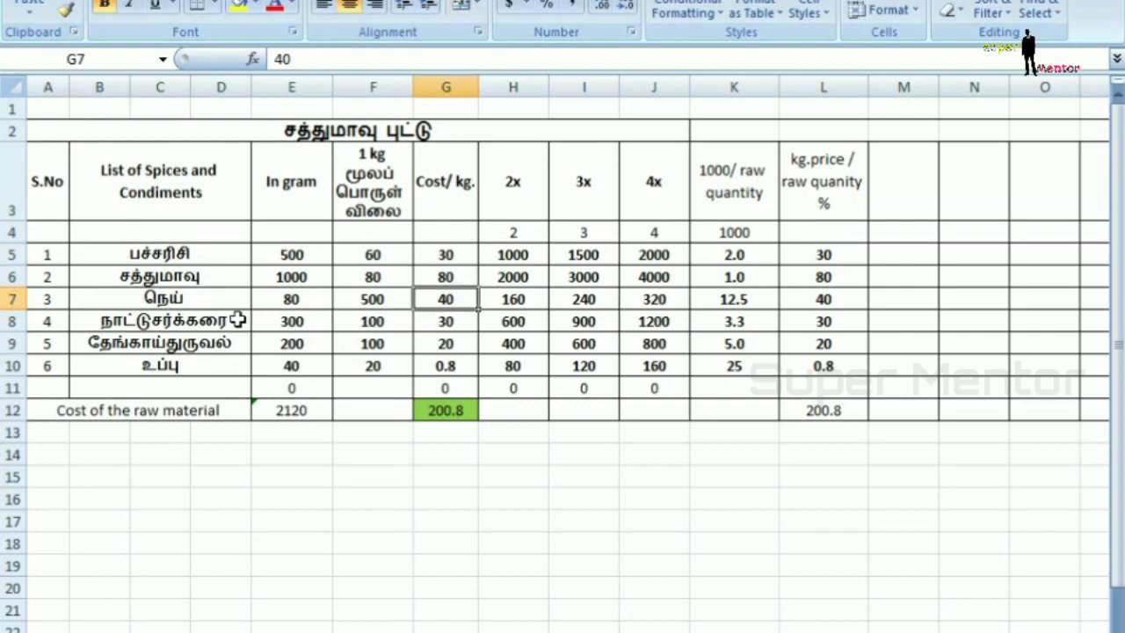
{"action": "left_click", "coordinate": [238, 320]}
{"action": "left_click", "coordinate": [290, 321]}
{"action": "left_click", "coordinate": [434, 318]}
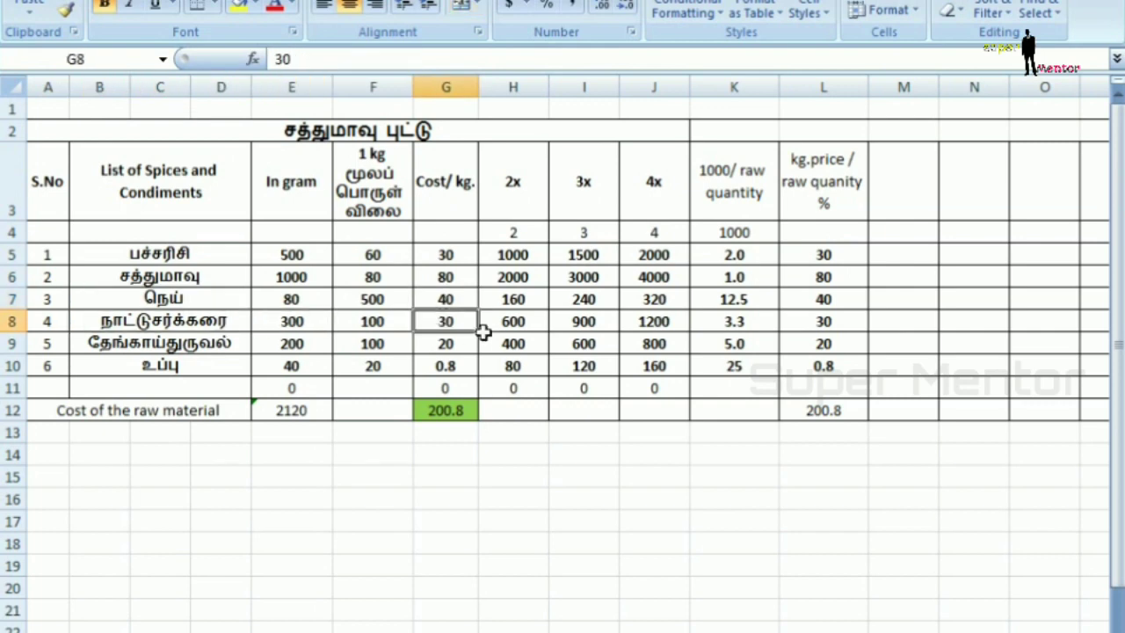
{"action": "left_click", "coordinate": [238, 347]}
{"action": "left_click", "coordinate": [310, 347]}
{"action": "left_click", "coordinate": [423, 343]}
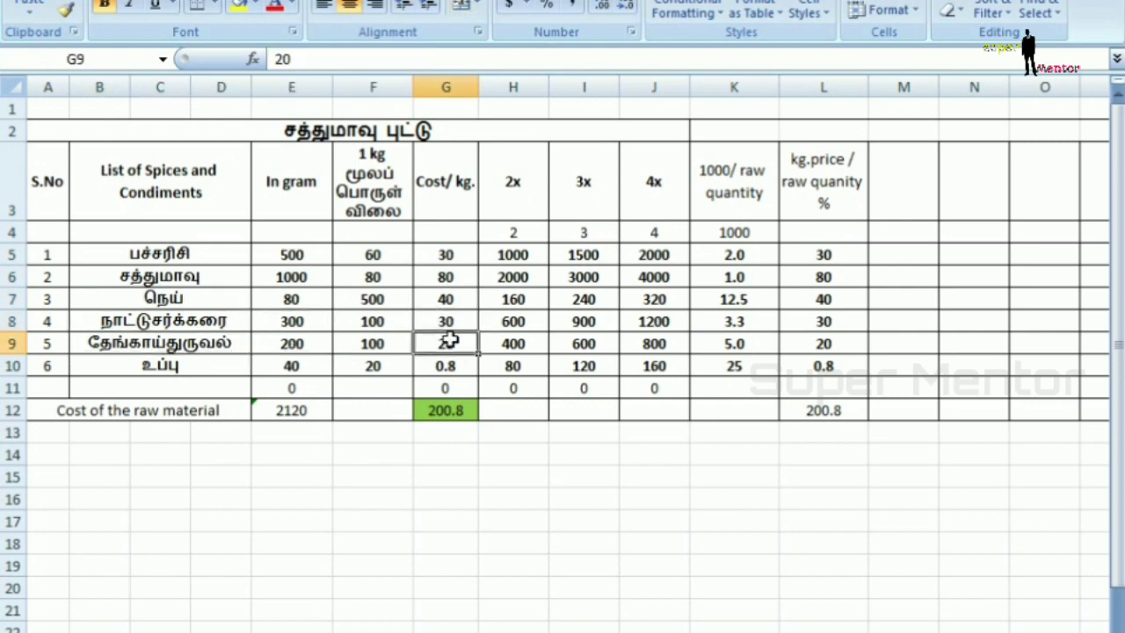
{"action": "left_click", "coordinate": [224, 367]}
{"action": "left_click", "coordinate": [447, 365]}
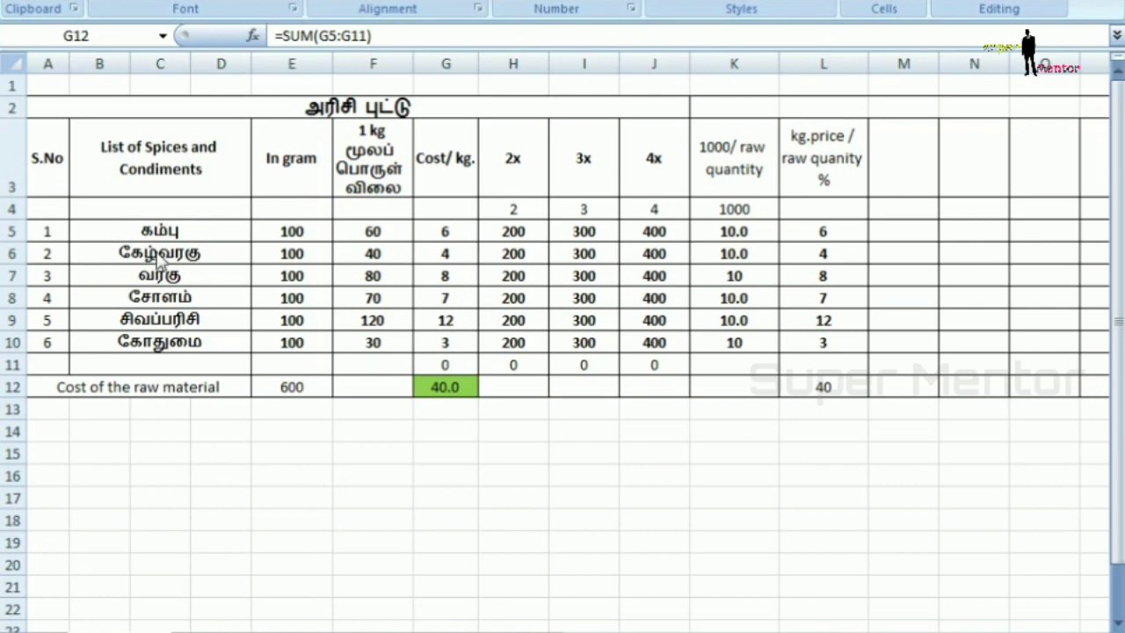
Review the gram quantity of each grain in the அரிசி புட்டு sheet, from கம்பு down to கோதுமை
{"action": "left_click", "coordinate": [295, 235]}
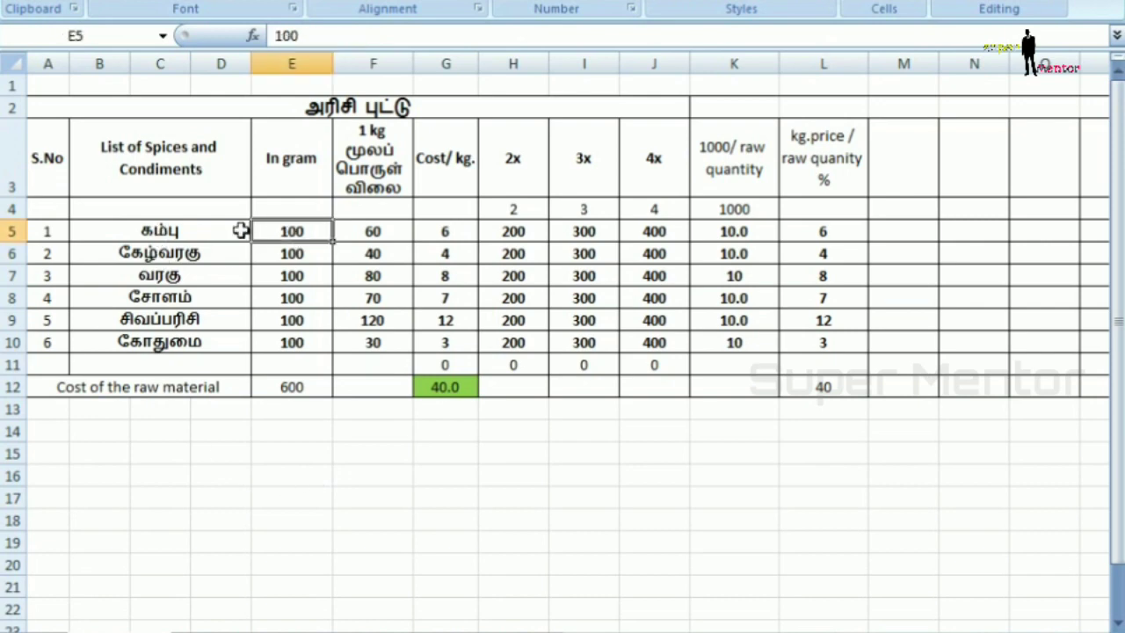
{"action": "left_click", "coordinate": [173, 251]}
{"action": "left_click", "coordinate": [295, 257]}
{"action": "left_click", "coordinate": [203, 273]}
{"action": "left_click", "coordinate": [313, 273]}
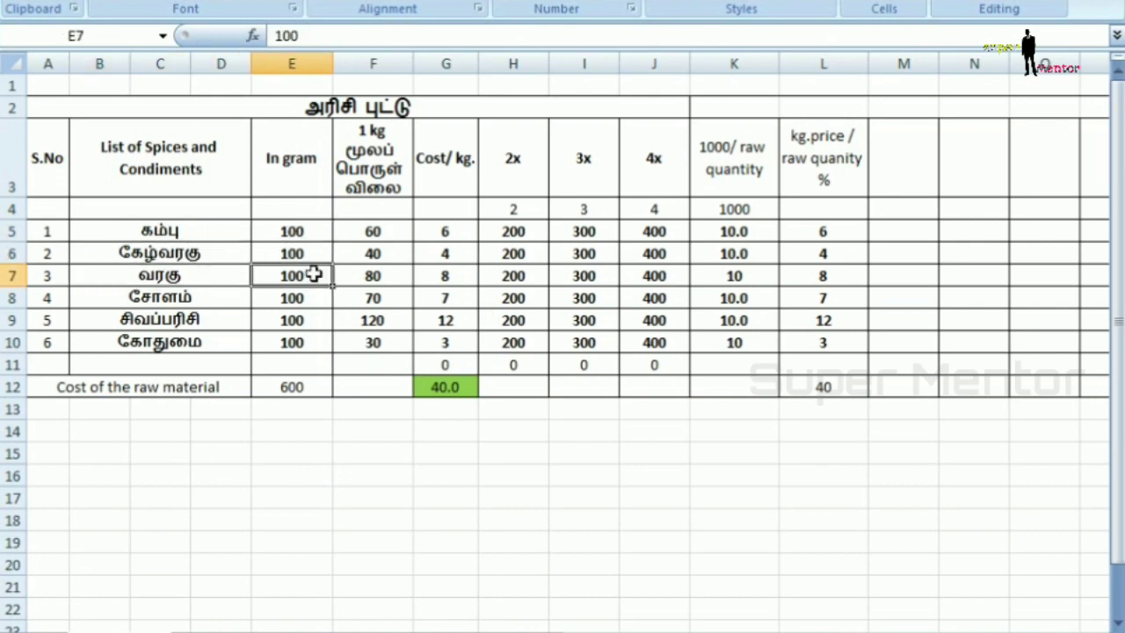
{"action": "left_click", "coordinate": [210, 296]}
{"action": "left_click", "coordinate": [264, 297]}
{"action": "left_click", "coordinate": [214, 321]}
{"action": "left_click", "coordinate": [285, 324]}
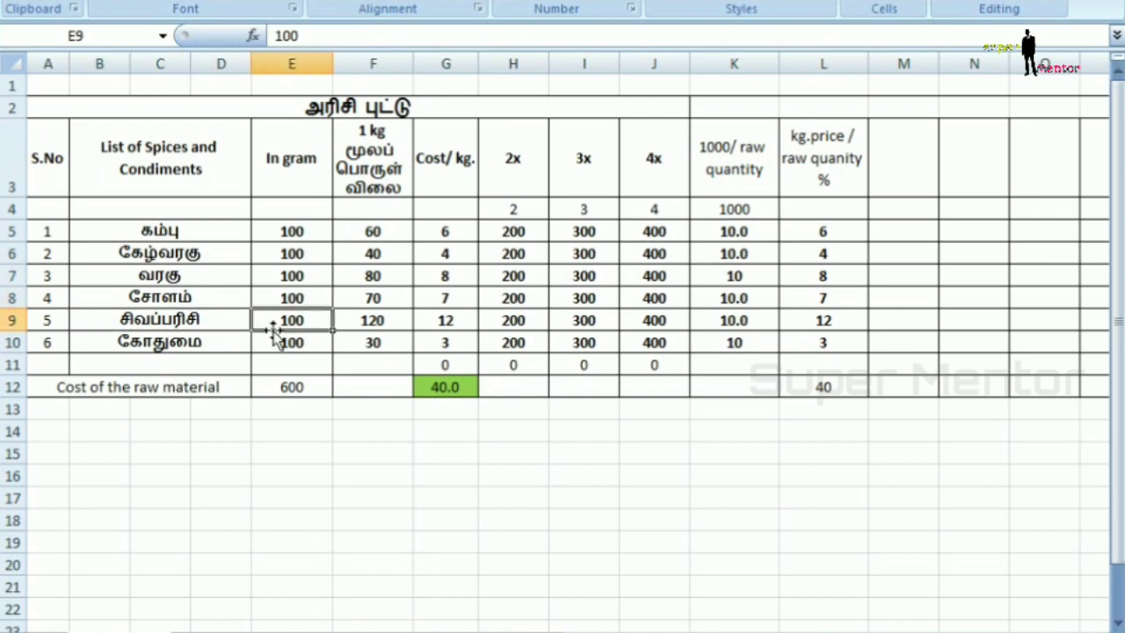
{"action": "left_click", "coordinate": [216, 336]}
{"action": "left_click", "coordinate": [325, 342]}
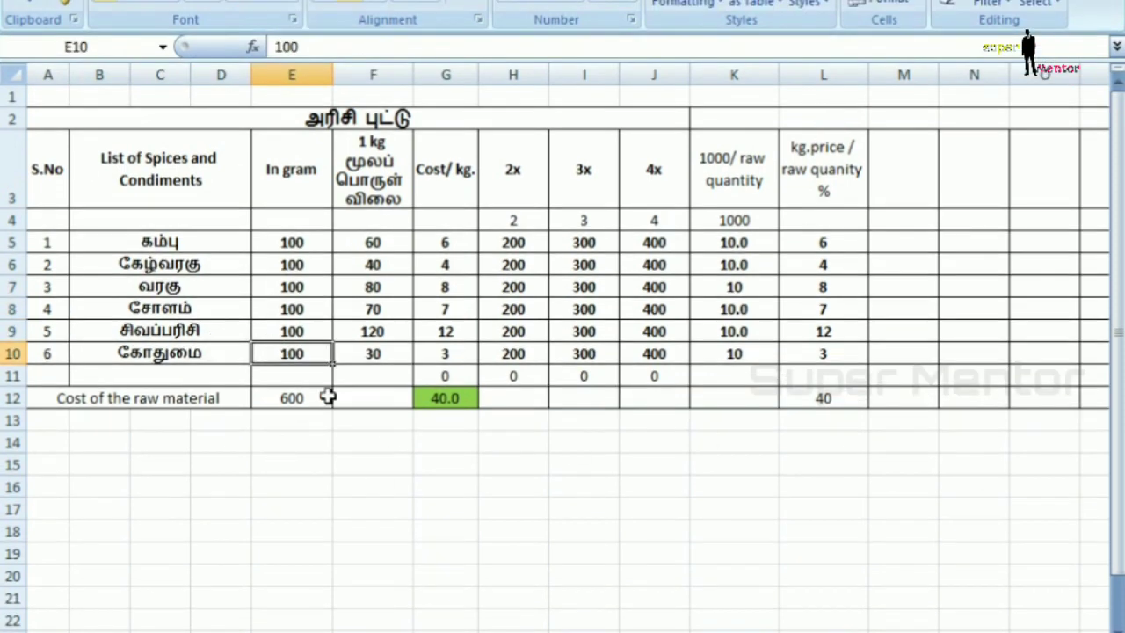
Check the total weight and raw material cost of the அரிசி புட்டு mix, and the சத்துமாவு price in the சத்துமாவு புட்டு sheet
{"action": "left_click", "coordinate": [327, 387]}
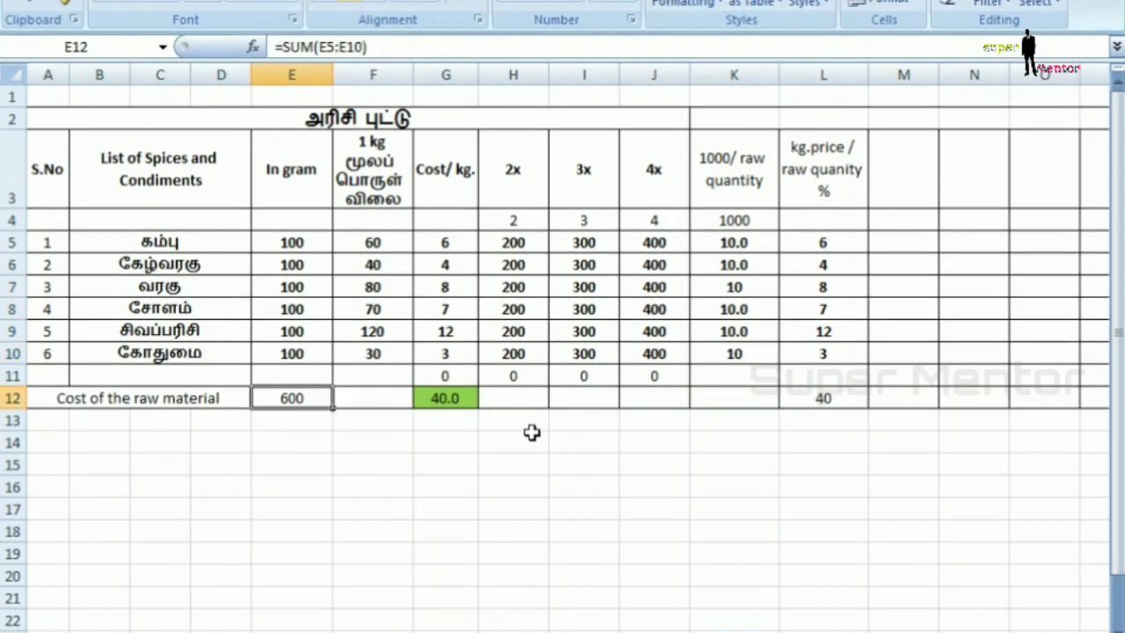
{"action": "left_click", "coordinate": [460, 400]}
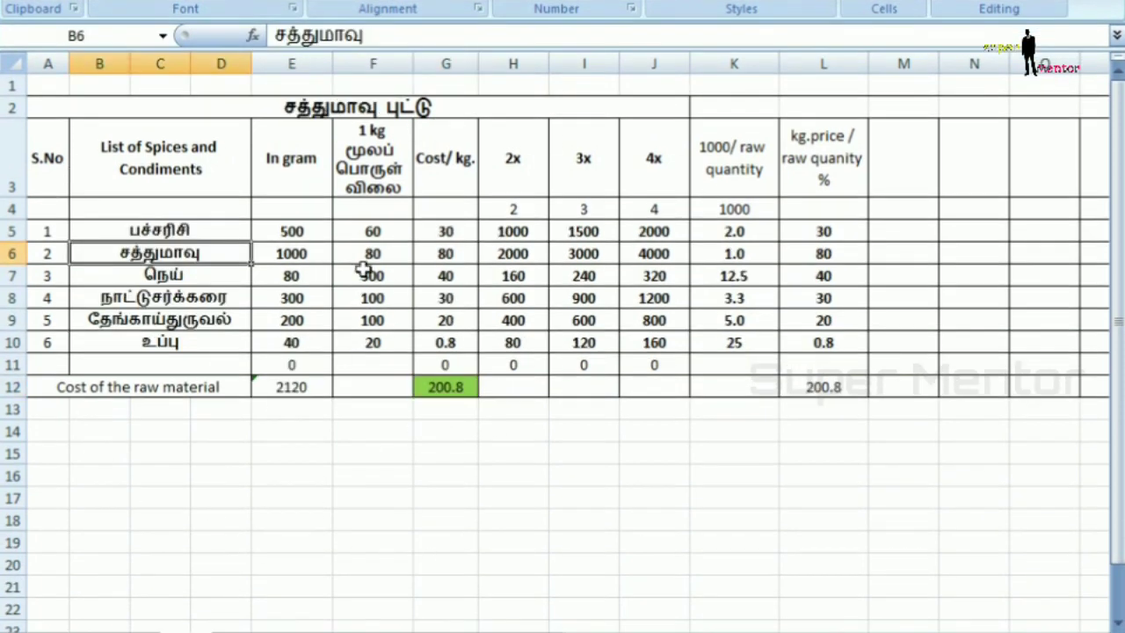
{"action": "left_click", "coordinate": [365, 255]}
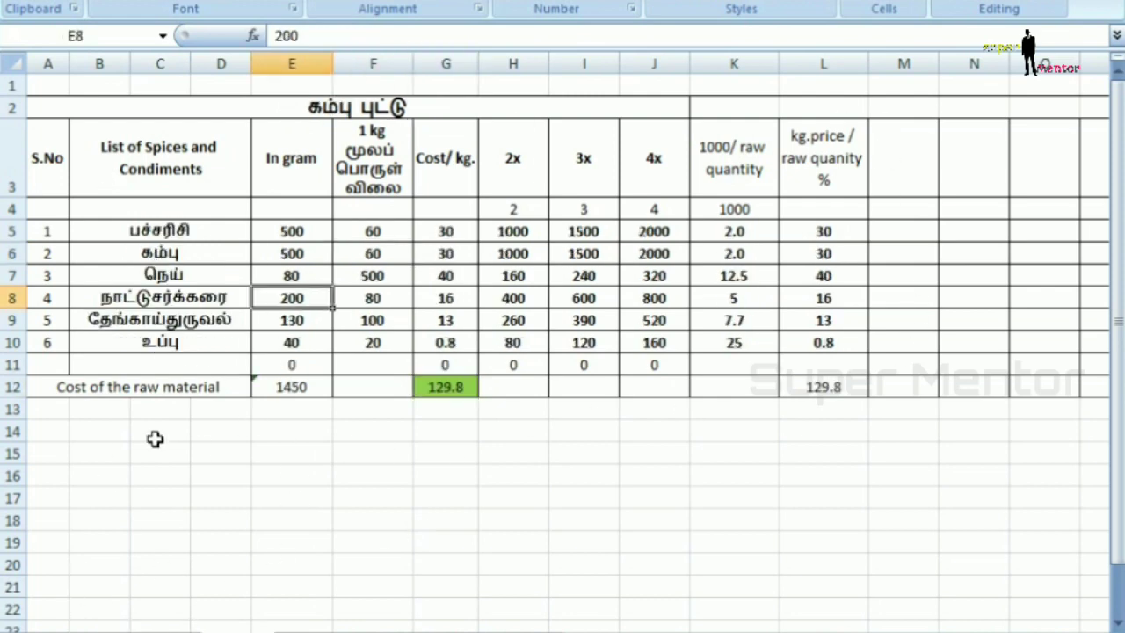
Review the ingredient quantities in the கம்பு புட்டு sheet and its total cost of the raw material
{"action": "left_click", "coordinate": [167, 230]}
{"action": "left_click", "coordinate": [308, 231]}
{"action": "left_click", "coordinate": [190, 257]}
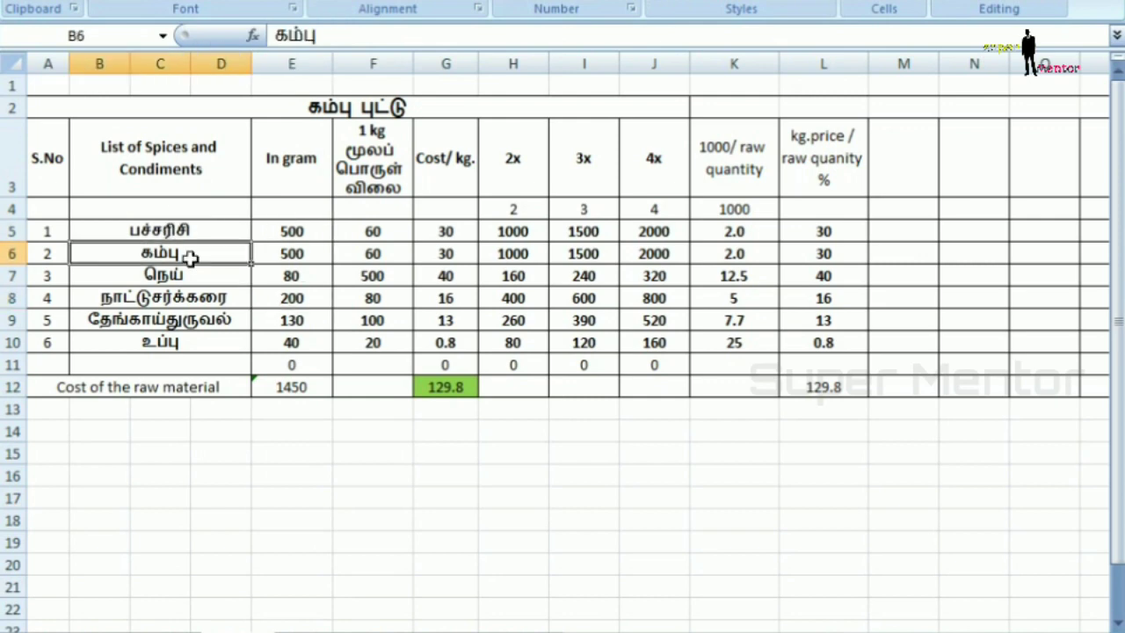
{"action": "left_click", "coordinate": [316, 255]}
{"action": "left_click", "coordinate": [198, 274]}
{"action": "left_click", "coordinate": [153, 301]}
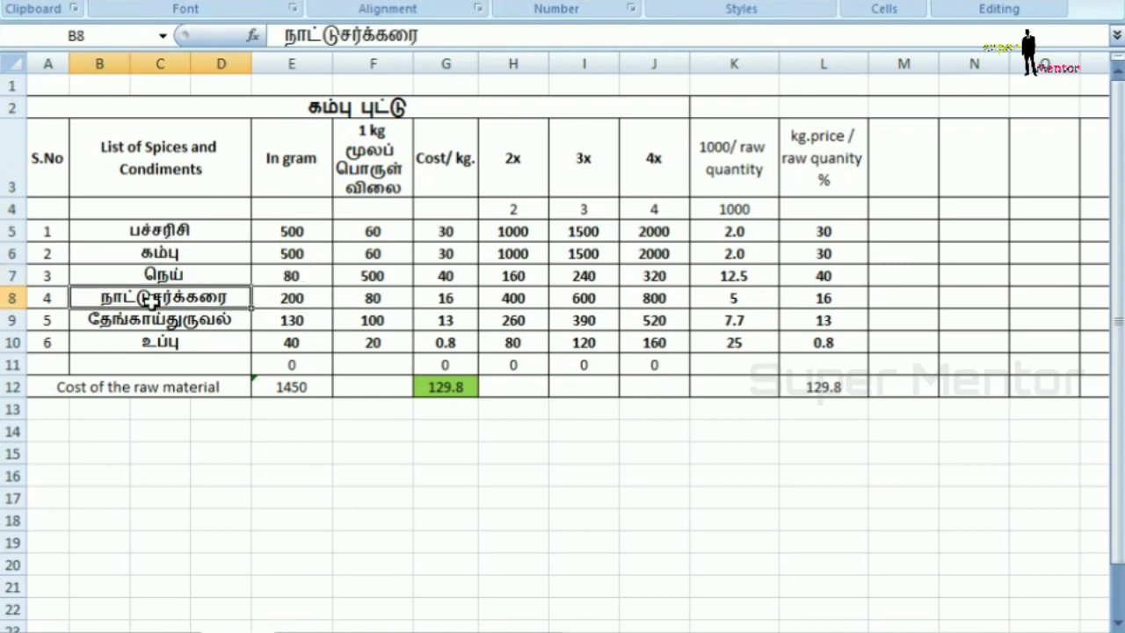
{"action": "left_click", "coordinate": [287, 300]}
{"action": "left_click", "coordinate": [293, 319]}
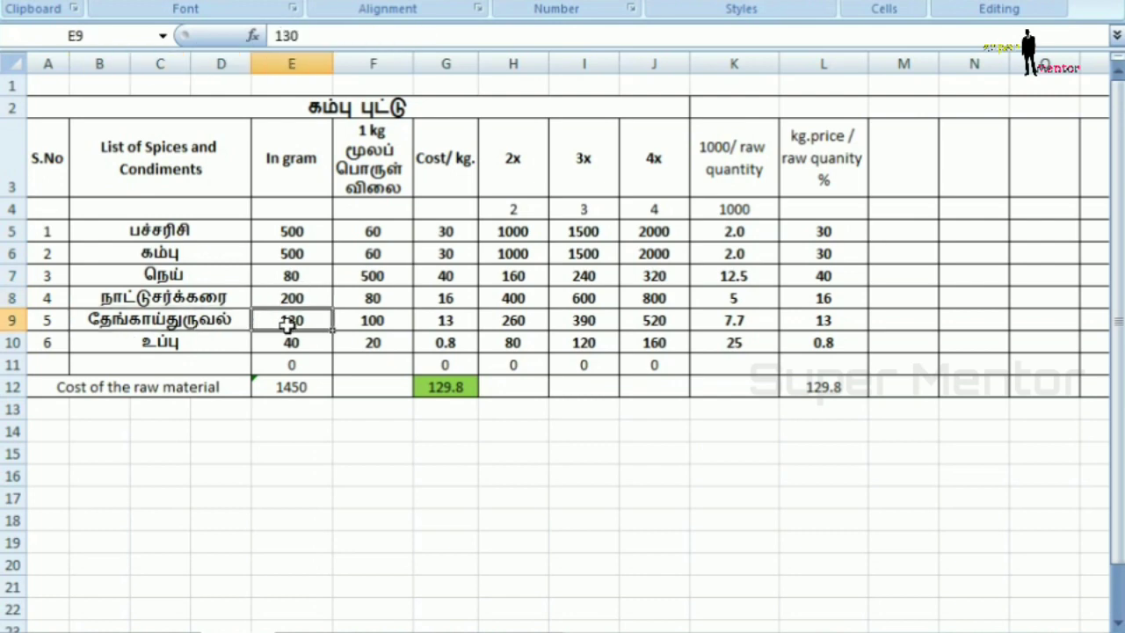
{"action": "left_click", "coordinate": [232, 347]}
{"action": "left_click", "coordinate": [299, 342]}
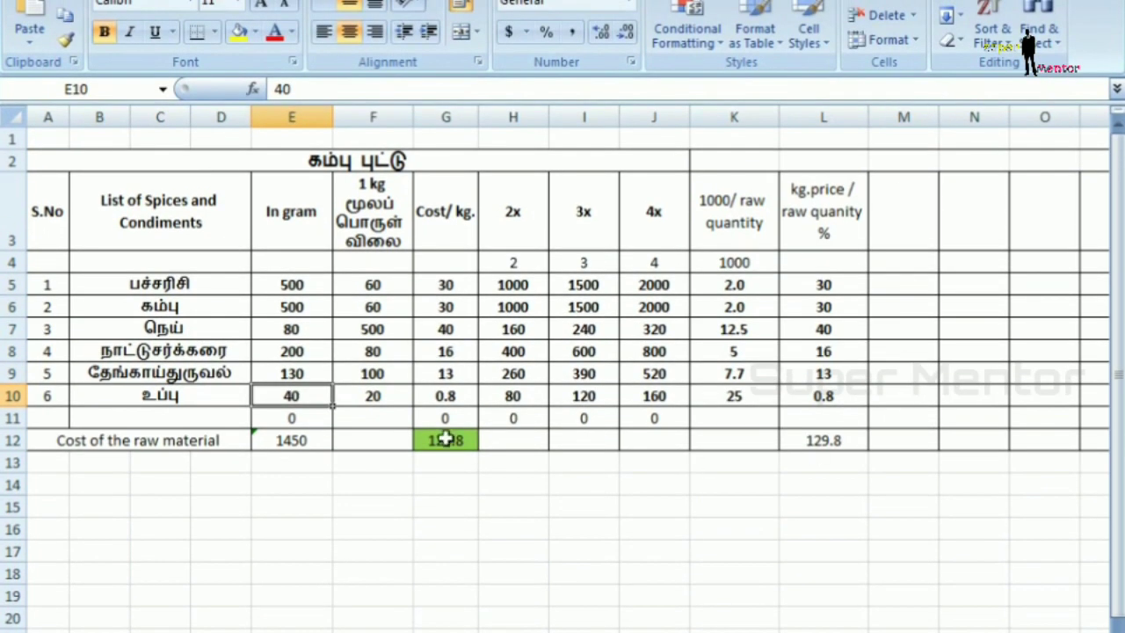
{"action": "left_click", "coordinate": [303, 283]}
{"action": "left_click", "coordinate": [453, 439]}
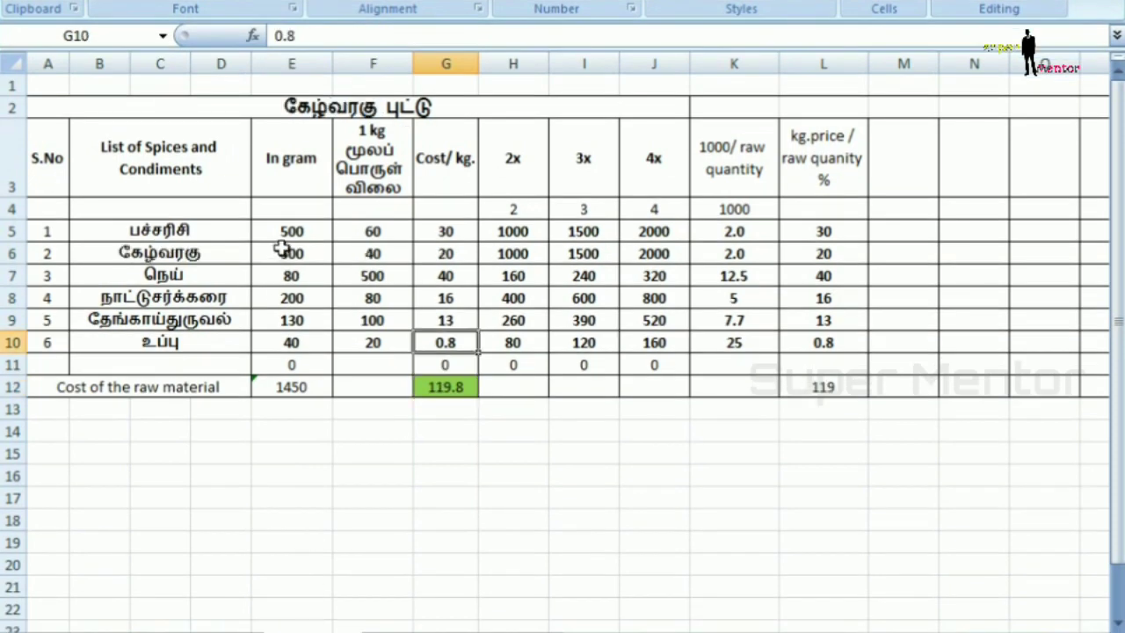
Check the பச்சரிசி and கேழ்வரகு quantities in the கேழ்வரகு புட்டு sheet and the பச்சரிசி quantity in the சிவப்பரிசி புட்டு sheet
{"action": "left_click", "coordinate": [295, 230]}
{"action": "left_click", "coordinate": [299, 254]}
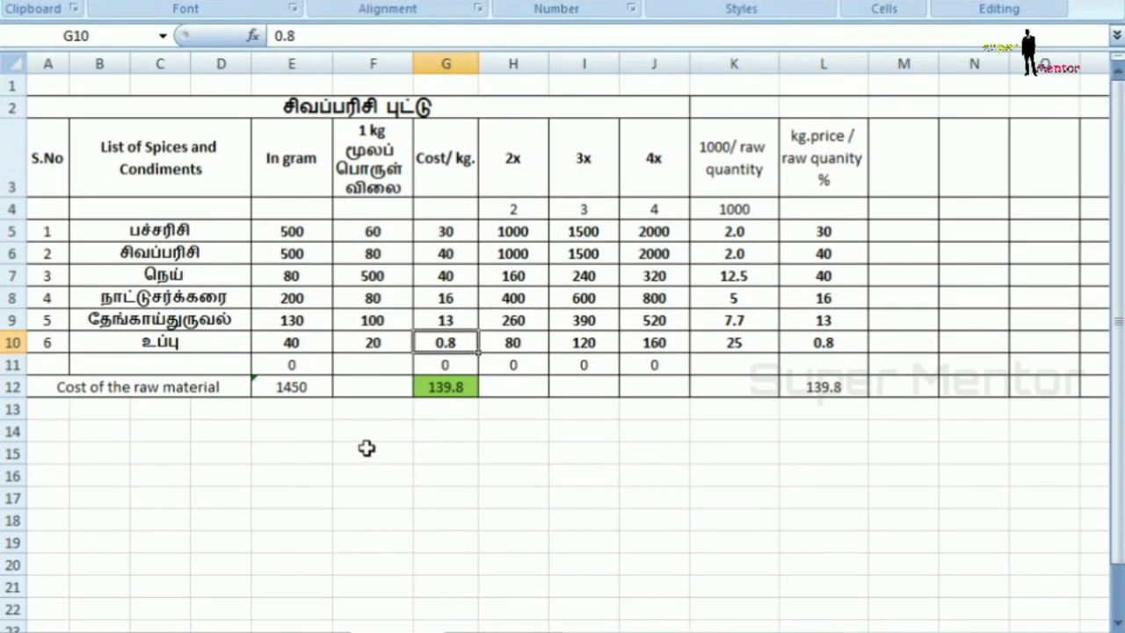
{"action": "left_click", "coordinate": [290, 233]}
Examine the 2x, 3x and 4x batch columns and the நெய் and உப்பு entries in the சிவப்பரிசி புட்டு sheet
{"action": "left_click", "coordinate": [515, 164]}
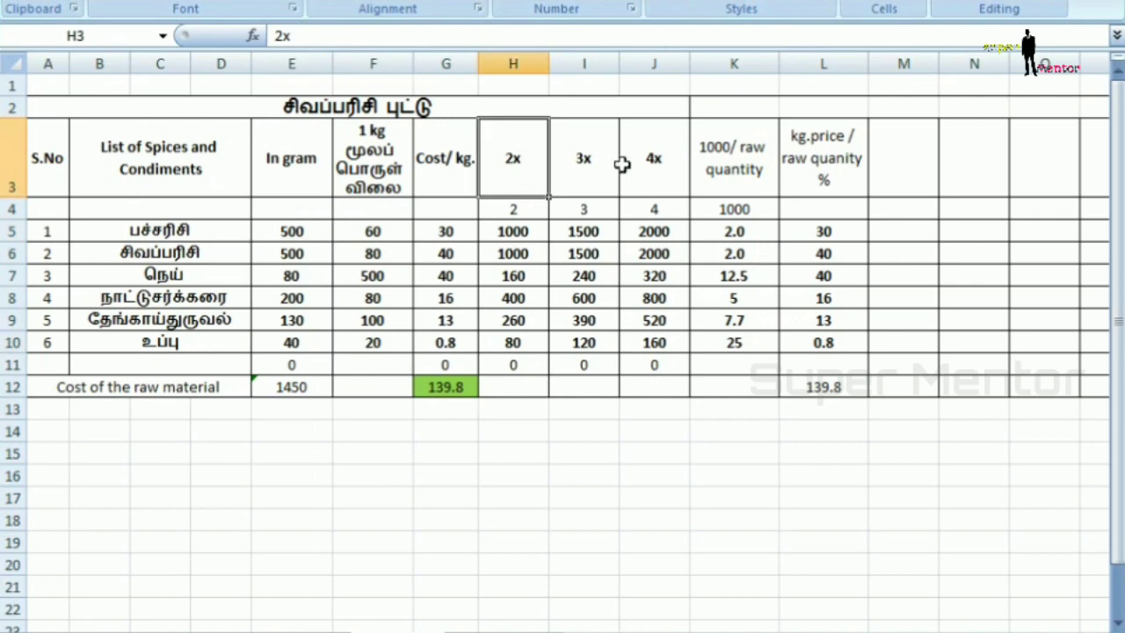
{"action": "left_click", "coordinate": [585, 162]}
{"action": "left_click", "coordinate": [656, 158]}
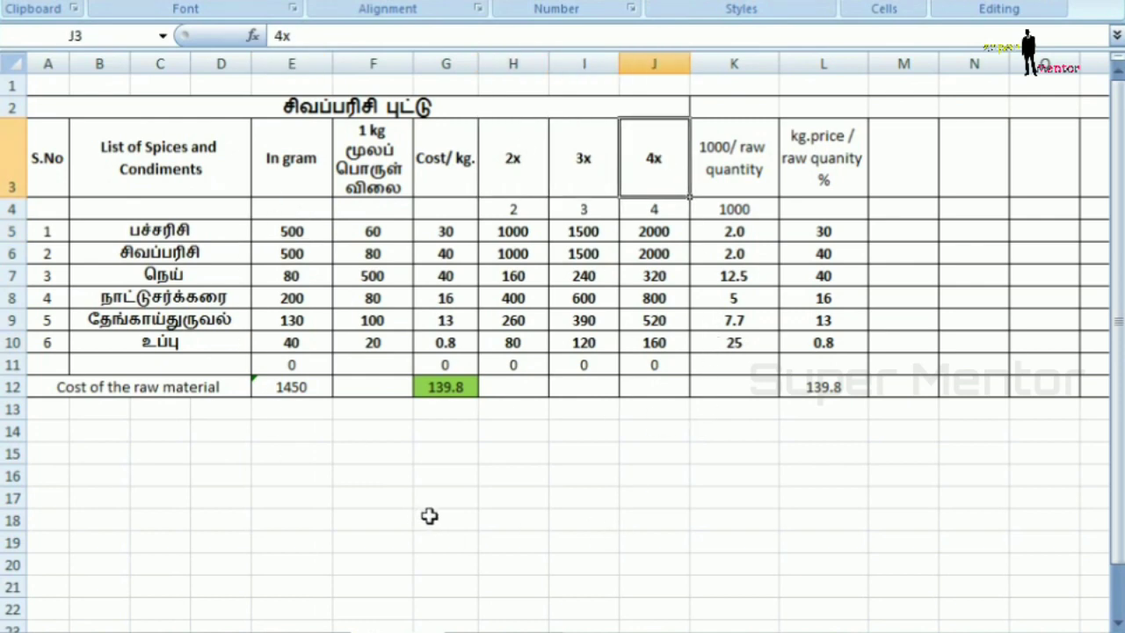
{"action": "left_click", "coordinate": [228, 275]}
{"action": "left_click", "coordinate": [218, 345]}
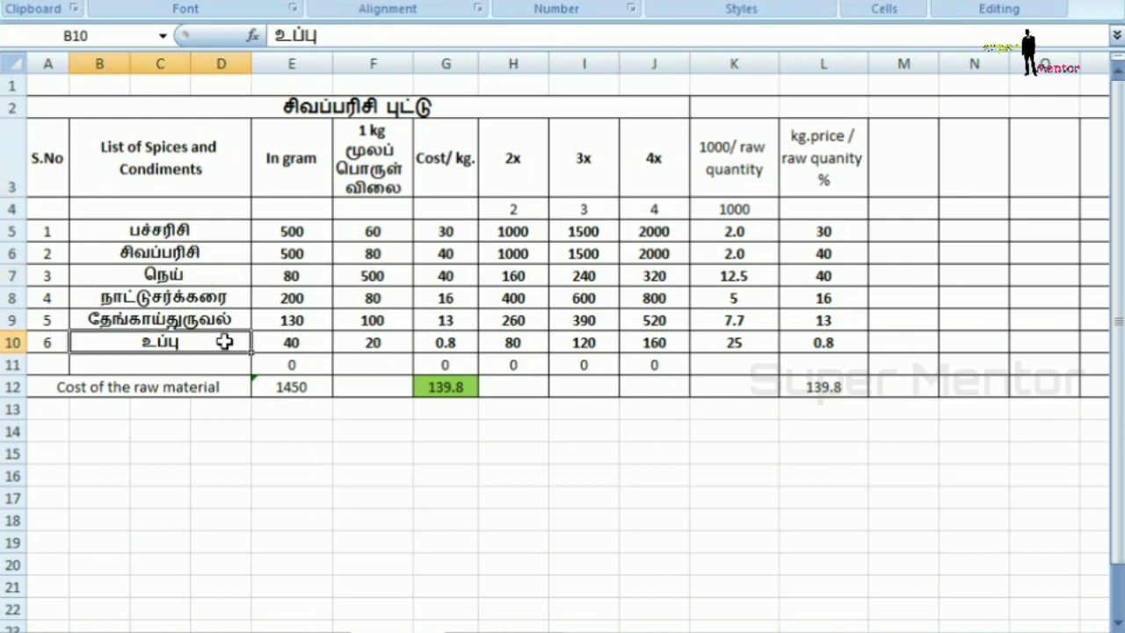
{"action": "left_click", "coordinate": [323, 337]}
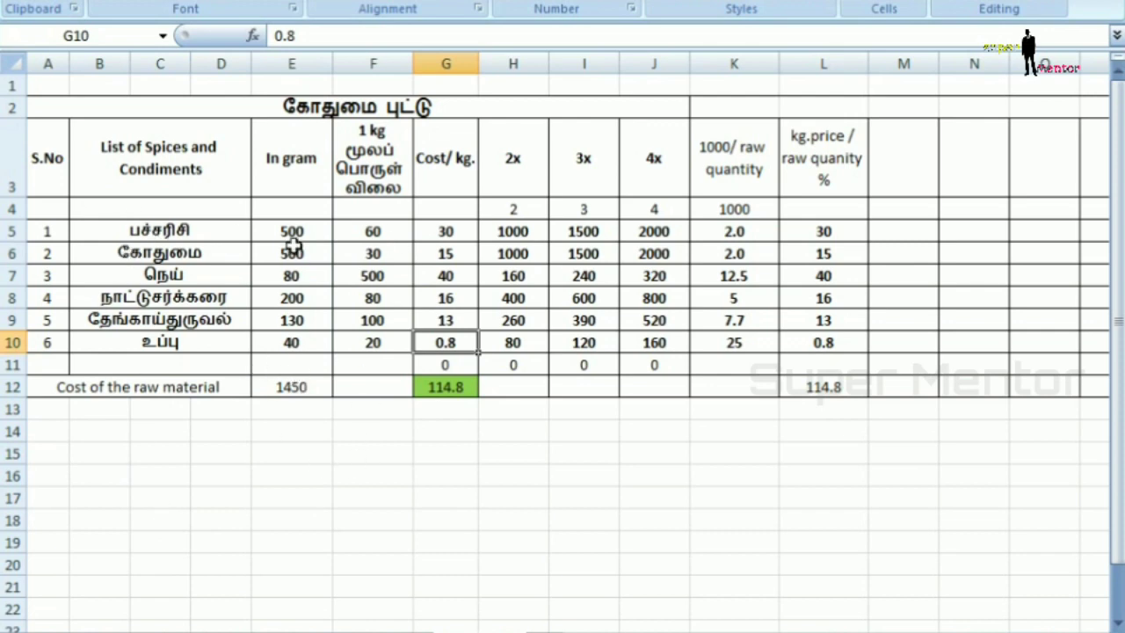
Check the கோதுமை and பச்சரிசி quantities and the total raw material cost in the கோதுமை புட்டு sheet
{"action": "left_click", "coordinate": [293, 248]}
{"action": "left_click", "coordinate": [299, 229]}
{"action": "left_click", "coordinate": [450, 386]}
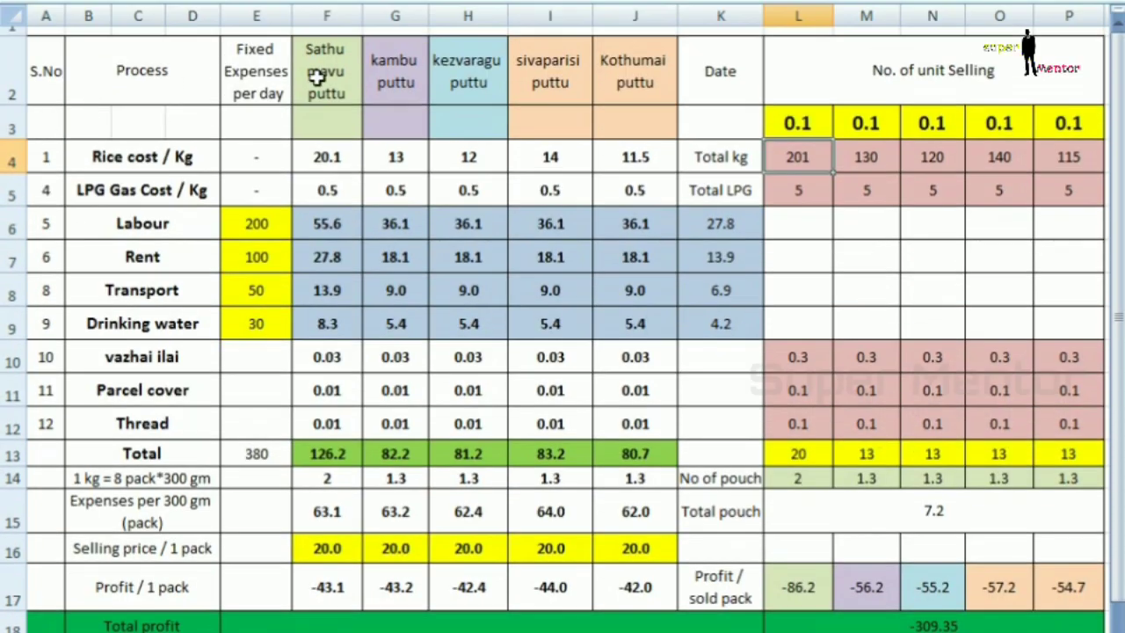
Examine the puttu variety columns, the fixed expenses per day and the number of units selling section in the process cost sheet
{"action": "left_click", "coordinate": [319, 27]}
{"action": "left_click", "coordinate": [419, 41]}
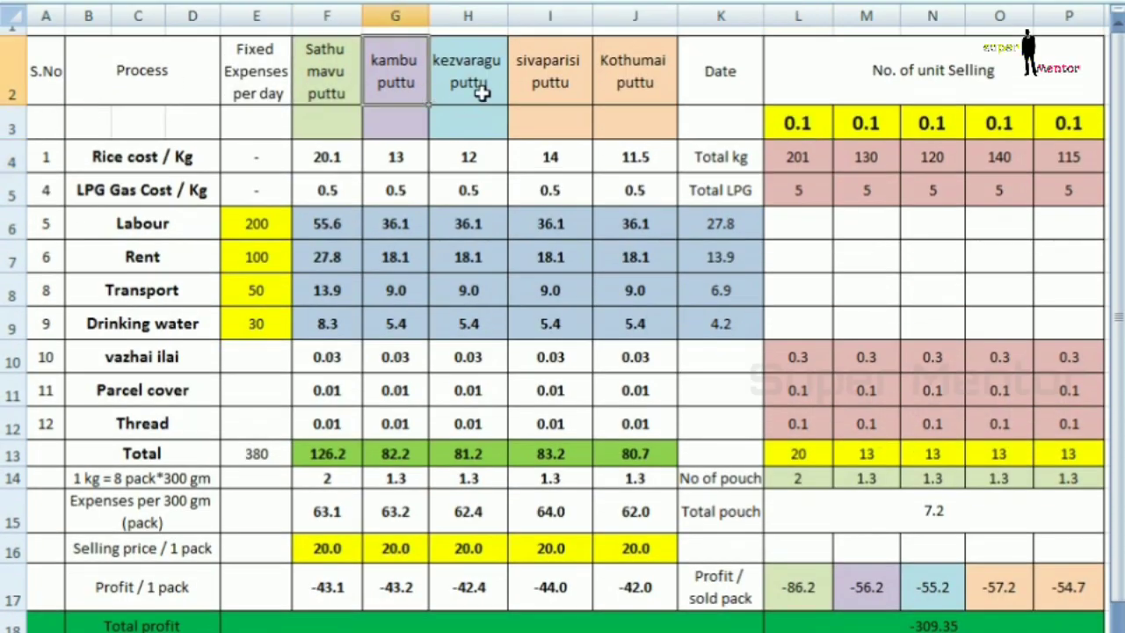
{"action": "left_click", "coordinate": [483, 41]}
{"action": "left_click", "coordinate": [531, 85]}
{"action": "left_click", "coordinate": [288, 83]}
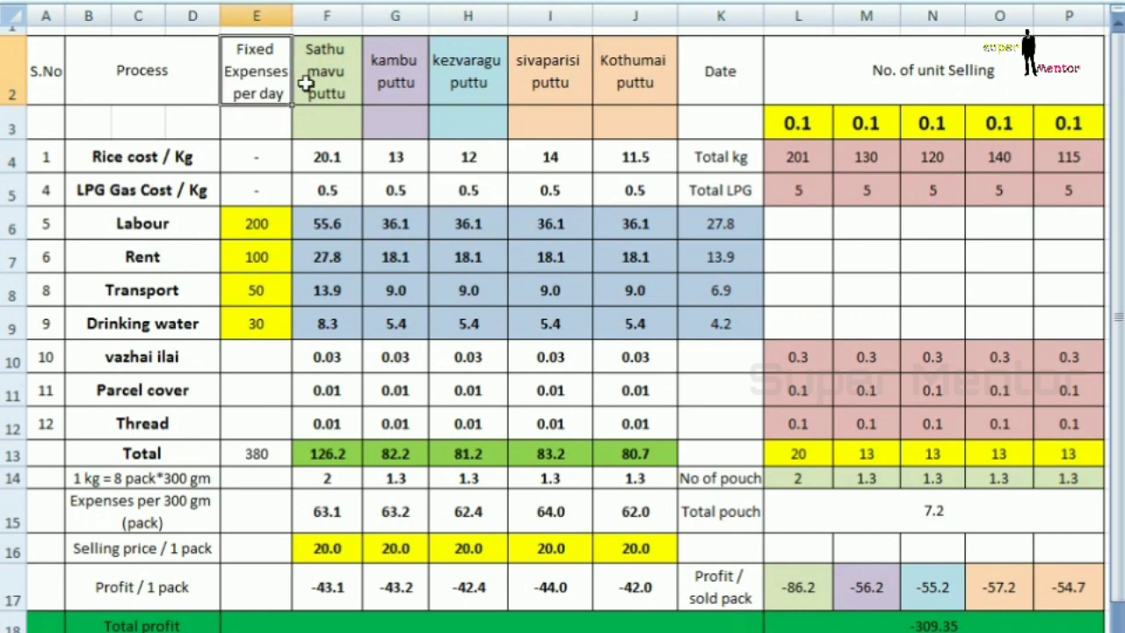
{"action": "left_click", "coordinate": [534, 85]}
{"action": "left_click", "coordinate": [637, 83]}
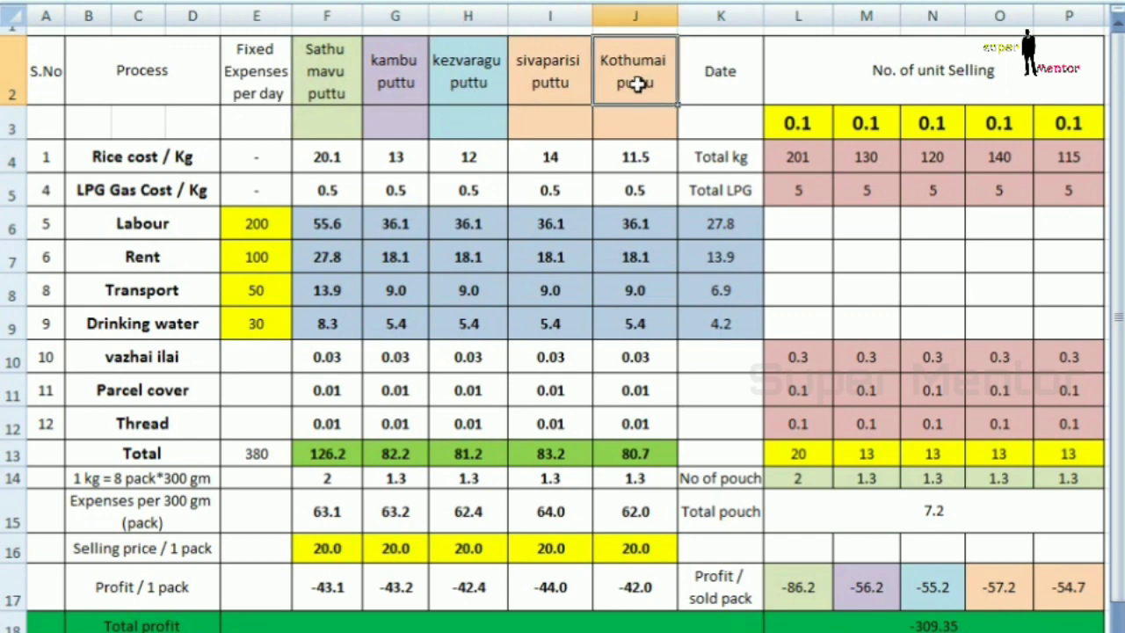
{"action": "left_click", "coordinate": [928, 54]}
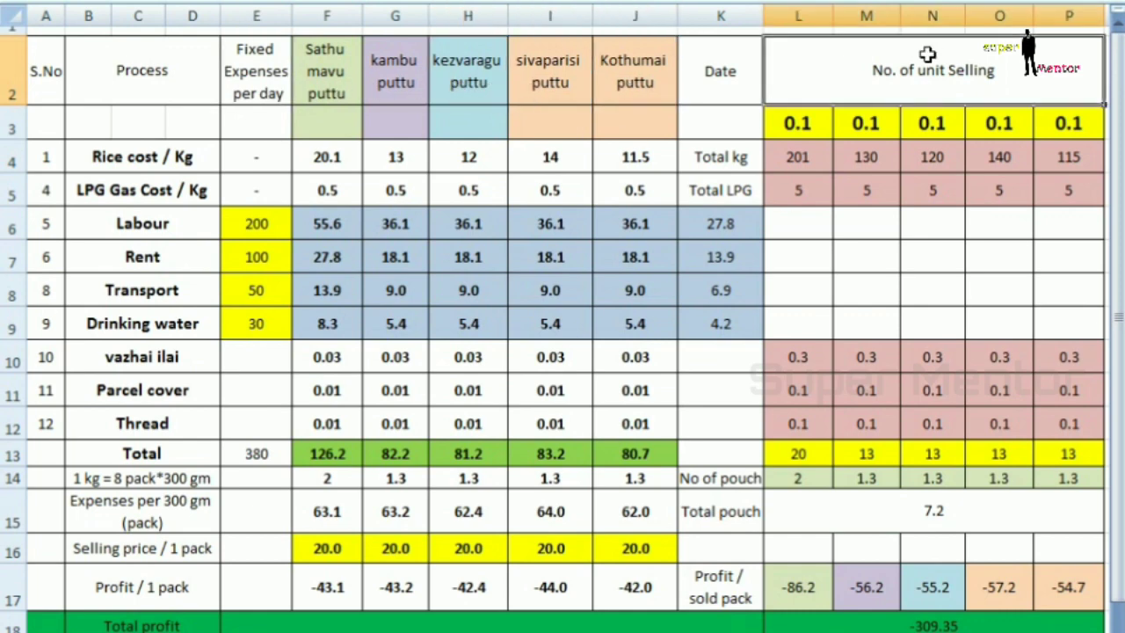
Examine the number of units entered for each puttu variety and the packs-per-kg figures in the Total row
{"action": "left_click", "coordinate": [789, 123]}
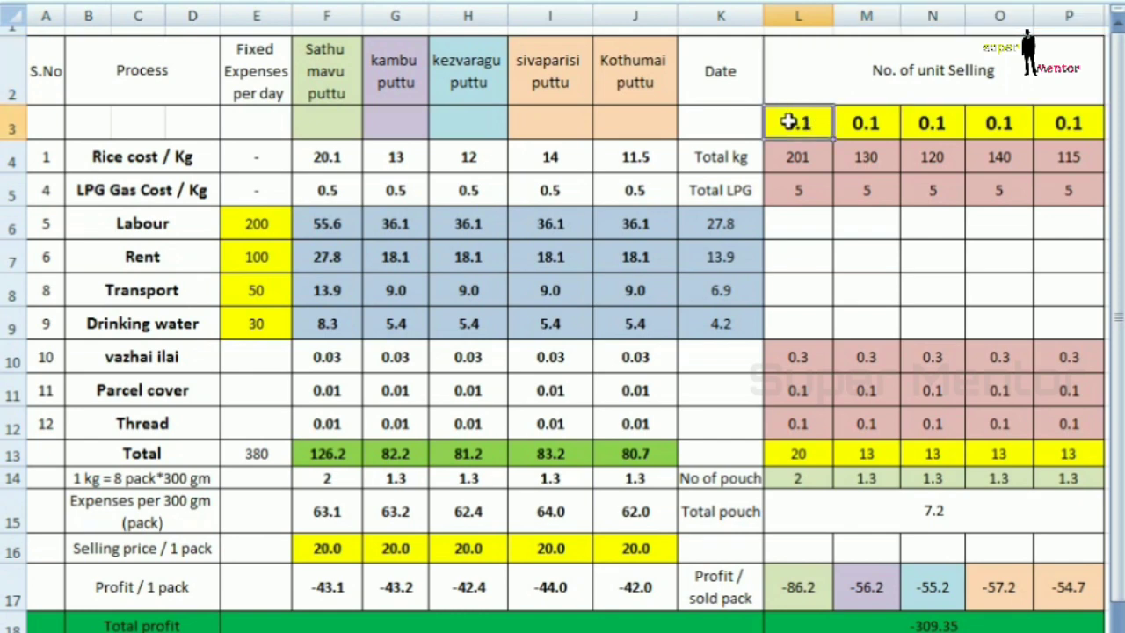
{"action": "left_click", "coordinate": [816, 460]}
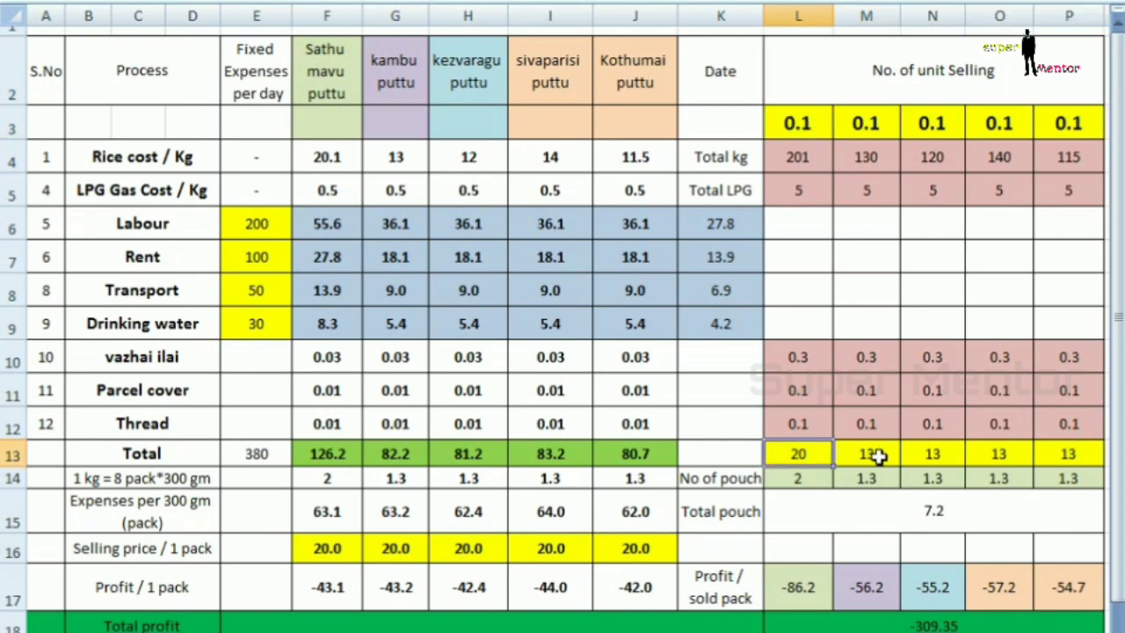
{"action": "left_click", "coordinate": [873, 120]}
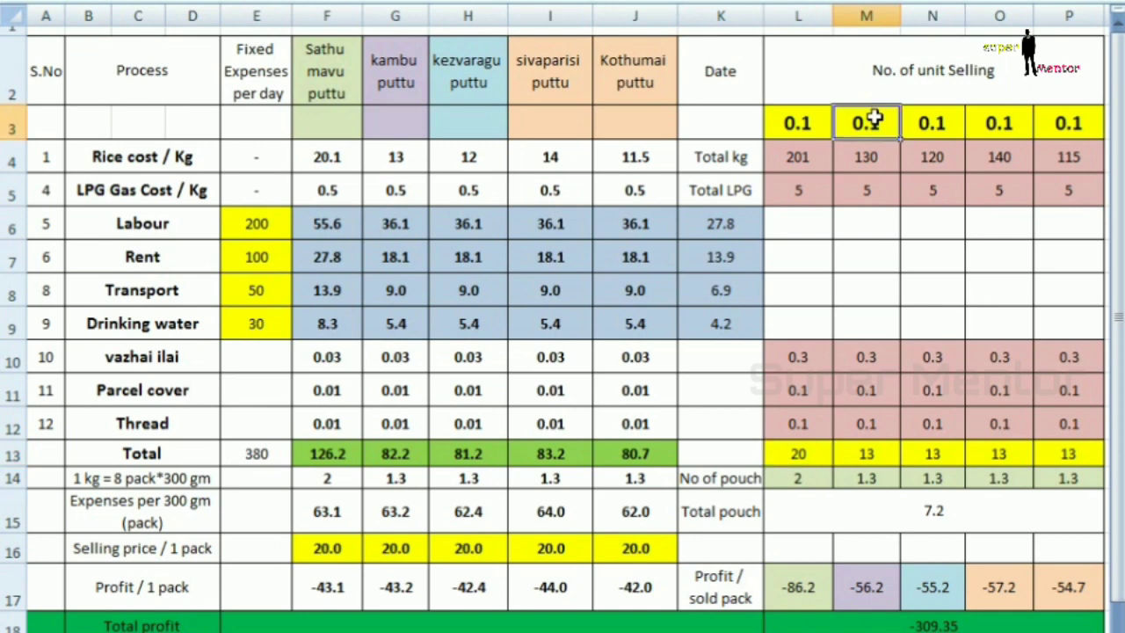
{"action": "left_click", "coordinate": [879, 453]}
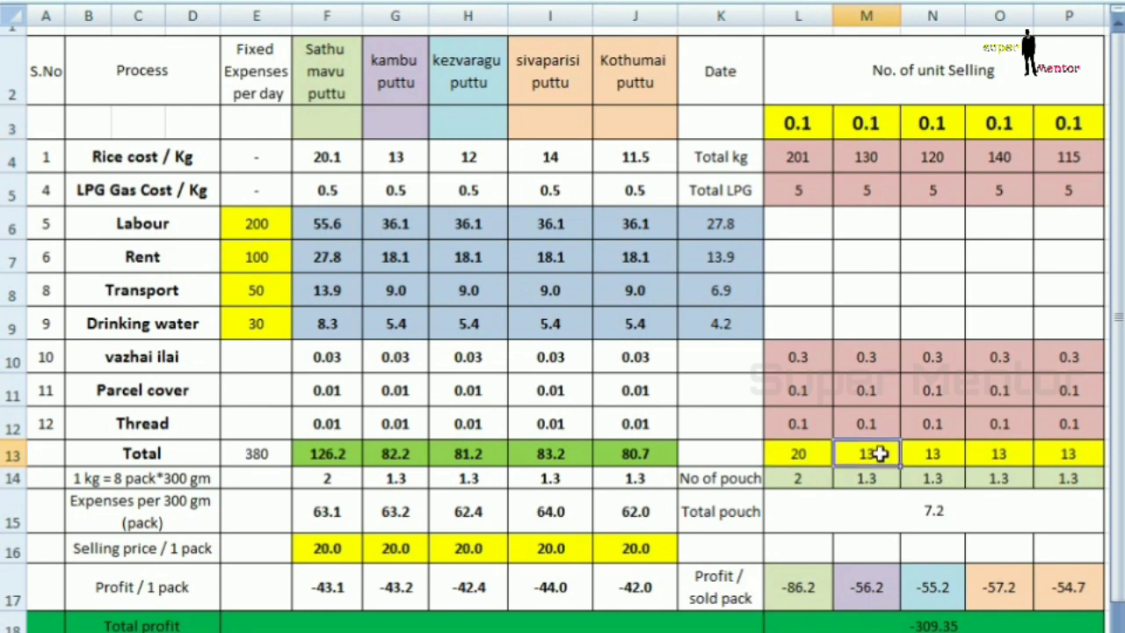
{"action": "left_click", "coordinate": [952, 452]}
{"action": "left_click", "coordinate": [1007, 454]}
{"action": "left_click", "coordinate": [1086, 455]}
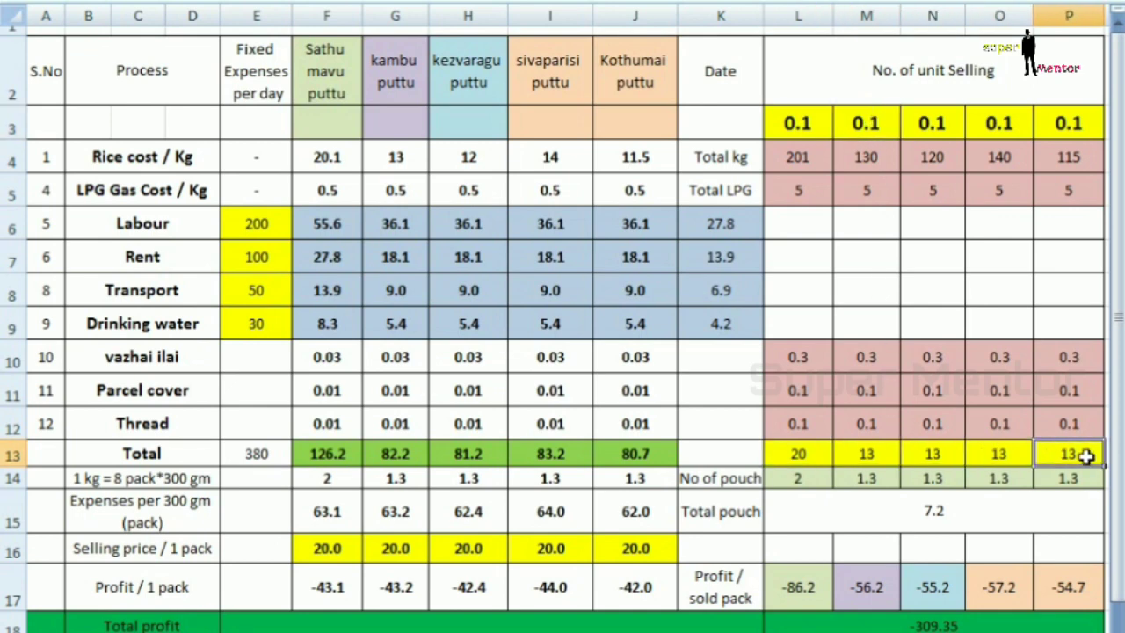
{"action": "left_click", "coordinate": [1005, 453]}
{"action": "left_click", "coordinate": [949, 452]}
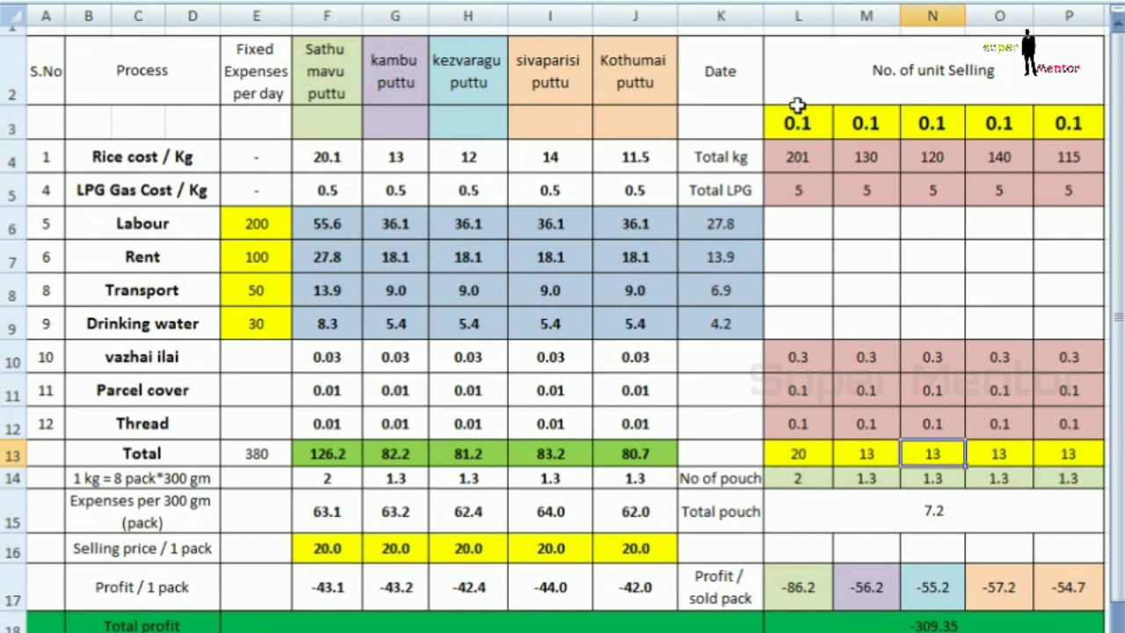
Check the Total kg raw material cost of each of the five puttu varieties
{"action": "left_click", "coordinate": [802, 160]}
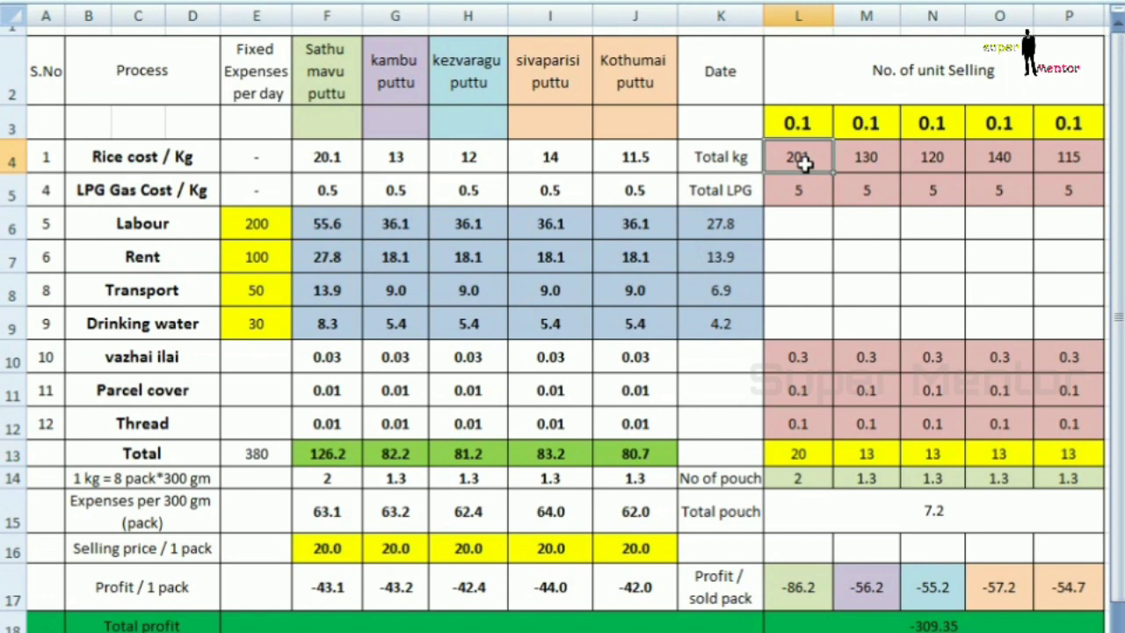
{"action": "left_click", "coordinate": [857, 167]}
{"action": "left_click", "coordinate": [914, 162]}
{"action": "left_click", "coordinate": [993, 162]}
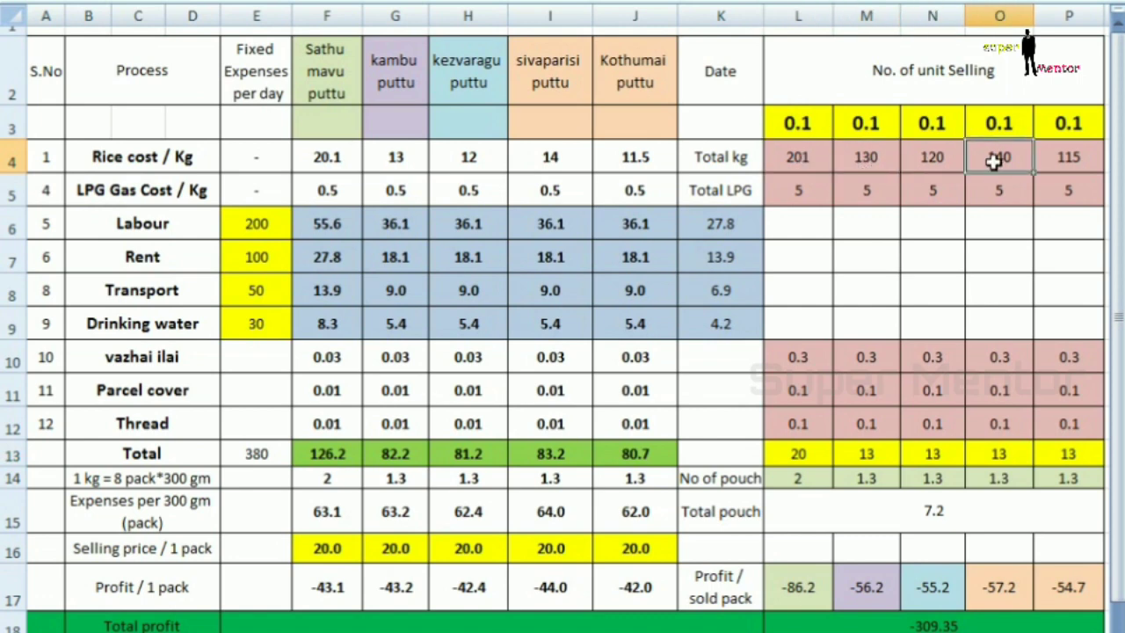
{"action": "left_click", "coordinate": [1065, 155]}
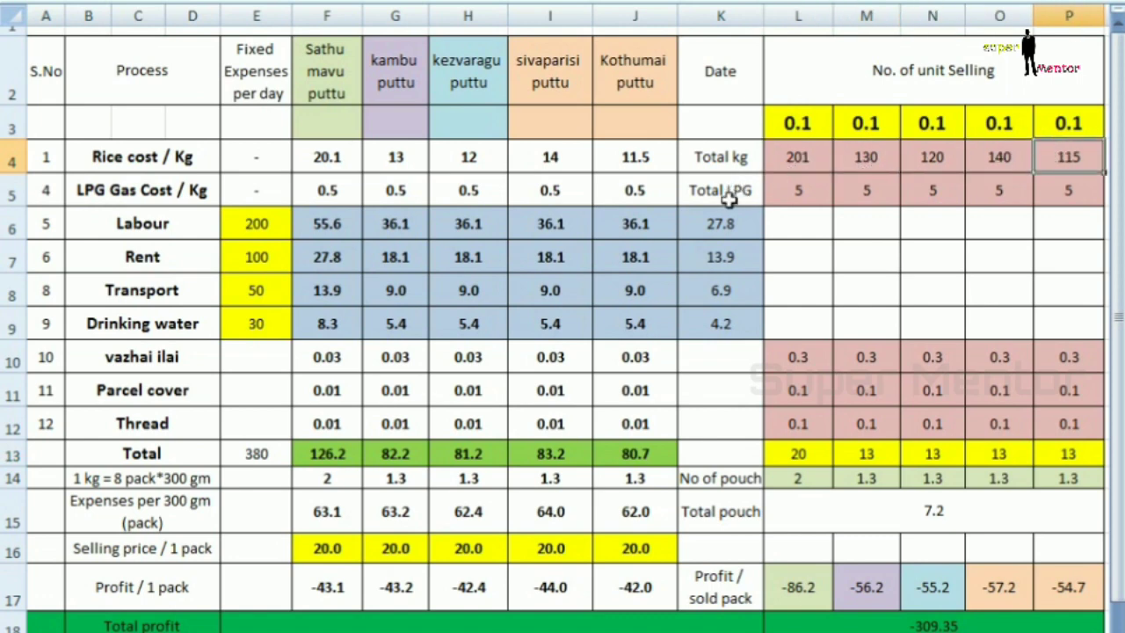
Check the Total LPG cost of each of the five puttu varieties
{"action": "left_click", "coordinate": [801, 189]}
{"action": "left_click", "coordinate": [859, 189]}
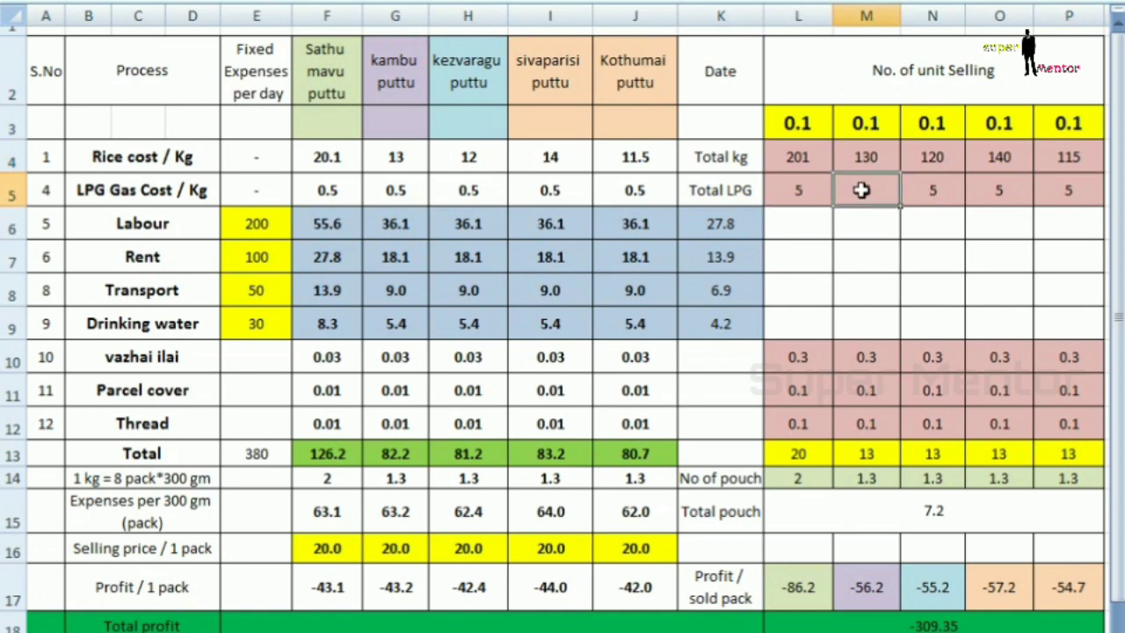
{"action": "left_click", "coordinate": [925, 189]}
{"action": "left_click", "coordinate": [986, 187]}
{"action": "left_click", "coordinate": [1068, 189]}
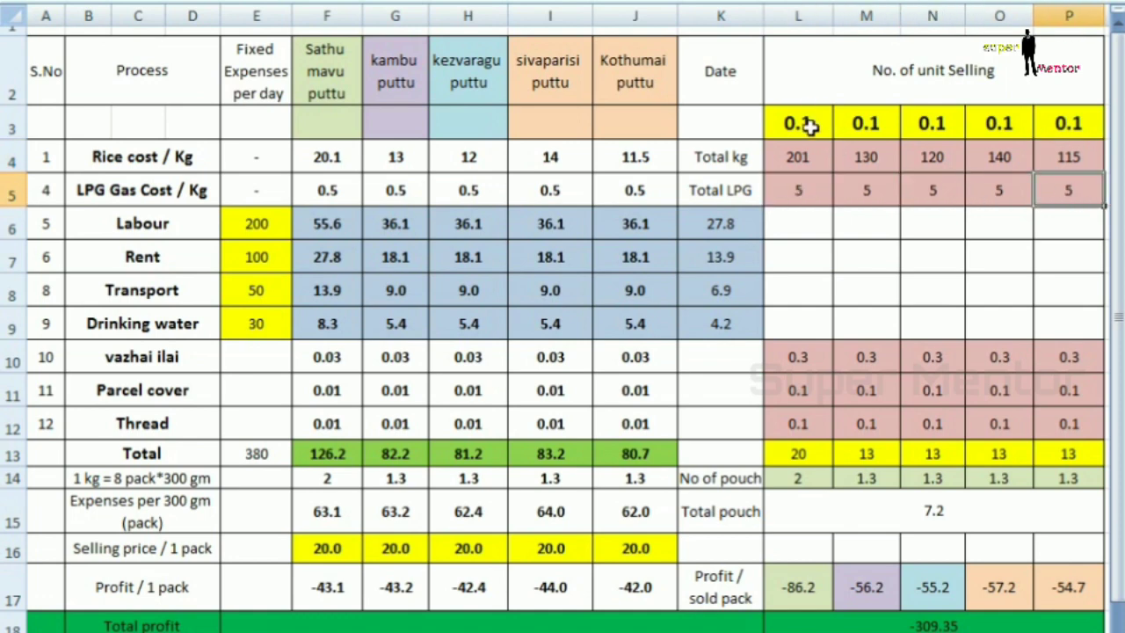
{"action": "left_click", "coordinate": [805, 189]}
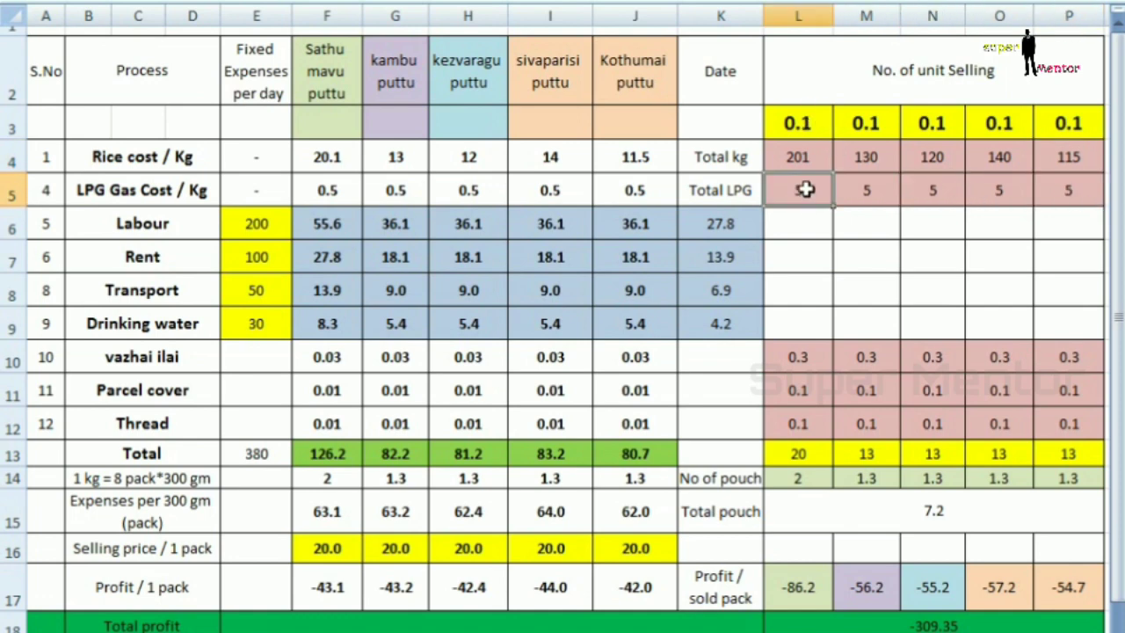
Check the daily fixed expenses for labour, rent, transport and drinking water, and their total
{"action": "left_click", "coordinate": [145, 219]}
{"action": "left_click", "coordinate": [255, 224]}
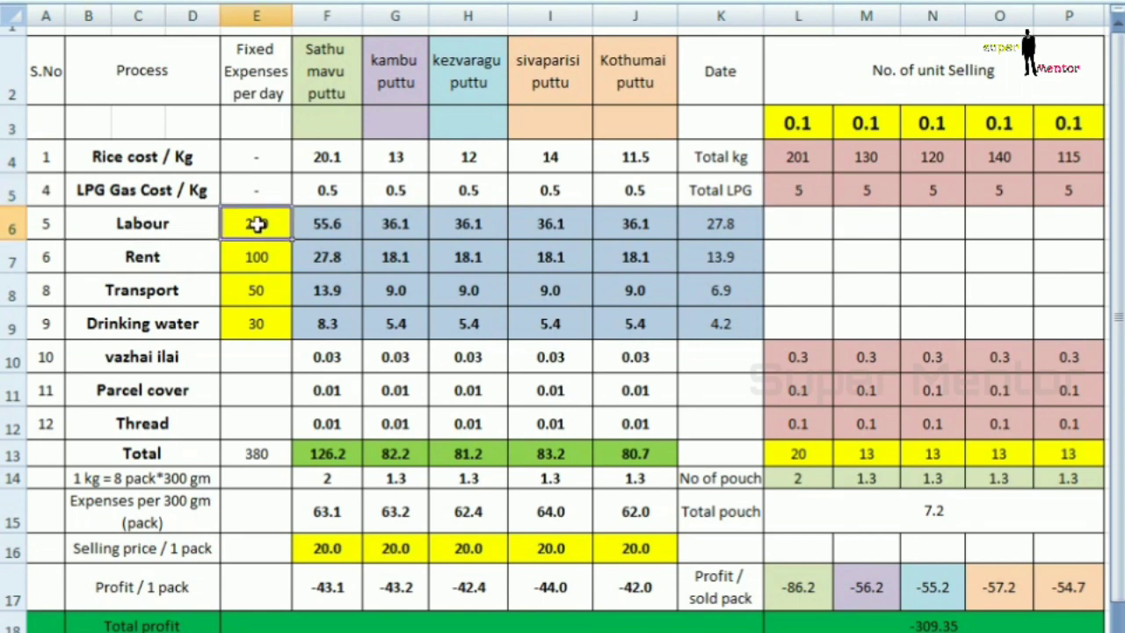
{"action": "left_click", "coordinate": [263, 271]}
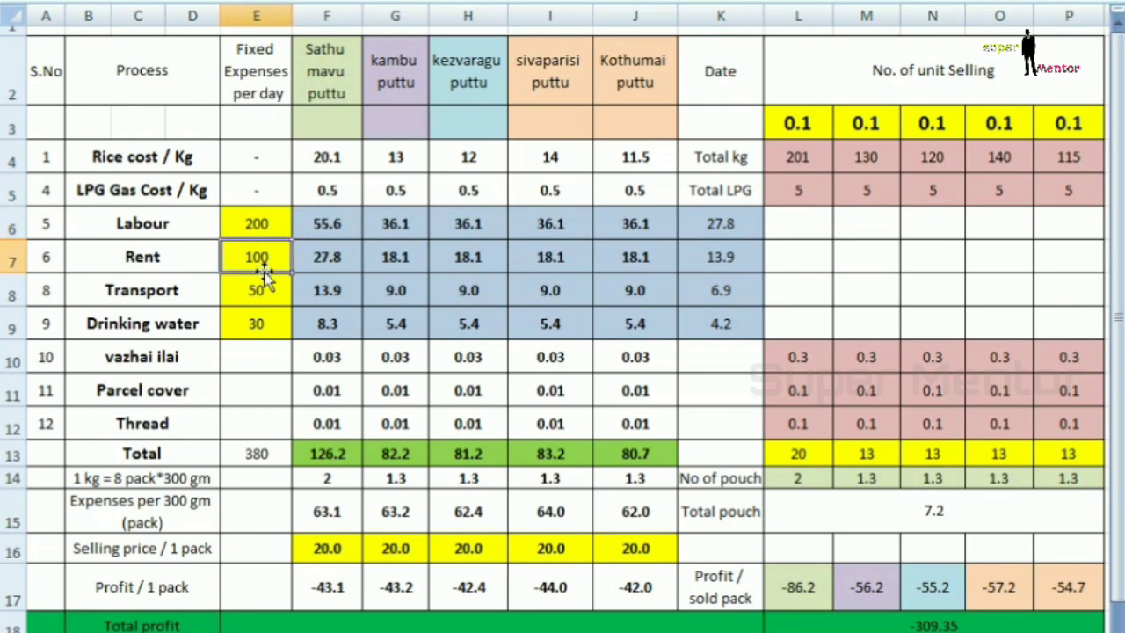
{"action": "left_click", "coordinate": [265, 289]}
{"action": "left_click", "coordinate": [265, 326]}
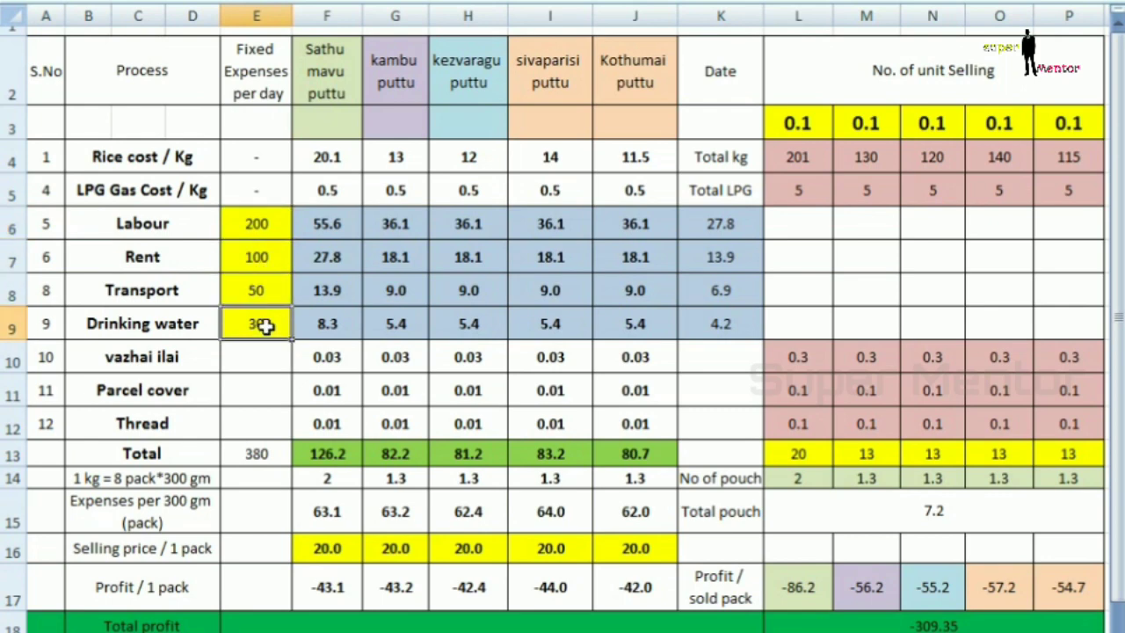
{"action": "left_click", "coordinate": [259, 454]}
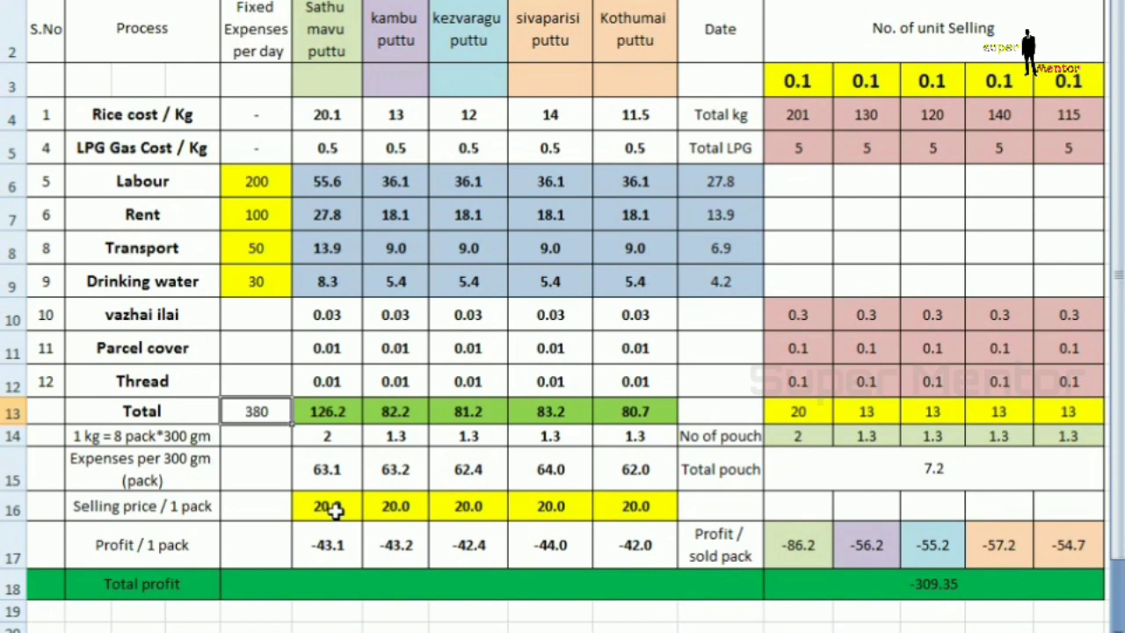
Check the selling price per pack for all five puttu varieties
{"action": "left_click", "coordinate": [336, 511]}
{"action": "left_click", "coordinate": [389, 510]}
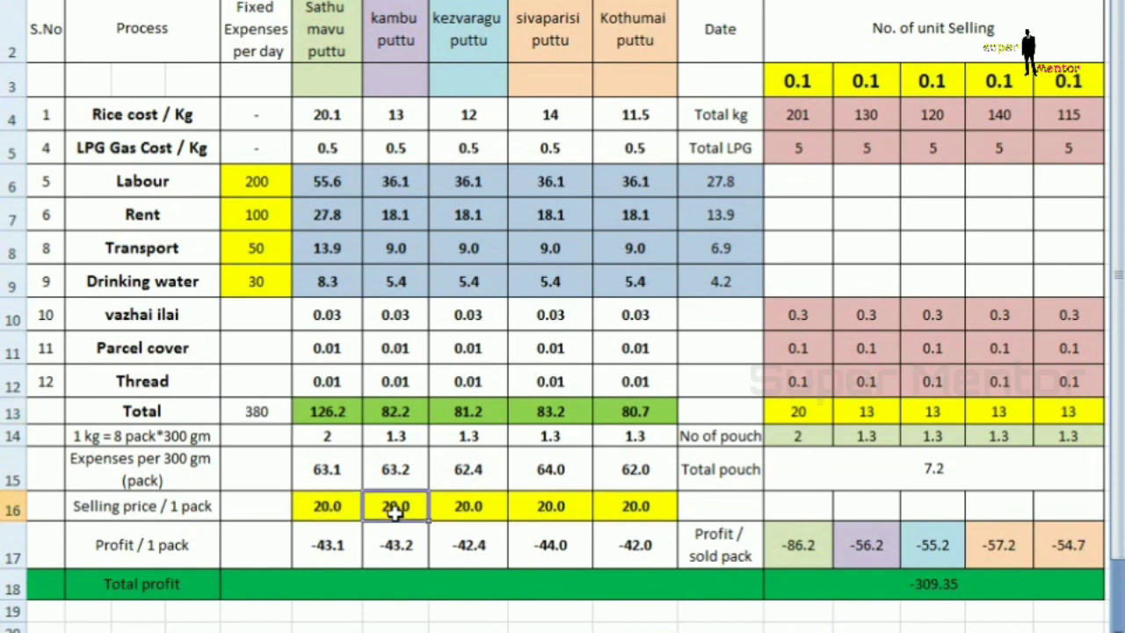
{"action": "left_click", "coordinate": [457, 505]}
{"action": "left_click", "coordinate": [562, 514]}
{"action": "left_click", "coordinate": [634, 507]}
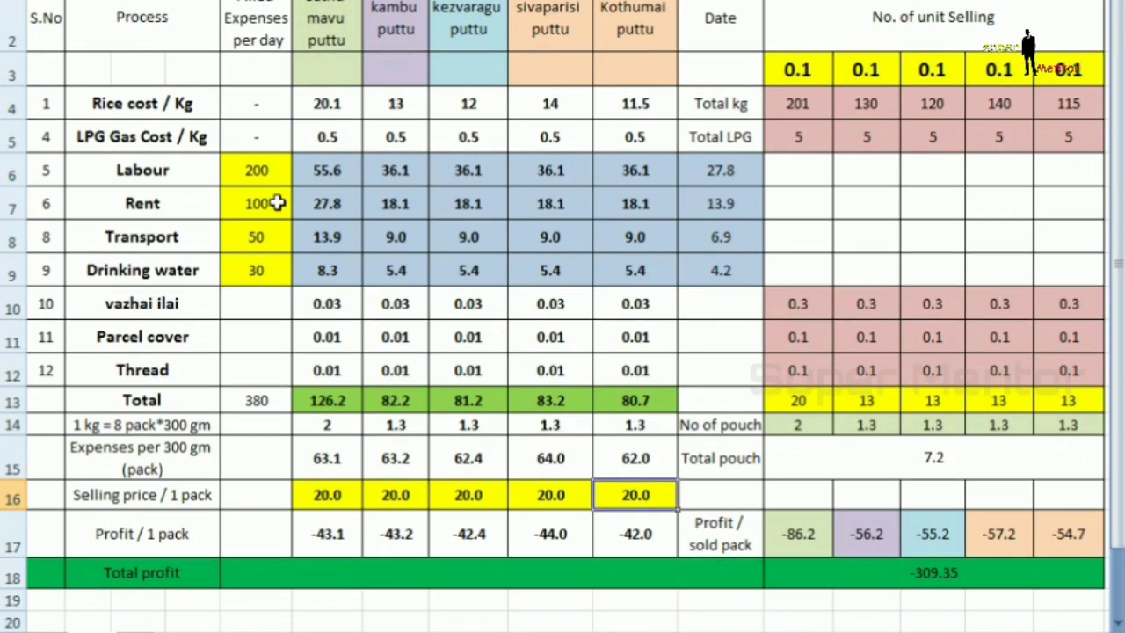
Review the number of selling units entered for each of the five puttu varieties
{"action": "left_click", "coordinate": [798, 81]}
{"action": "left_click", "coordinate": [890, 84]}
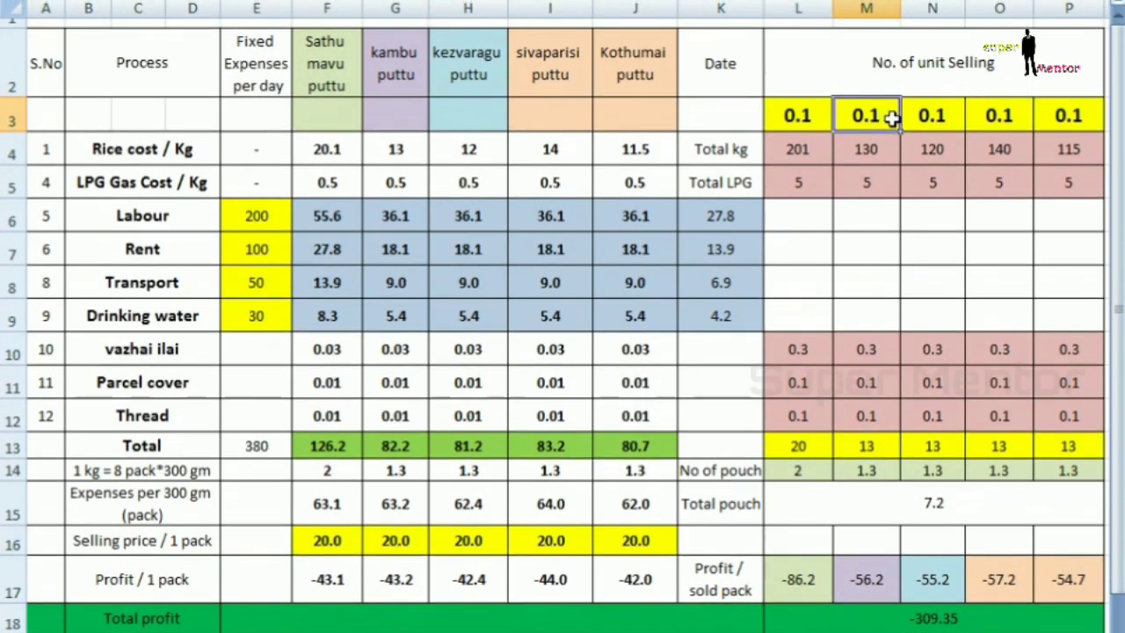
{"action": "left_click", "coordinate": [929, 114]}
{"action": "left_click", "coordinate": [999, 115]}
{"action": "left_click", "coordinate": [1069, 116]}
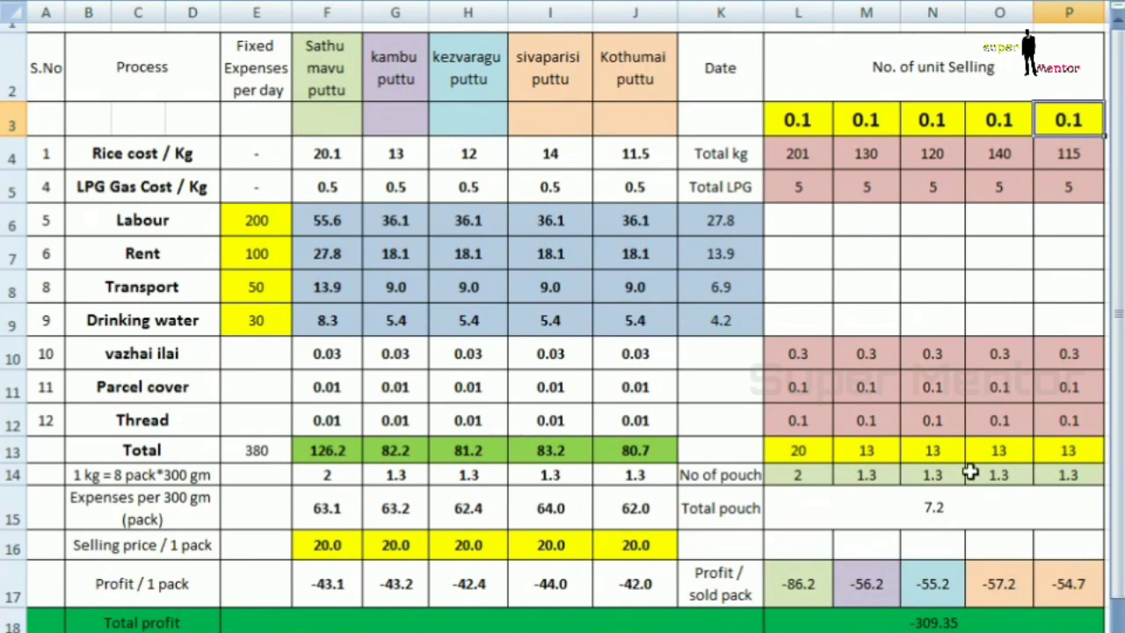
Compare the total pouch count and total profit at 0.1 and at 0.2 units per puttu variety
{"action": "left_click", "coordinate": [964, 506]}
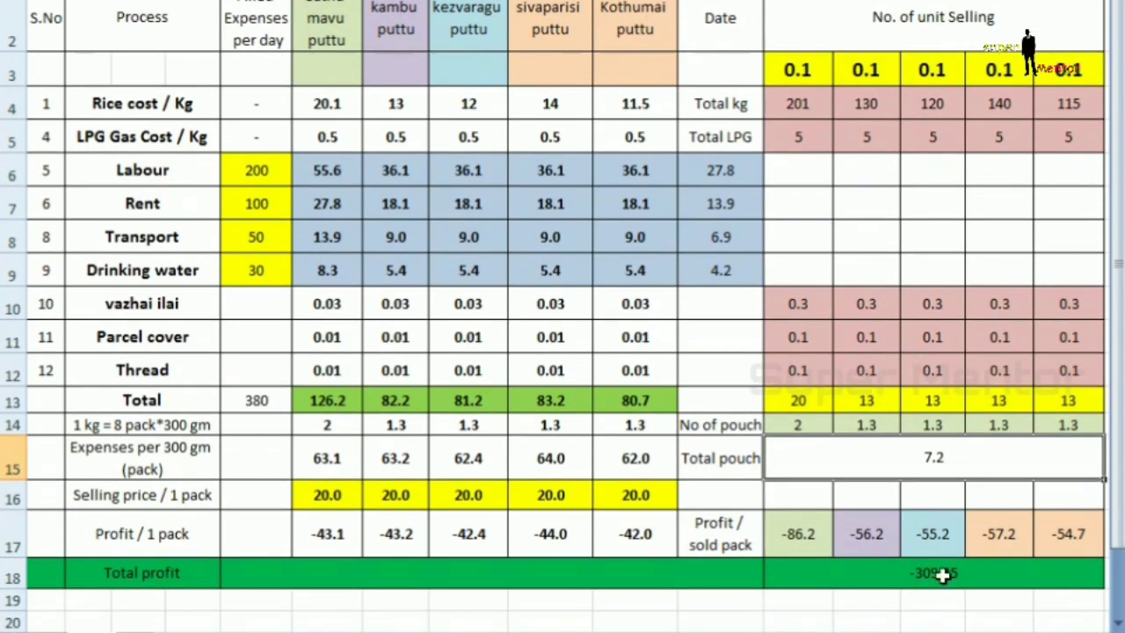
{"action": "left_click", "coordinate": [942, 606]}
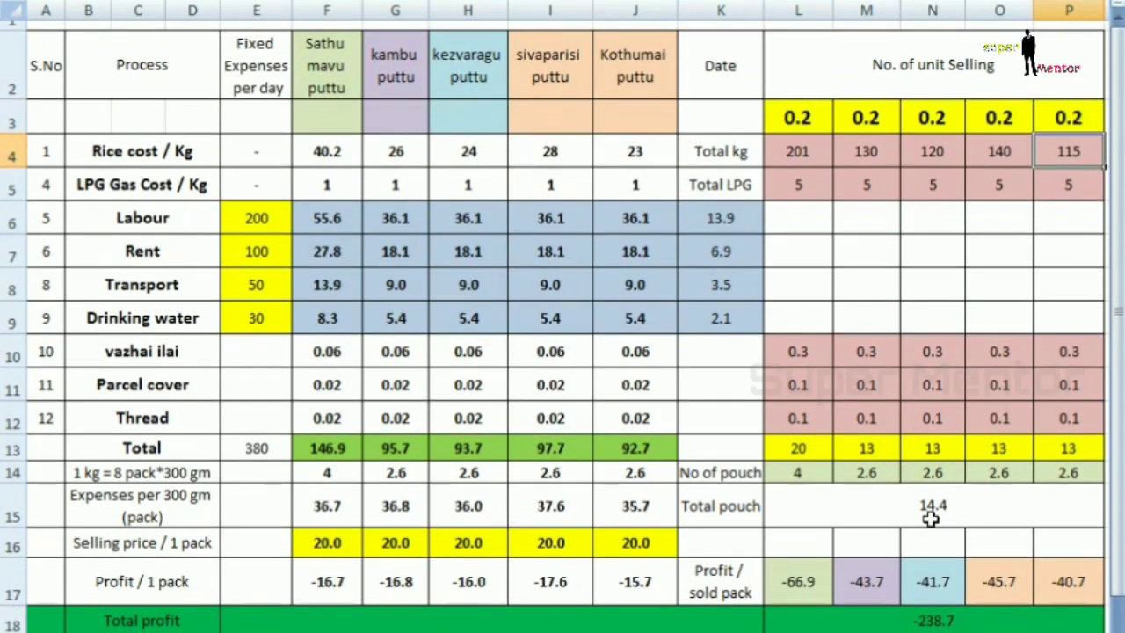
{"action": "left_click", "coordinate": [934, 512]}
{"action": "left_click", "coordinate": [928, 626]}
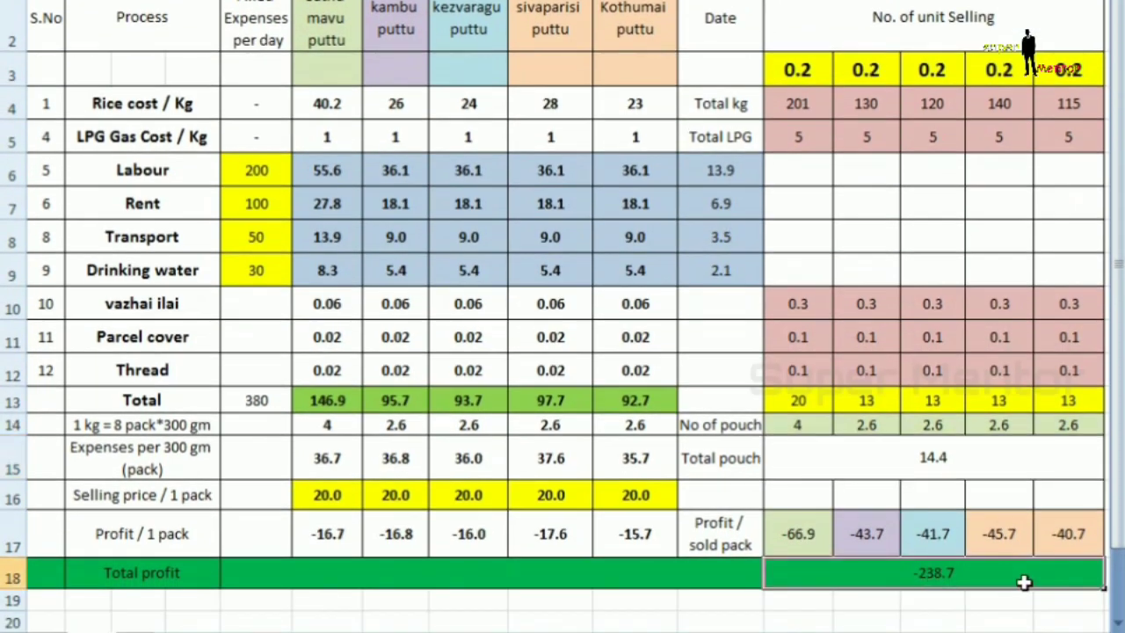
Set the number of selling units to 0.5 for all five puttu varieties and check the total pouch count
{"action": "left_click", "coordinate": [807, 69]}
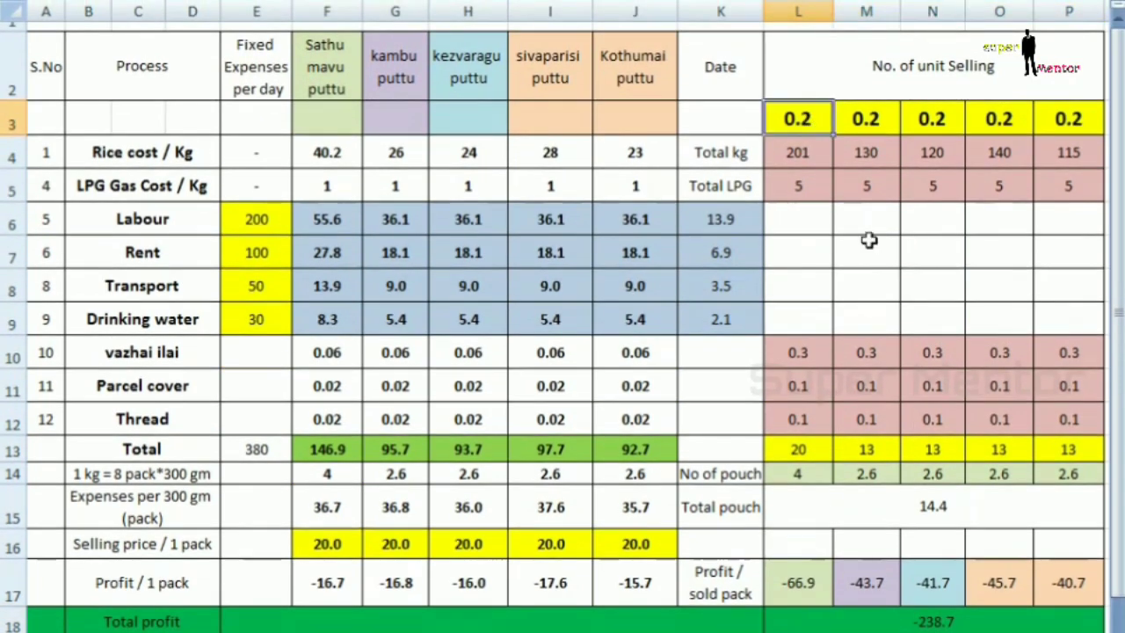
{"action": "type", "text": "0.5"}
{"action": "key", "text": "Tab"}
{"action": "type", "text": "0.5"}
{"action": "key", "text": "Tab"}
{"action": "type", "text": "0.5"}
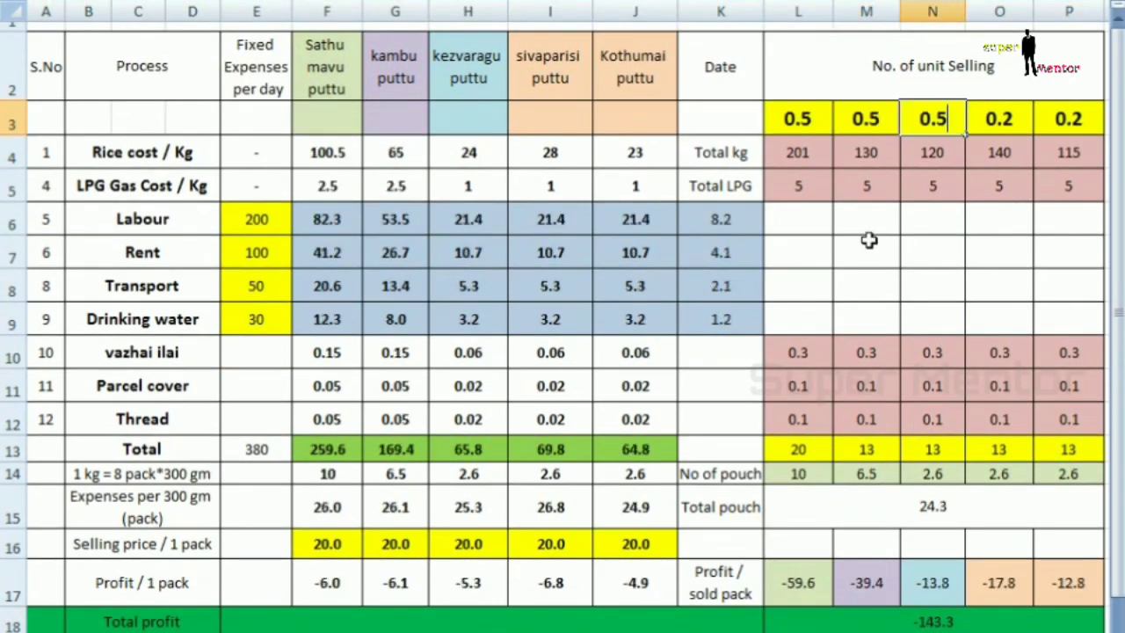
{"action": "key", "text": "Tab"}
{"action": "type", "text": "0.5"}
{"action": "key", "text": "Tab"}
{"action": "type", "text": "0.5"}
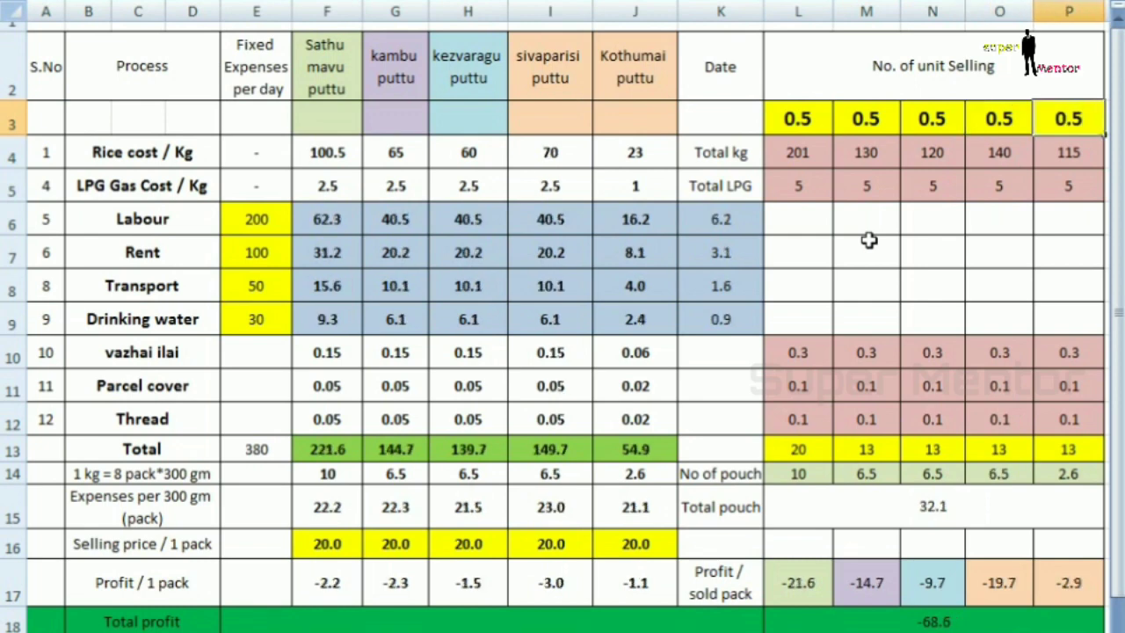
{"action": "key", "text": "Return"}
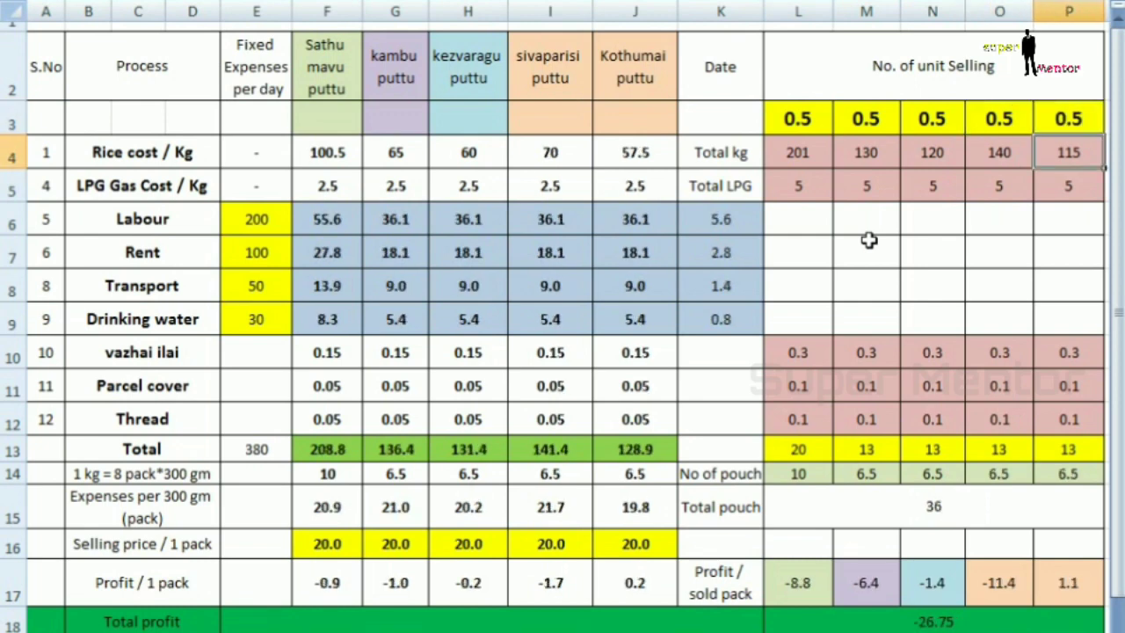
{"action": "left_click", "coordinate": [798, 120]}
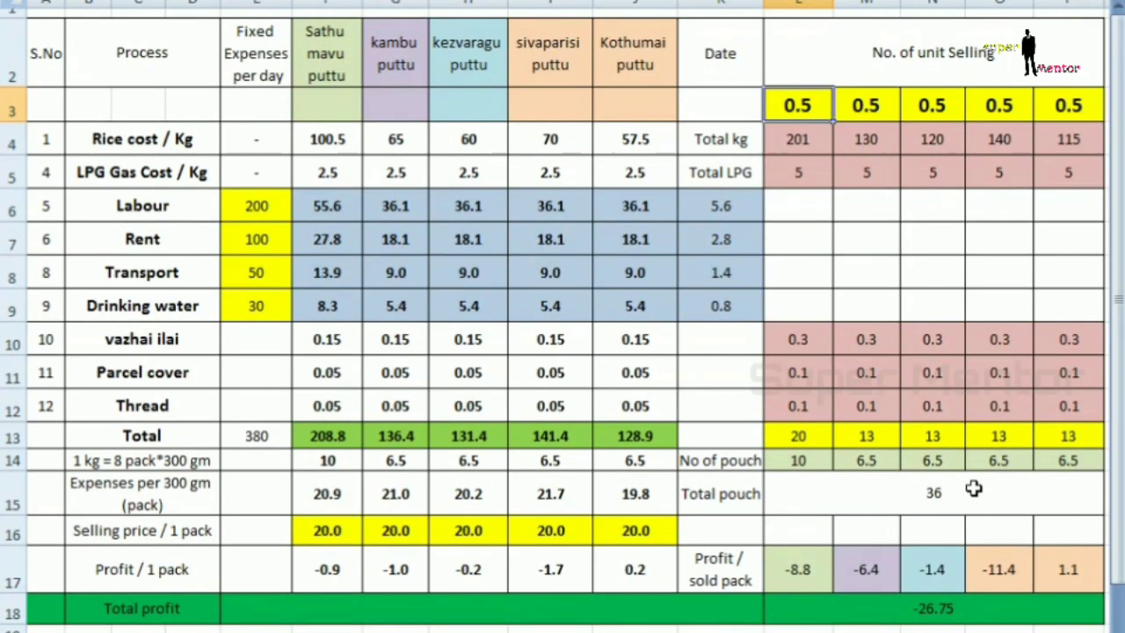
{"action": "left_click", "coordinate": [973, 489]}
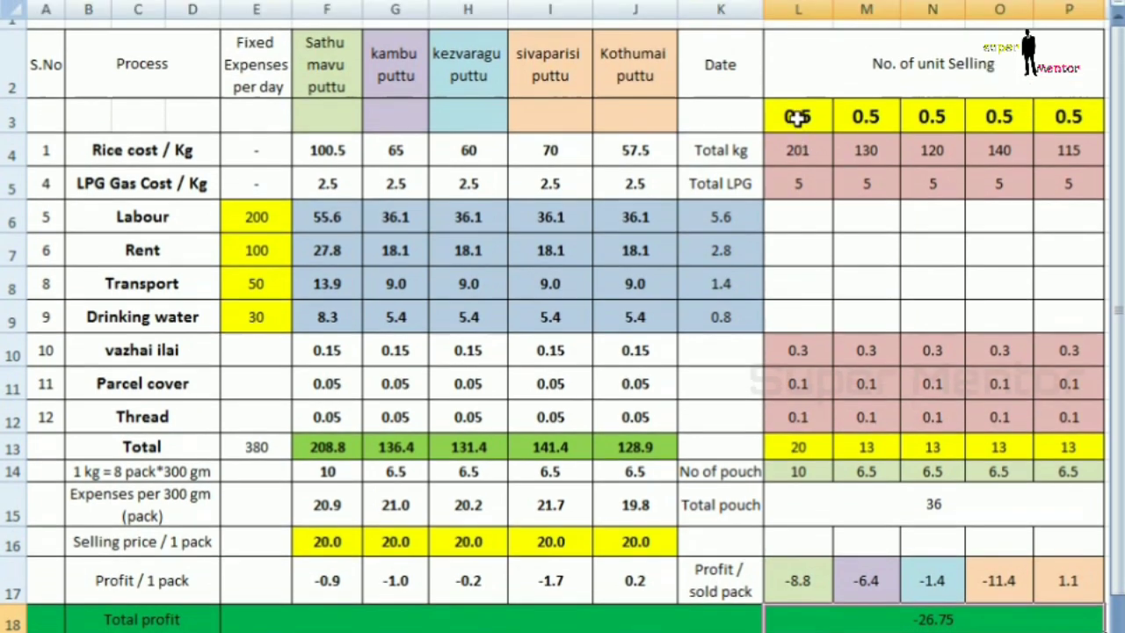
Set the Sathu mavu puttu selling units to 0.6 and check the total pouch count and total profit
{"action": "left_click", "coordinate": [798, 70]}
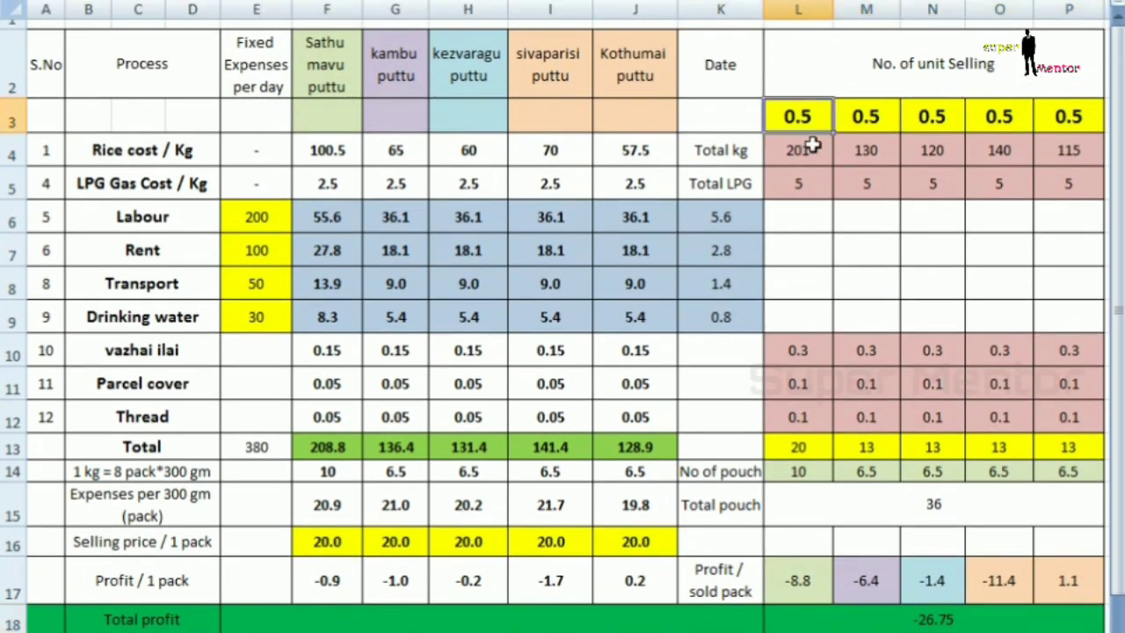
{"action": "type", "text": "0.6"}
{"action": "key", "text": "Return"}
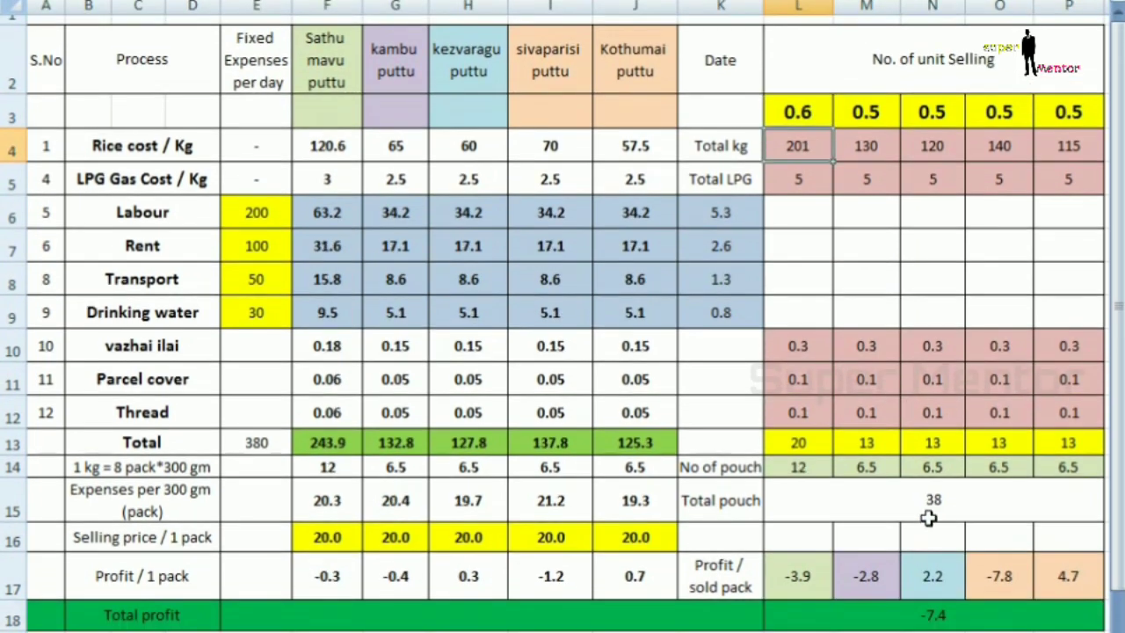
{"action": "left_click", "coordinate": [933, 505]}
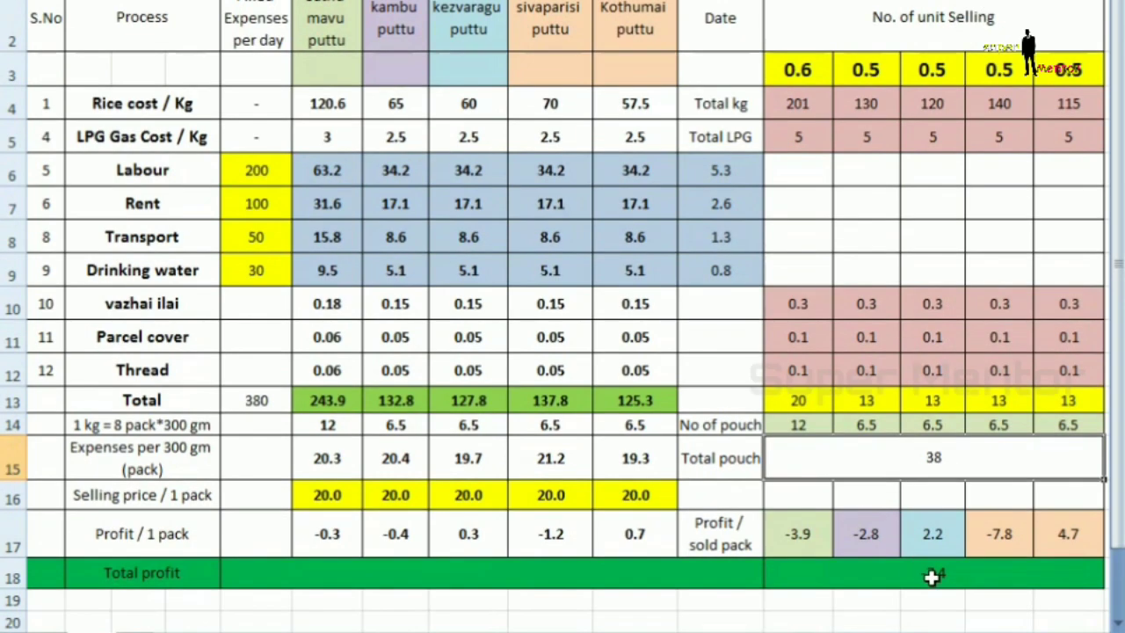
{"action": "left_click", "coordinate": [932, 608]}
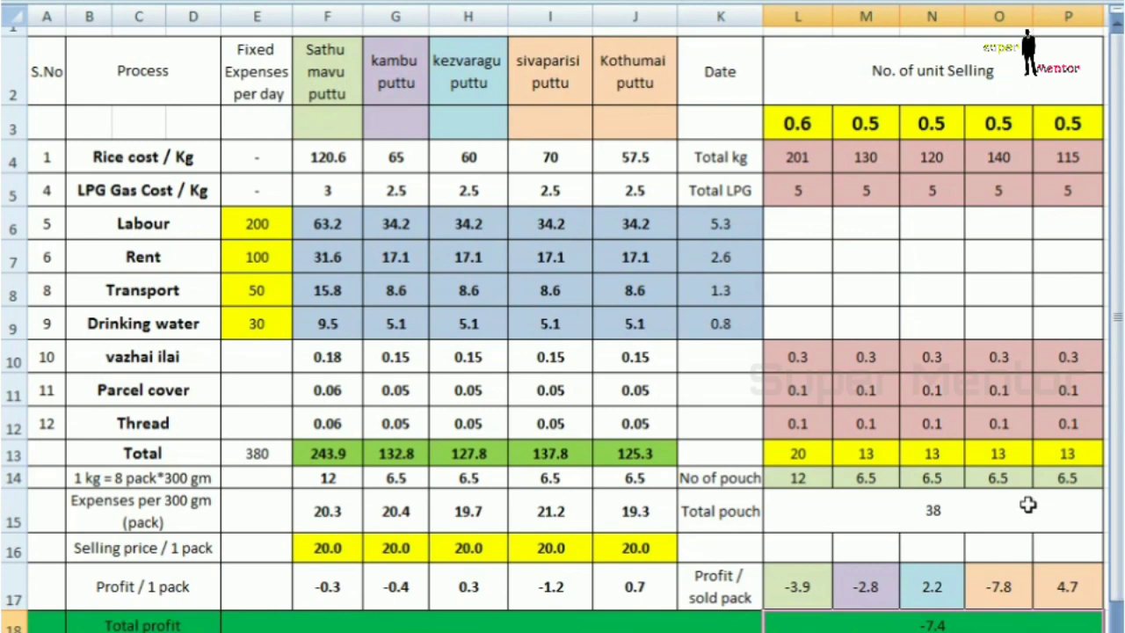
Set the number of selling units to 1 for all five puttu varieties
{"action": "left_click", "coordinate": [800, 123]}
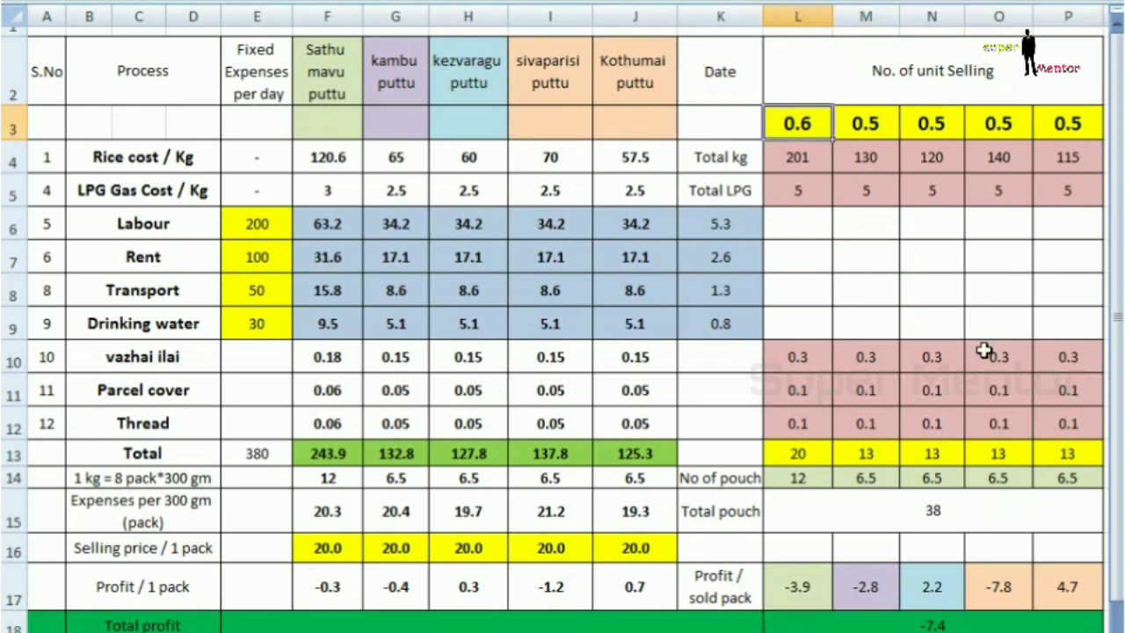
{"action": "type", "text": "1"}
{"action": "key", "text": "Tab"}
{"action": "type", "text": "1"}
{"action": "key", "text": "Tab"}
{"action": "type", "text": "1"}
{"action": "key", "text": "Tab"}
{"action": "type", "text": "1"}
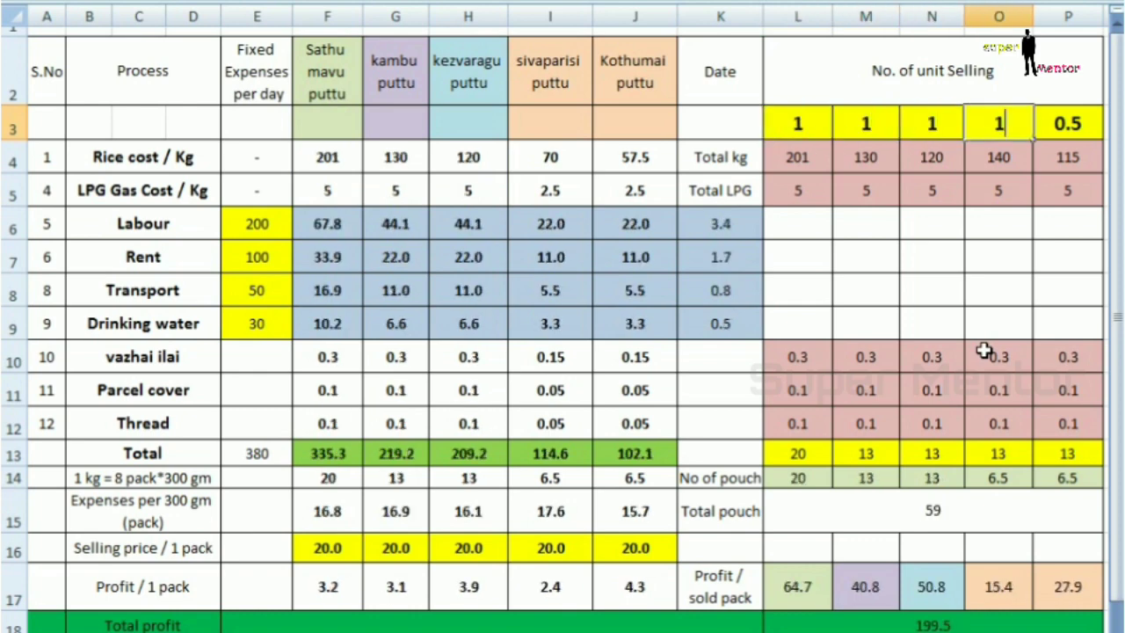
{"action": "key", "text": "Tab"}
{"action": "type", "text": "1"}
{"action": "key", "text": "Return"}
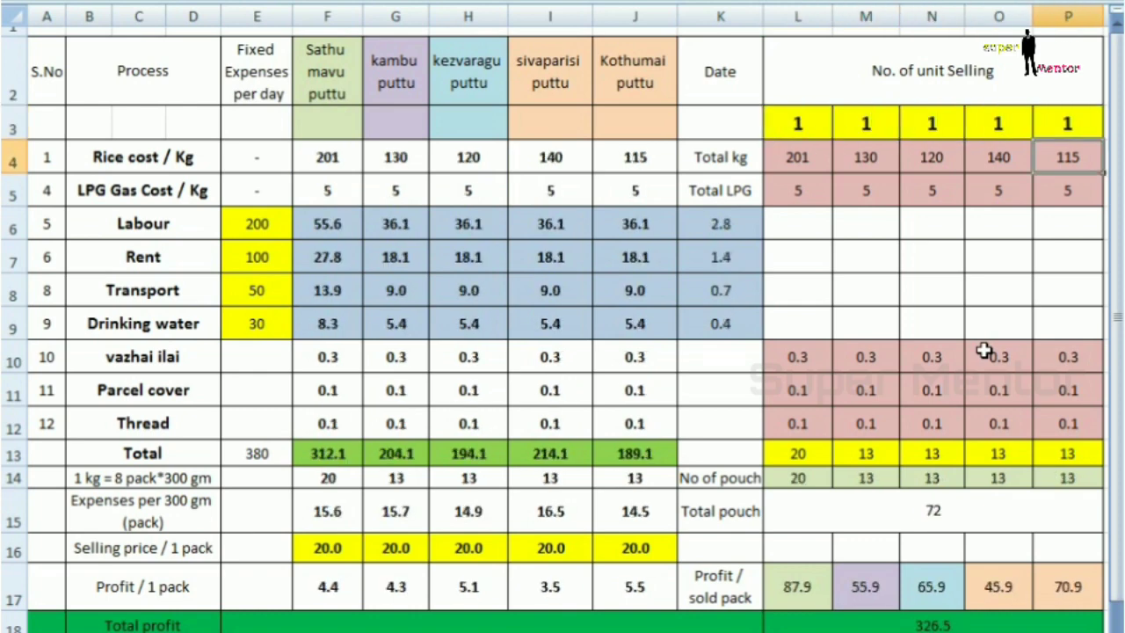
Check the total pouch count and total profit at 1 unit per puttu variety
{"action": "scroll", "coordinate": [929, 514], "scroll_direction": "down", "scroll_amount": 1}
{"action": "left_click", "coordinate": [939, 484]}
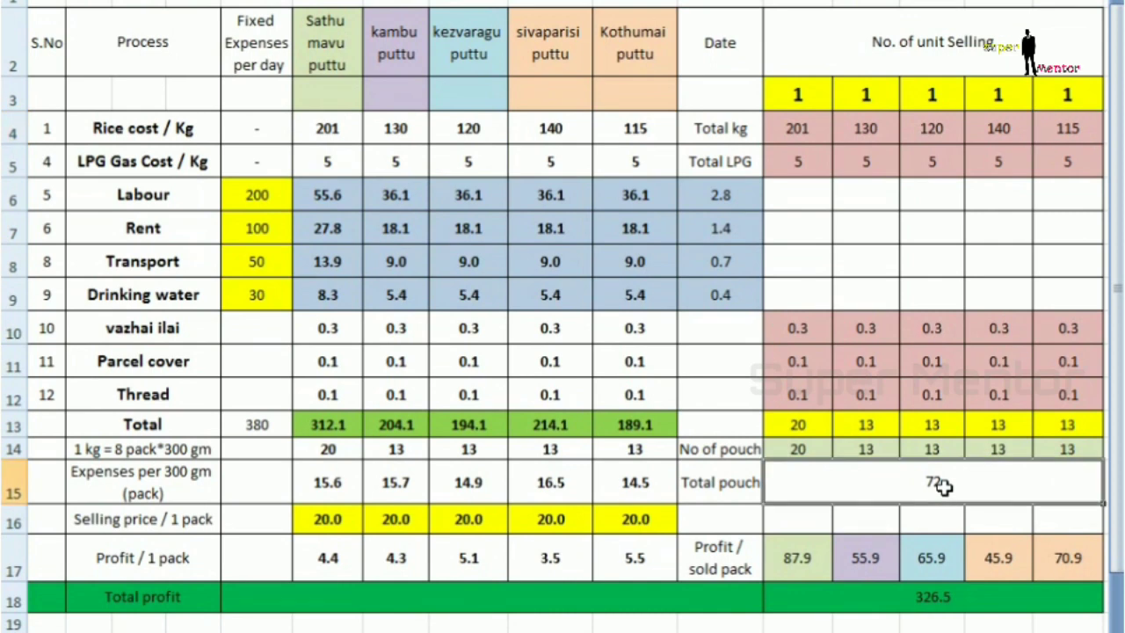
{"action": "scroll", "coordinate": [947, 488], "scroll_direction": "down", "scroll_amount": 1}
{"action": "left_click", "coordinate": [935, 575]}
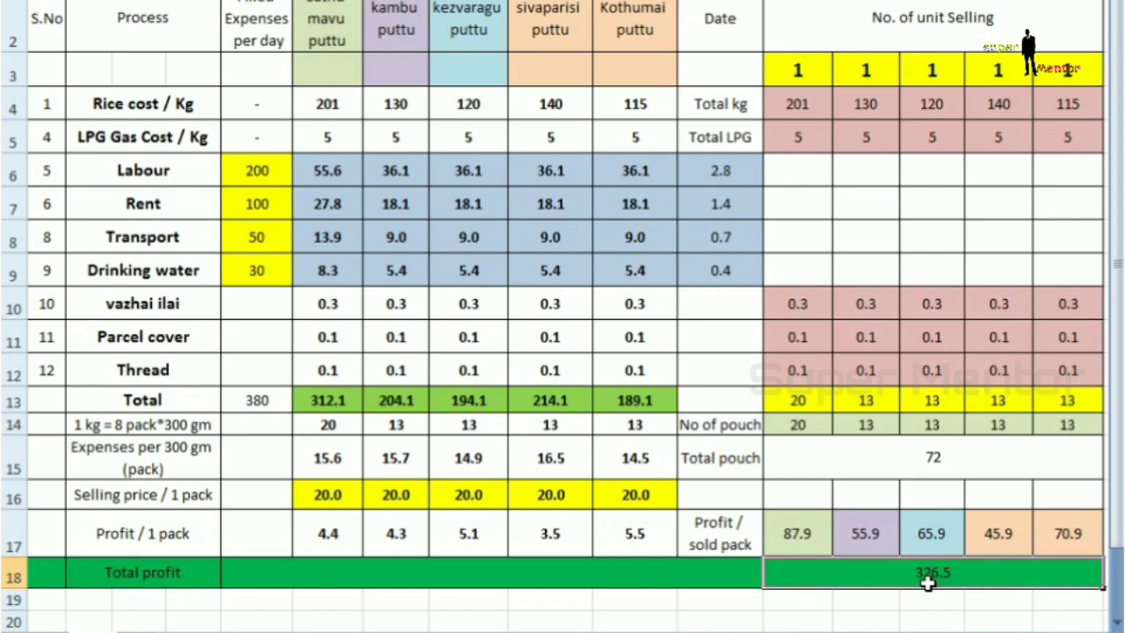
Set the number of selling units to 2 for all five puttu varieties
{"action": "scroll", "coordinate": [927, 583], "scroll_direction": "up", "scroll_amount": 1}
{"action": "left_click", "coordinate": [796, 118]}
{"action": "type", "text": "2"}
{"action": "key", "text": "Tab"}
{"action": "key", "text": "2"}
{"action": "key", "text": "Tab"}
{"action": "key", "text": "2"}
{"action": "key", "text": "Tab"}
{"action": "key", "text": "2"}
{"action": "key", "text": "Tab"}
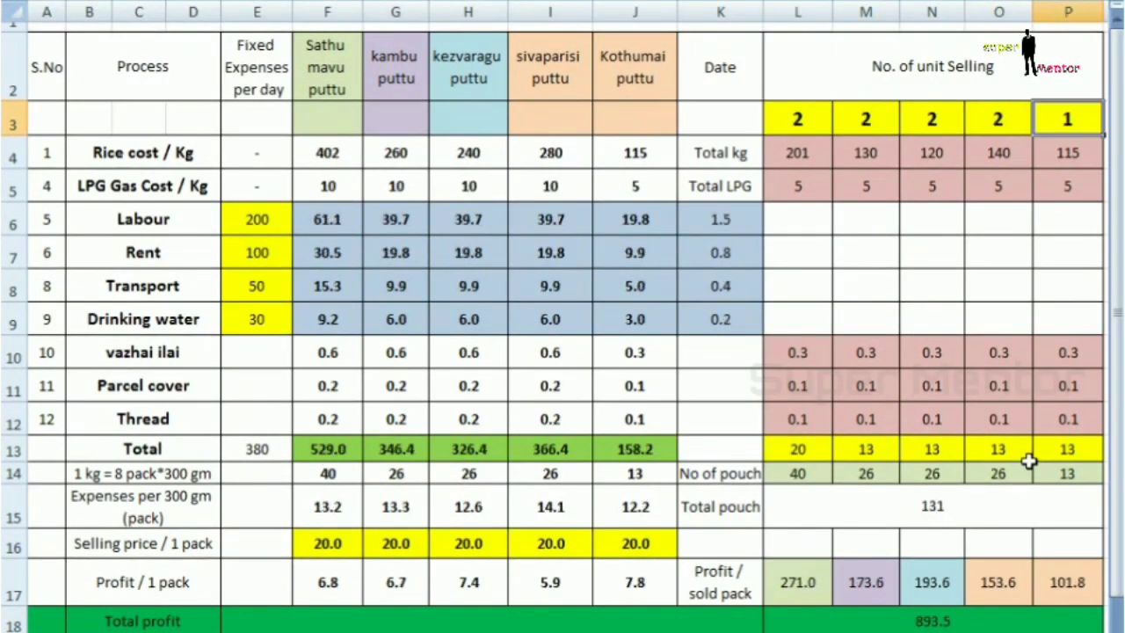
{"action": "type", "text": "2"}
{"action": "key", "text": "Return"}
{"action": "key", "text": "Left"}
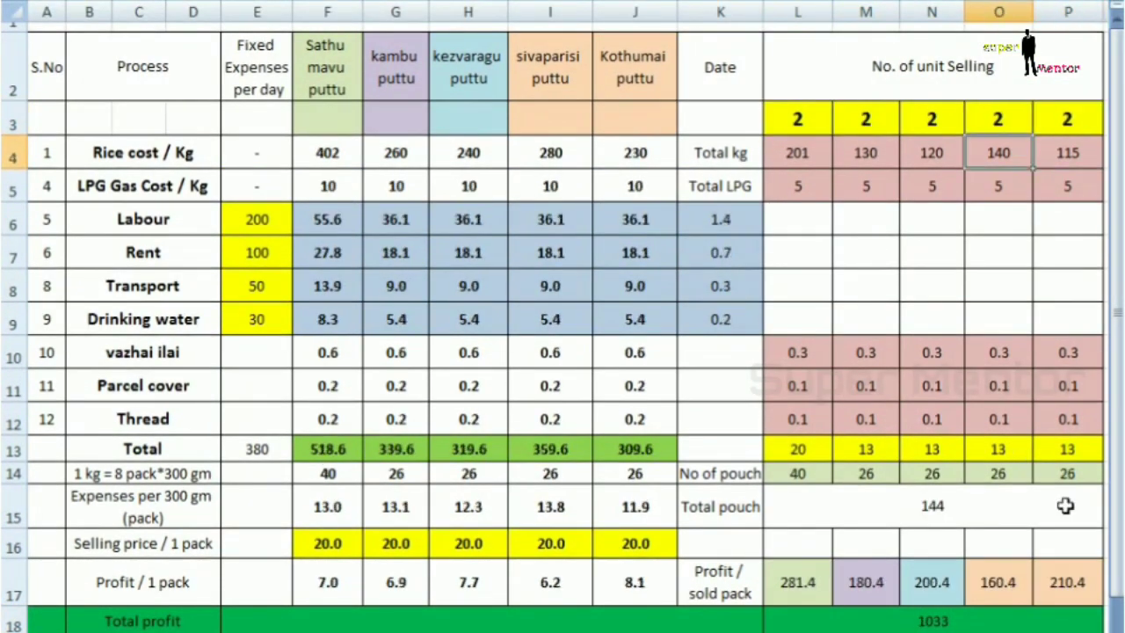
Check the total pouch count and total profit at 2 units per puttu variety
{"action": "scroll", "coordinate": [1065, 505], "scroll_direction": "down", "scroll_amount": 1}
{"action": "left_click", "coordinate": [965, 483]}
{"action": "scroll", "coordinate": [964, 484], "scroll_direction": "down", "scroll_amount": 1}
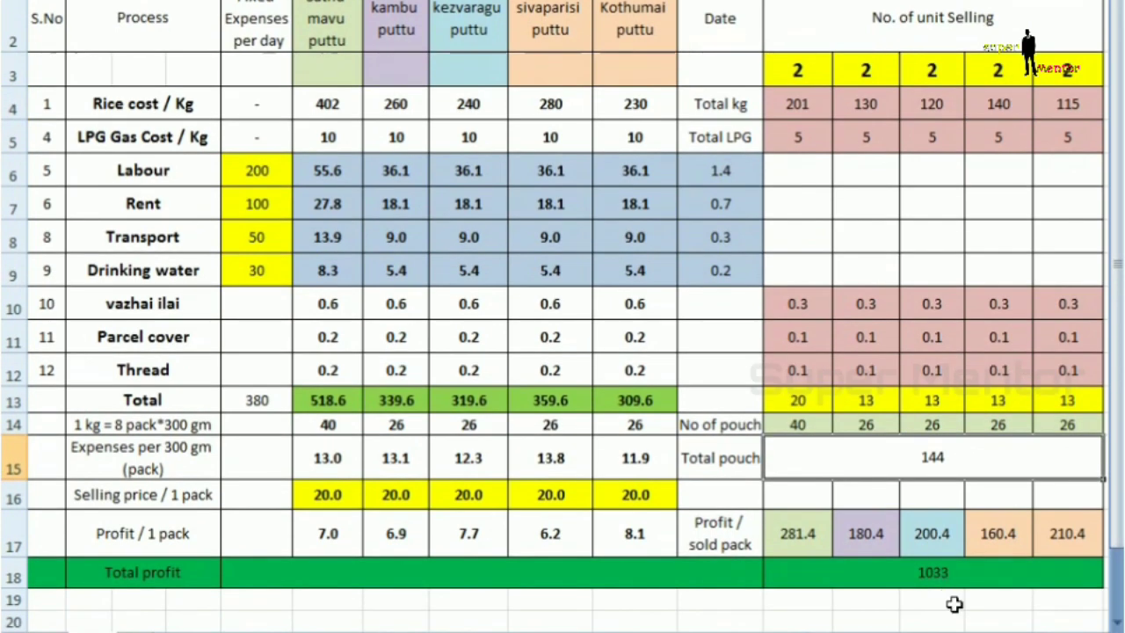
{"action": "left_click", "coordinate": [954, 572]}
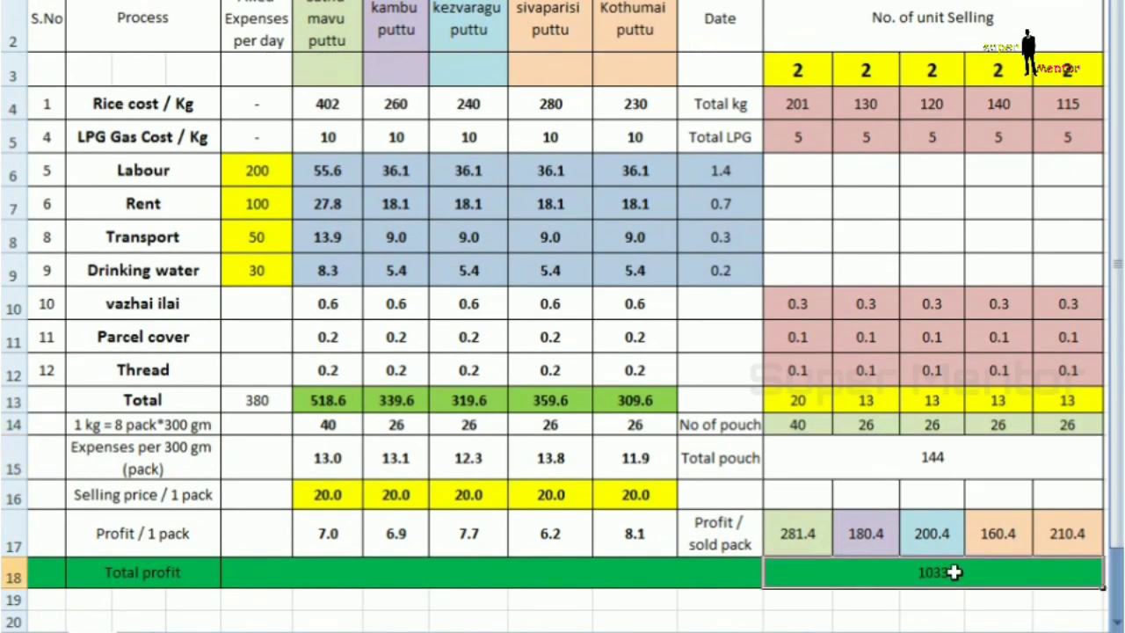
Set the number of selling units to 3 for all five puttu varieties and check the total pouch count and total profit
{"action": "scroll", "coordinate": [954, 572], "scroll_direction": "up", "scroll_amount": 2}
{"action": "left_click", "coordinate": [800, 118]}
{"action": "type", "text": "3"}
{"action": "key", "text": "Tab"}
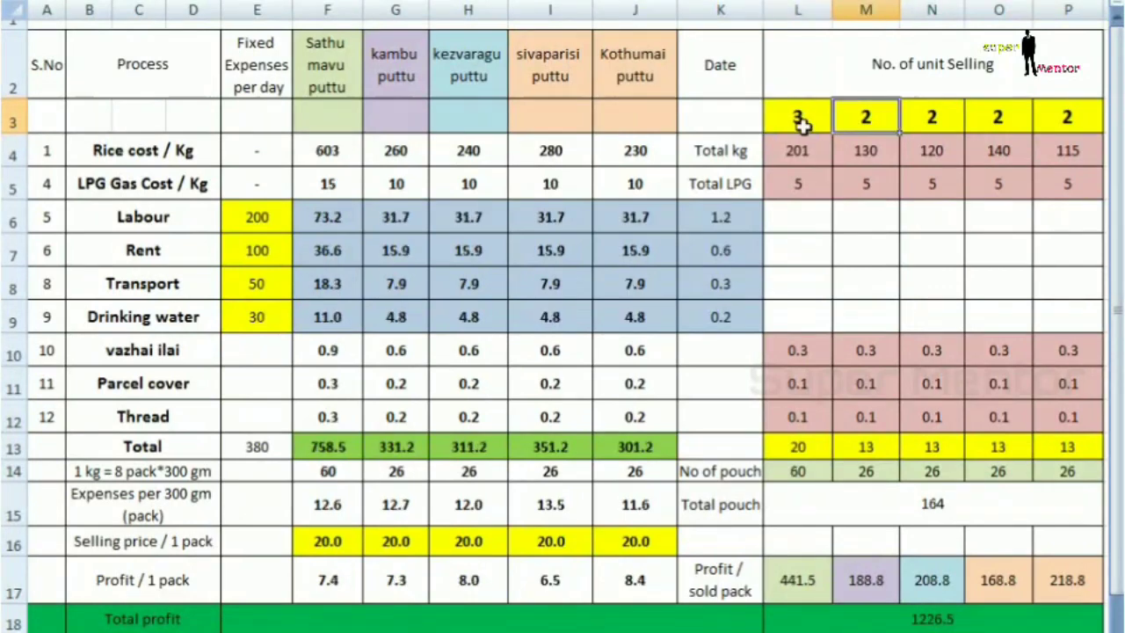
{"action": "type", "text": "3"}
{"action": "key", "text": "Tab"}
{"action": "type", "text": "3"}
{"action": "key", "text": "Tab"}
{"action": "type", "text": "3"}
{"action": "key", "text": "Tab"}
{"action": "type", "text": "3"}
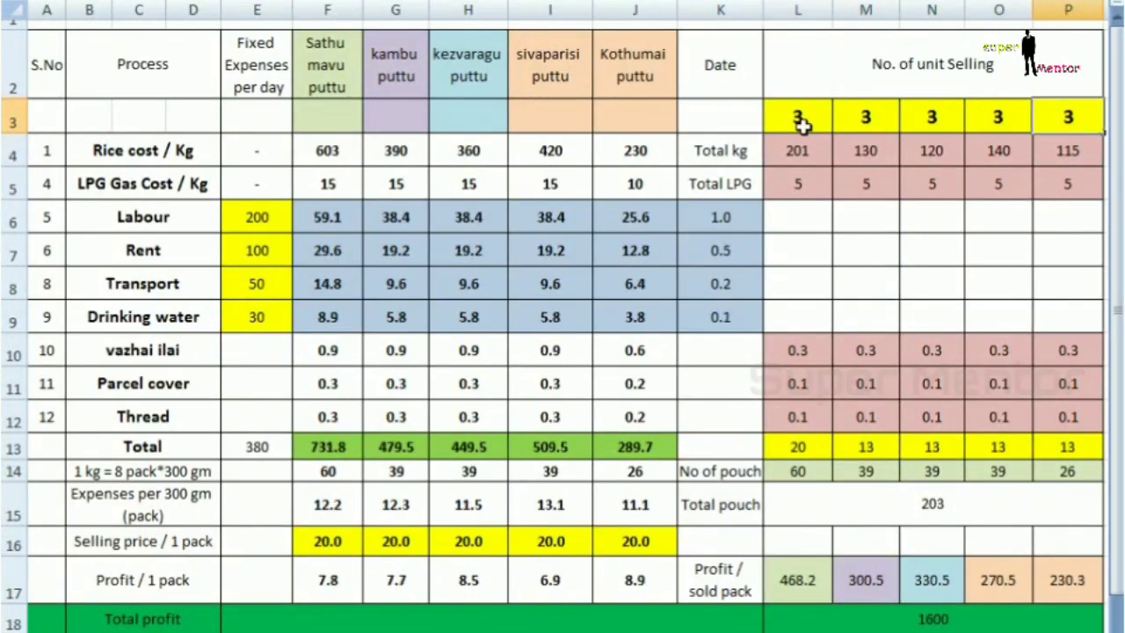
{"action": "key", "text": "Return"}
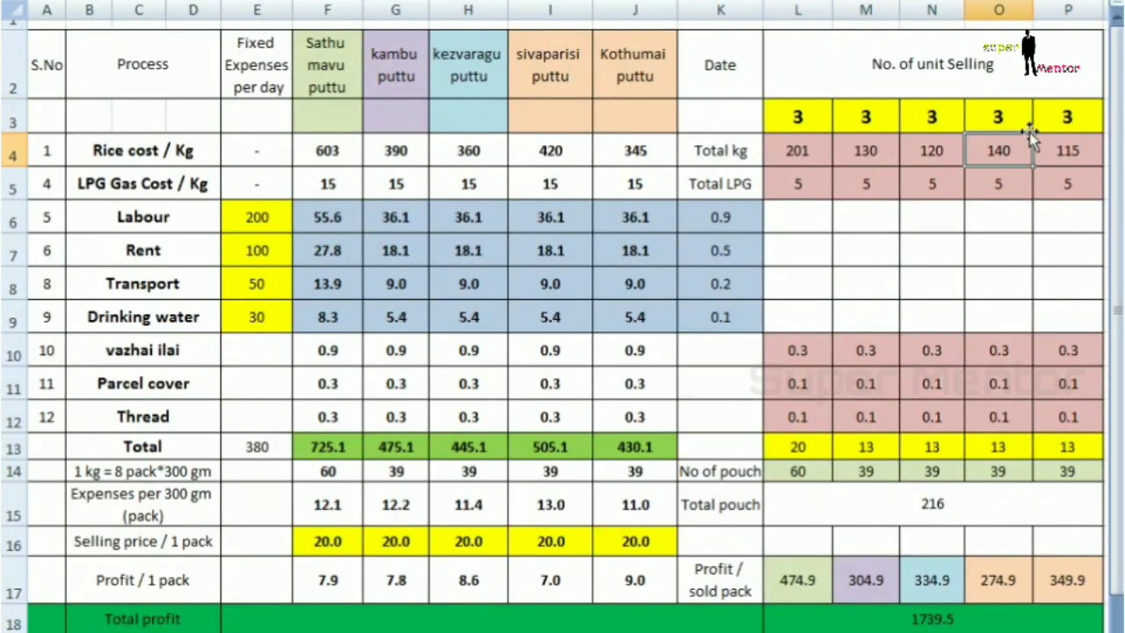
{"action": "left_click", "coordinate": [926, 504]}
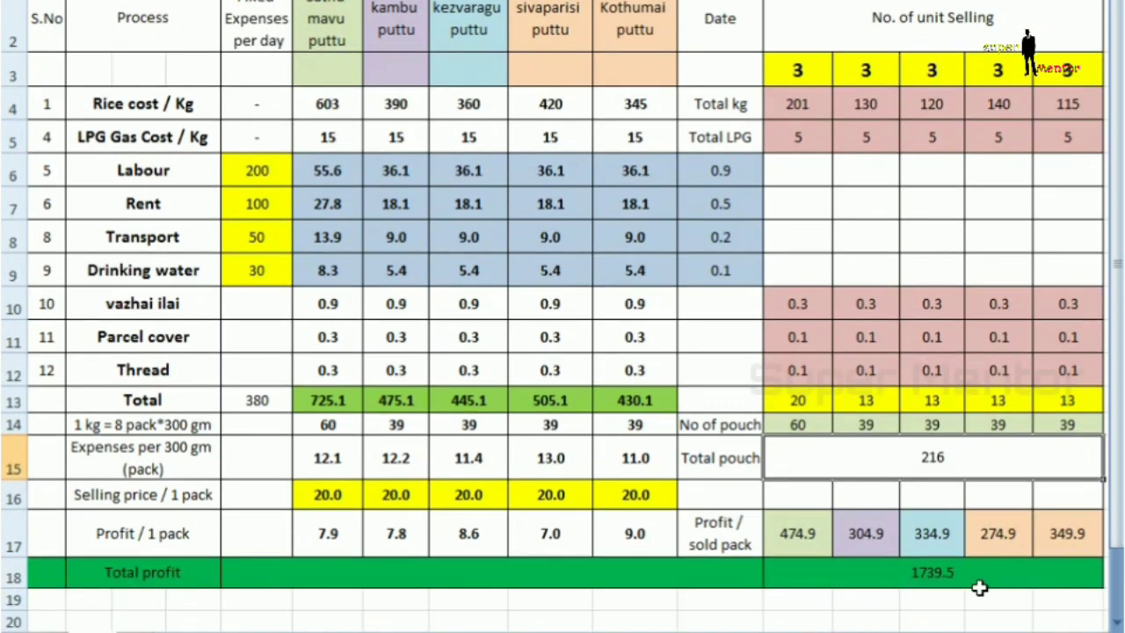
{"action": "left_click", "coordinate": [965, 576]}
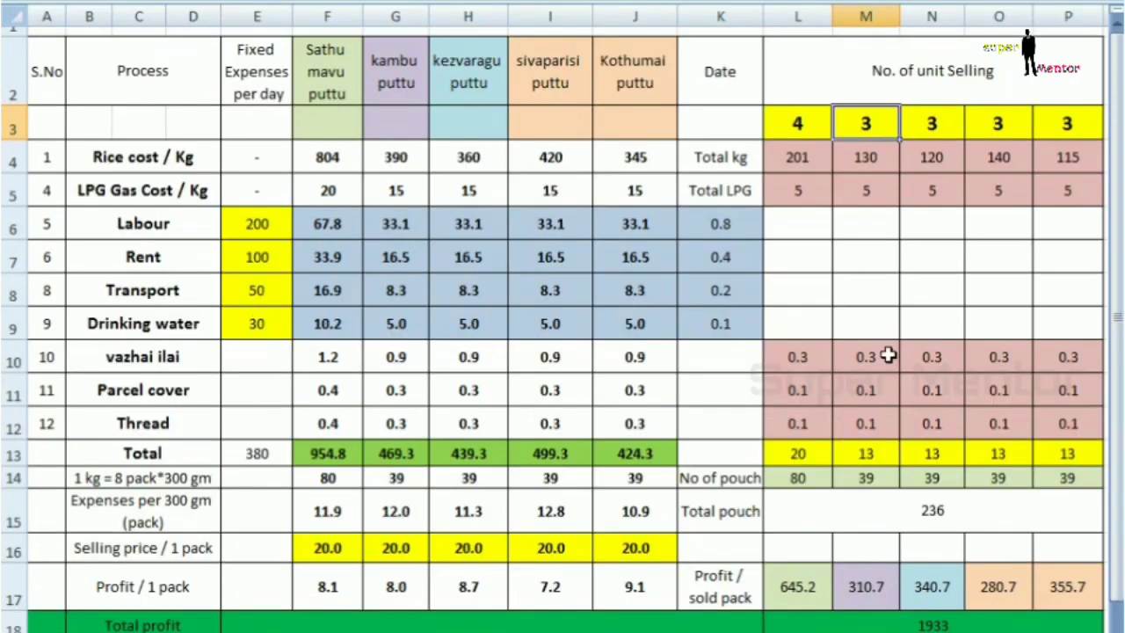
Set the number of selling units to 4 for all five puttu varieties
{"action": "type", "text": "4"}
{"action": "key", "text": "Tab"}
{"action": "type", "text": "4"}
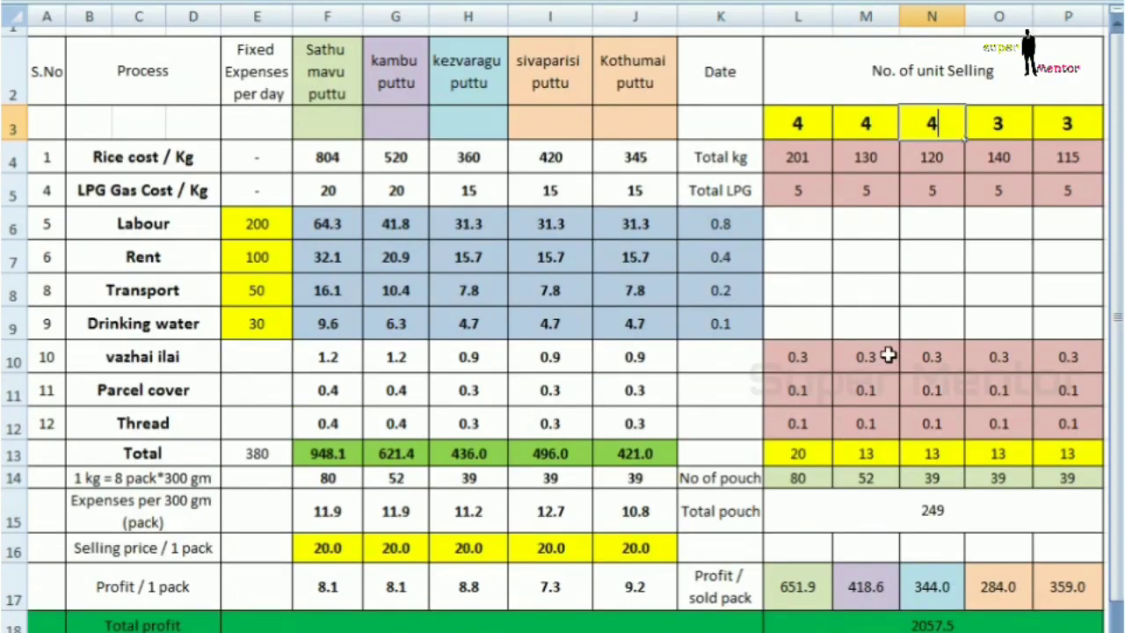
{"action": "key", "text": "Tab"}
{"action": "type", "text": "4"}
{"action": "key", "text": "Tab"}
{"action": "type", "text": "4"}
{"action": "key", "text": "Return"}
{"action": "key", "text": "Left"}
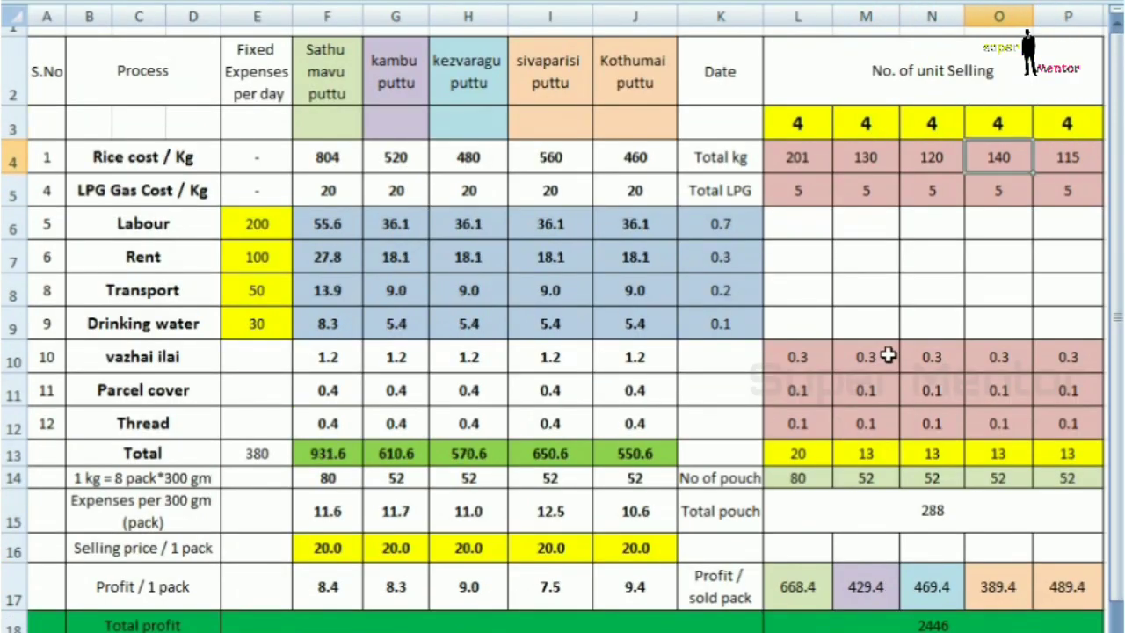
Check the total profit and total pouch count at 4 units per puttu variety
{"action": "scroll", "coordinate": [870, 527], "scroll_direction": "down", "scroll_amount": 1}
{"action": "left_click", "coordinate": [937, 570]}
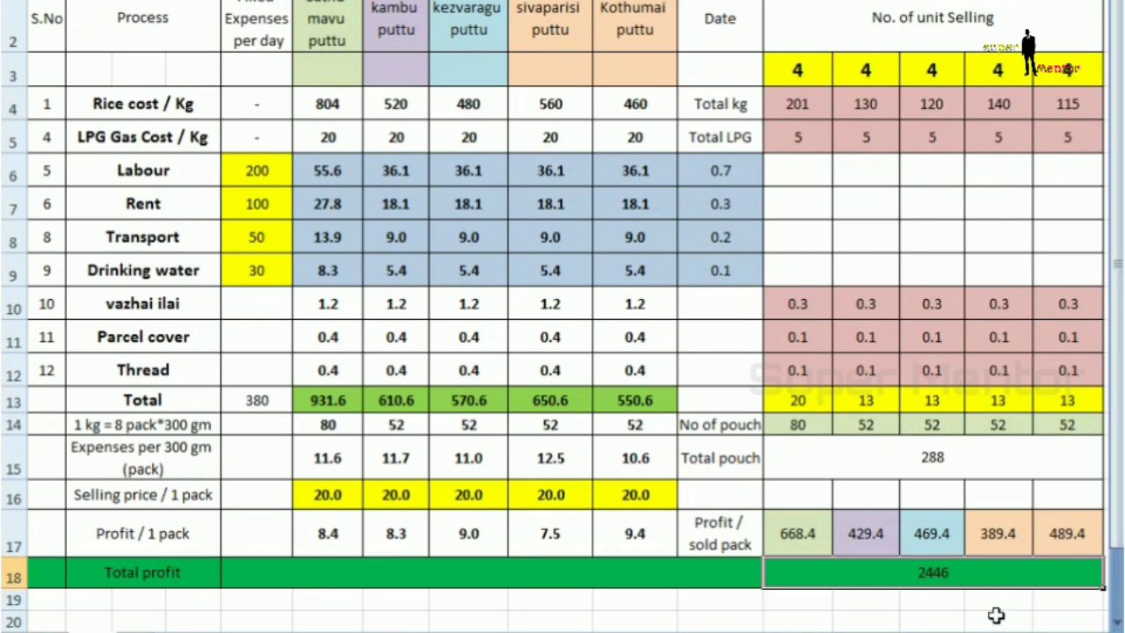
{"action": "left_click", "coordinate": [994, 462]}
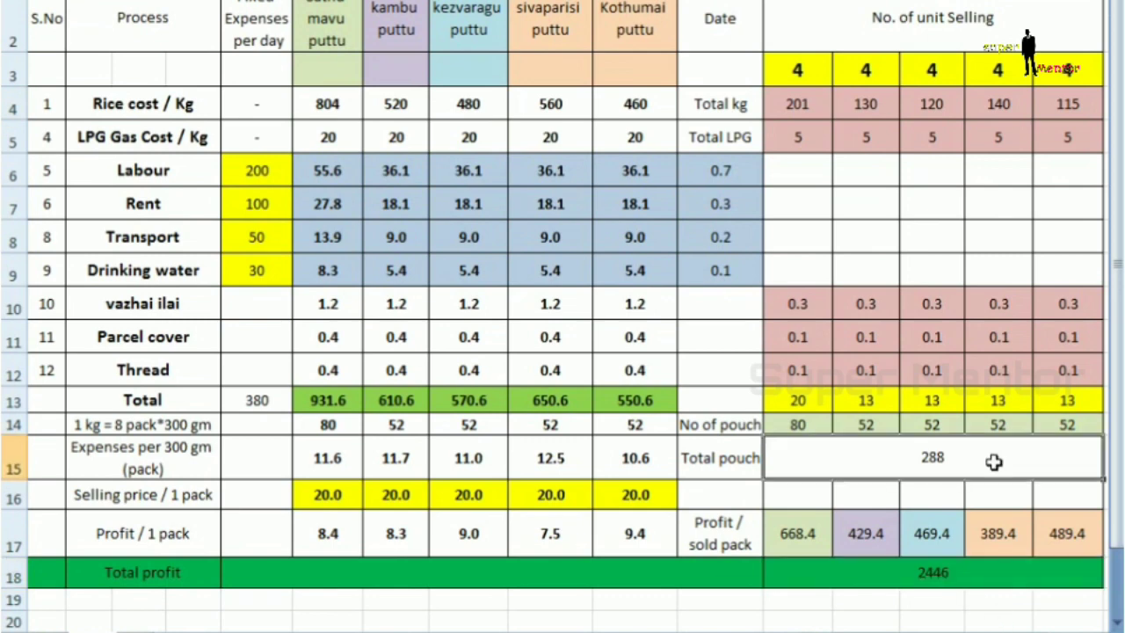
{"action": "left_click", "coordinate": [945, 580]}
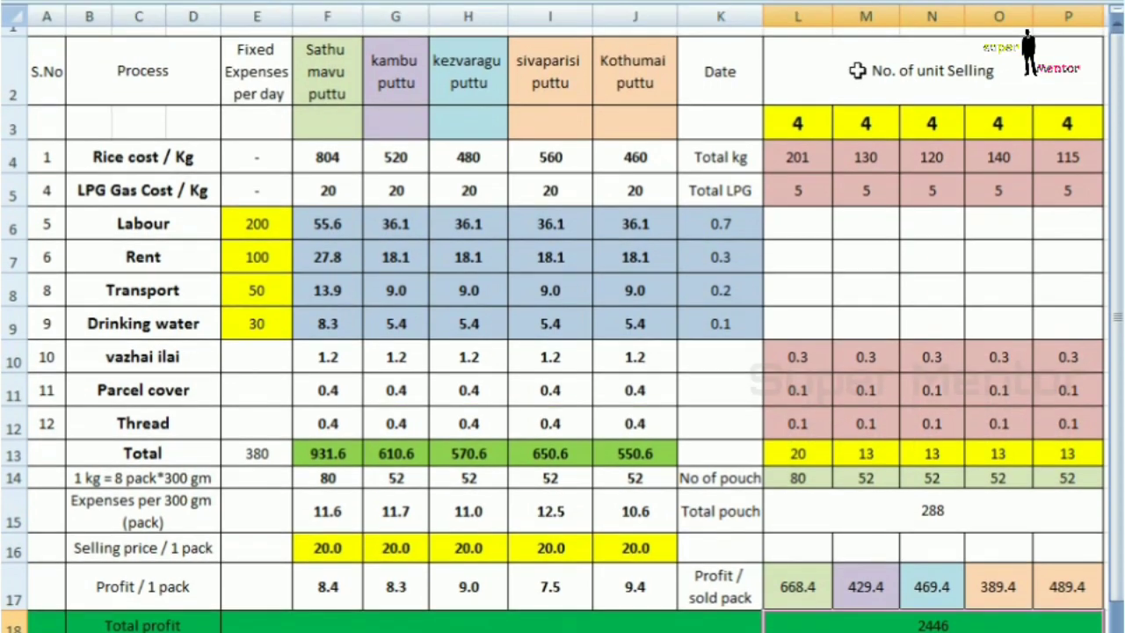
Set the selling units to 5 for Sathu mavu, 2 for kambu, 3 for kezvaragu and 2 for sivaparisi puttu, and check the total profit
{"action": "left_click", "coordinate": [809, 75]}
{"action": "type", "text": "5"}
{"action": "key", "text": "Tab"}
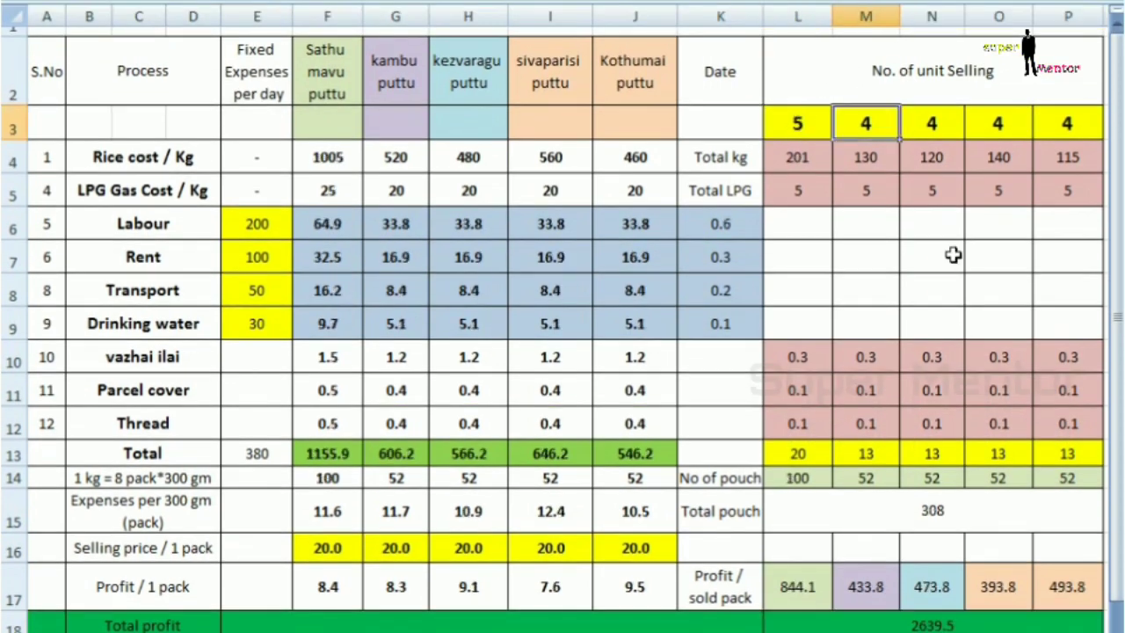
{"action": "type", "text": "2"}
{"action": "key", "text": "Tab"}
{"action": "type", "text": "4"}
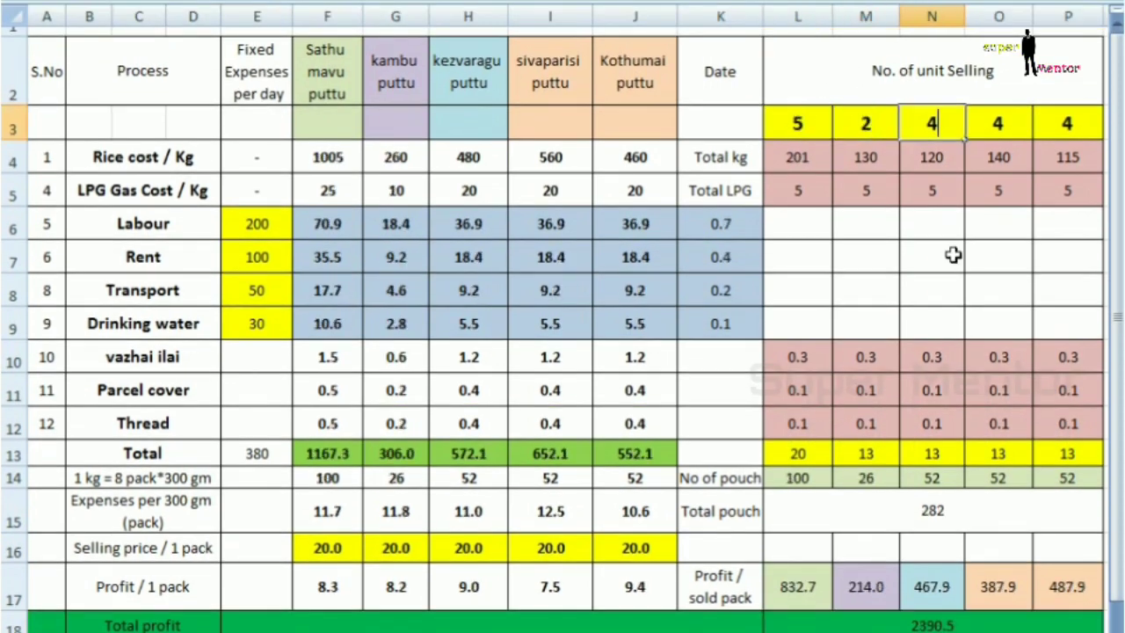
{"action": "key", "text": "BackSpace"}
{"action": "type", "text": "3"}
{"action": "key", "text": "Tab"}
{"action": "type", "text": "2"}
{"action": "key", "text": "Tab"}
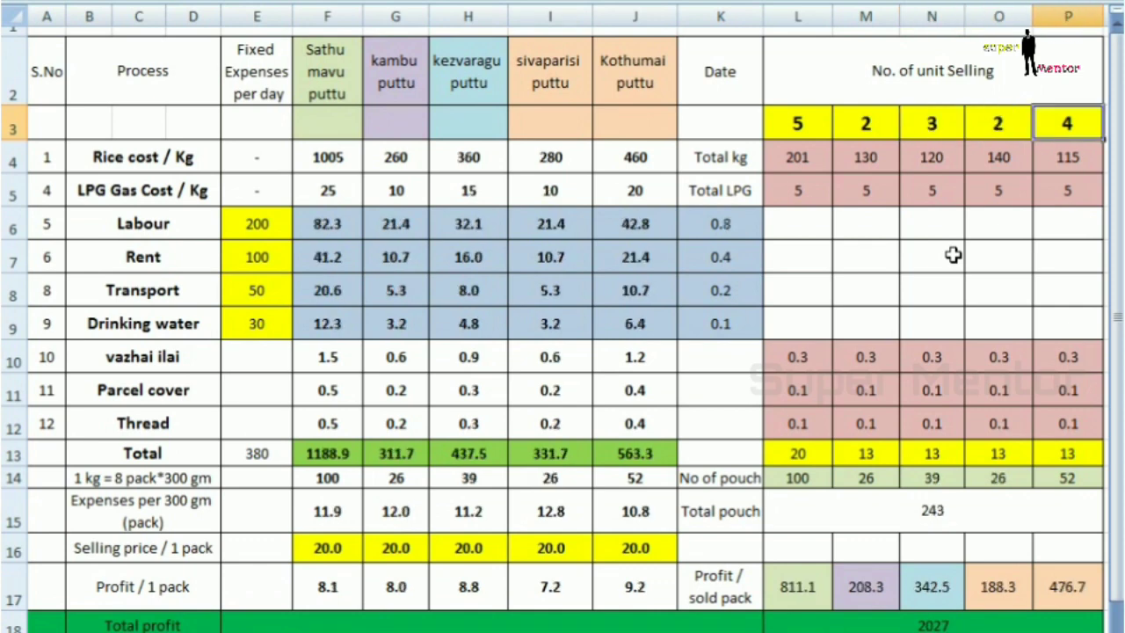
{"action": "key", "text": "Return"}
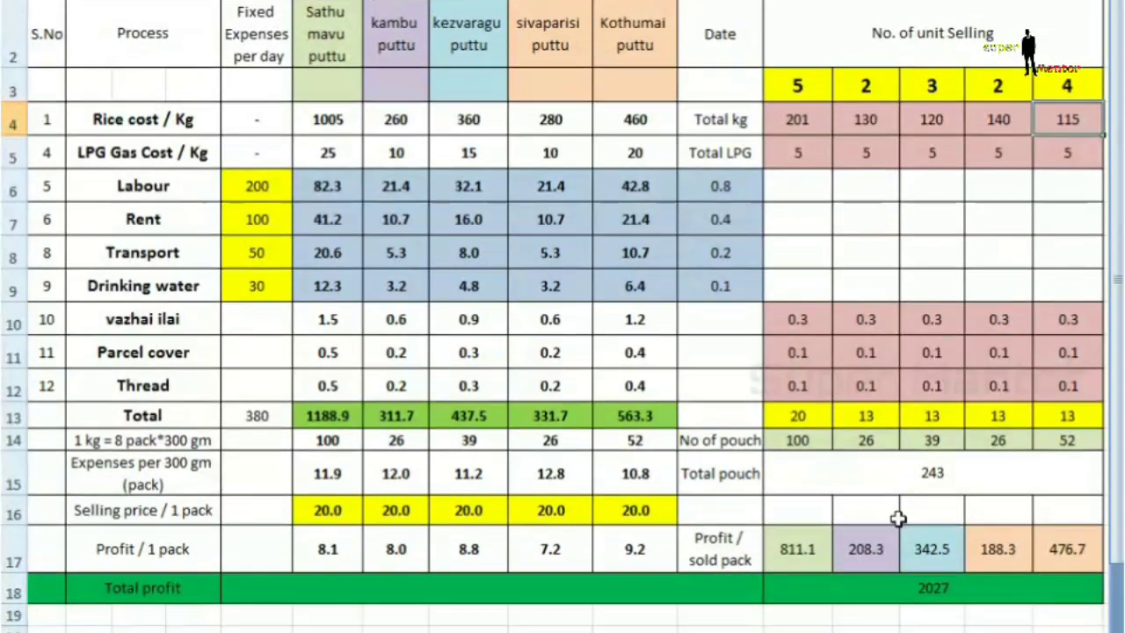
{"action": "left_click", "coordinate": [950, 587]}
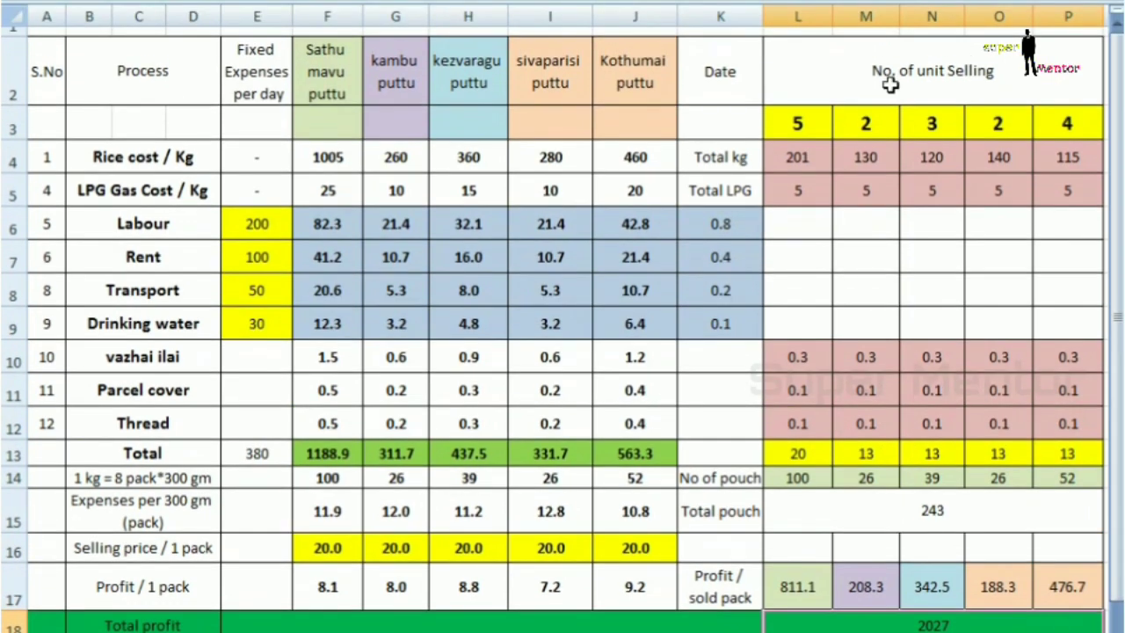
Reset the number of selling units to 1 for each of the five puttu varieties
{"action": "left_click", "coordinate": [761, 69]}
{"action": "left_click", "coordinate": [772, 122]}
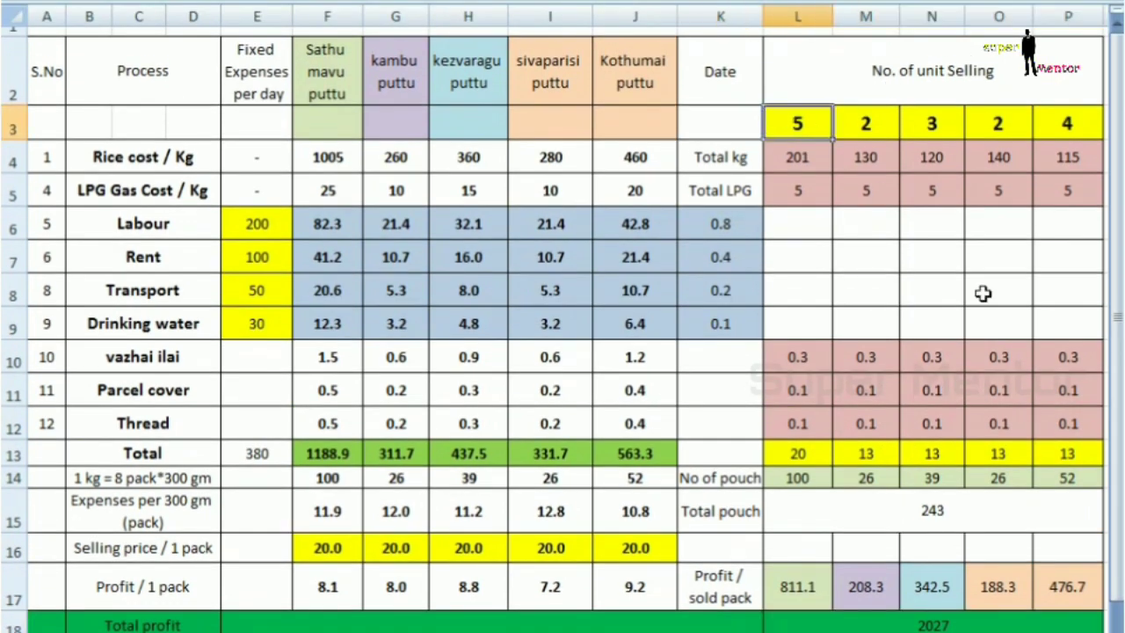
{"action": "type", "text": "1\t1"}
{"action": "key", "text": "Tab"}
{"action": "type", "text": "1"}
{"action": "key", "text": "Tab"}
{"action": "type", "text": "1"}
{"action": "key", "text": "Tab"}
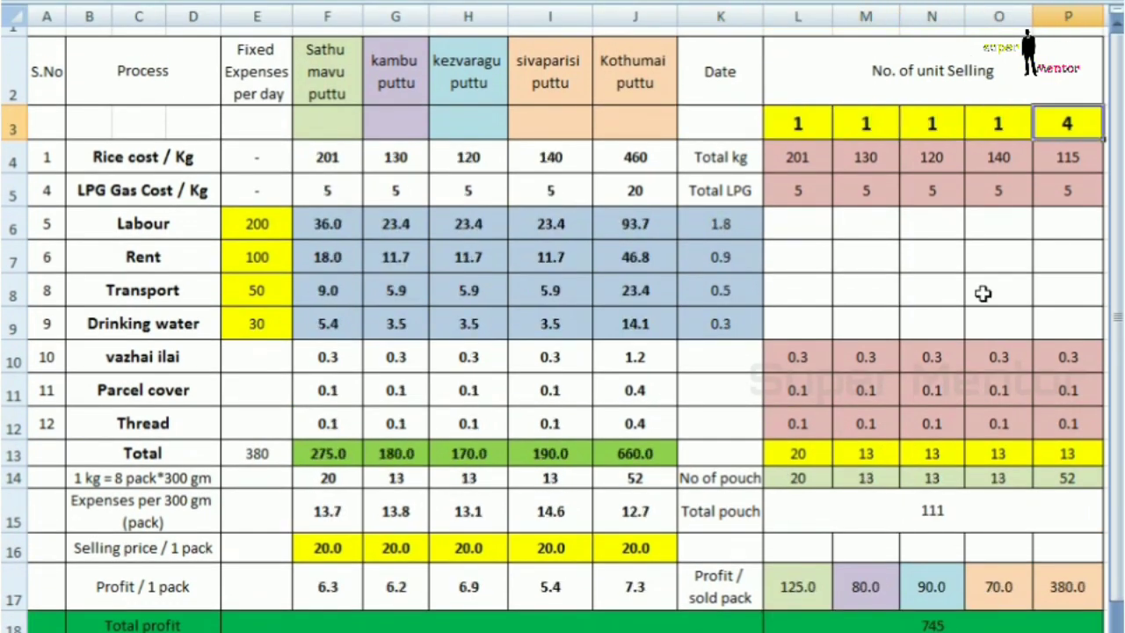
{"action": "type", "text": "1"}
{"action": "key", "text": "Return"}
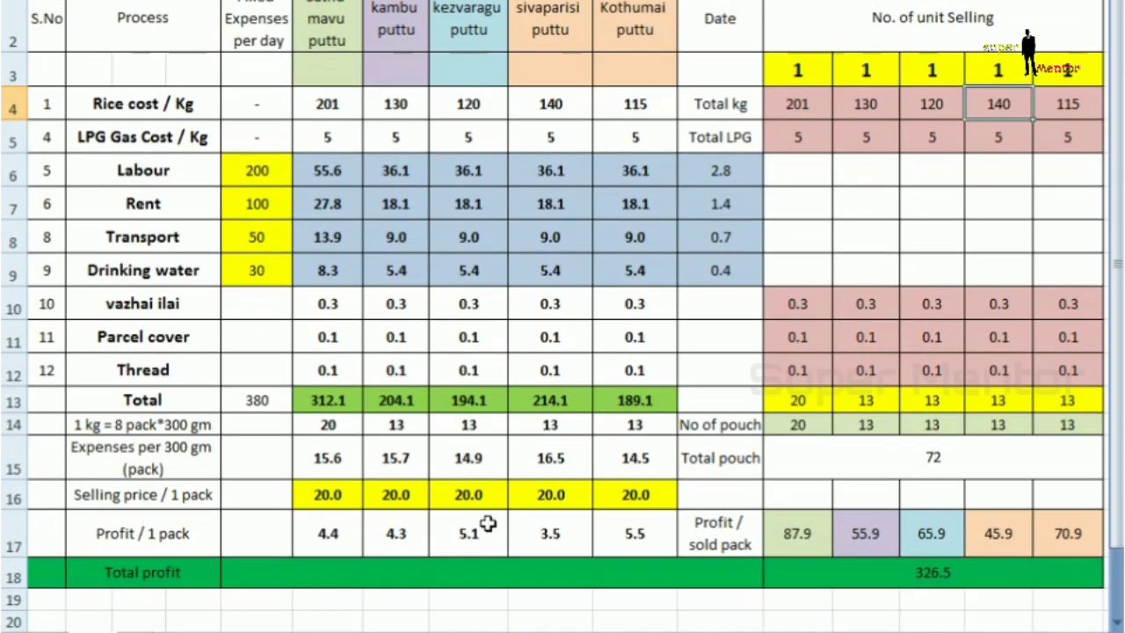
Review the selling price per pack of each puttu variety
{"action": "left_click", "coordinate": [343, 547]}
{"action": "left_click", "coordinate": [391, 546]}
{"action": "left_click", "coordinate": [460, 498]}
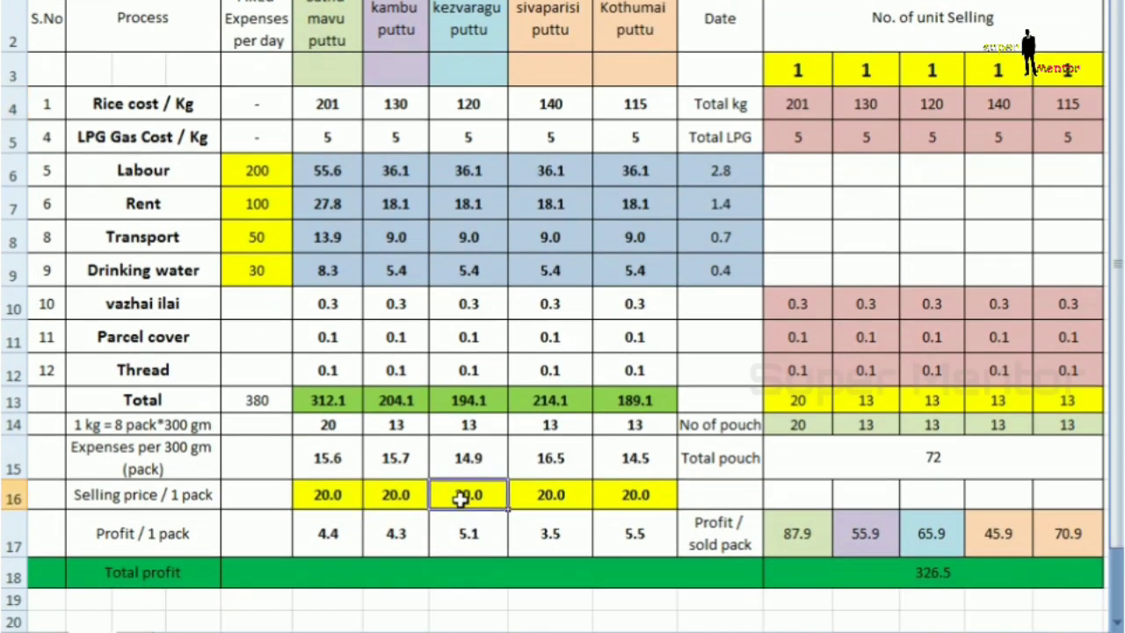
{"action": "left_click", "coordinate": [538, 493]}
{"action": "left_click", "coordinate": [646, 496]}
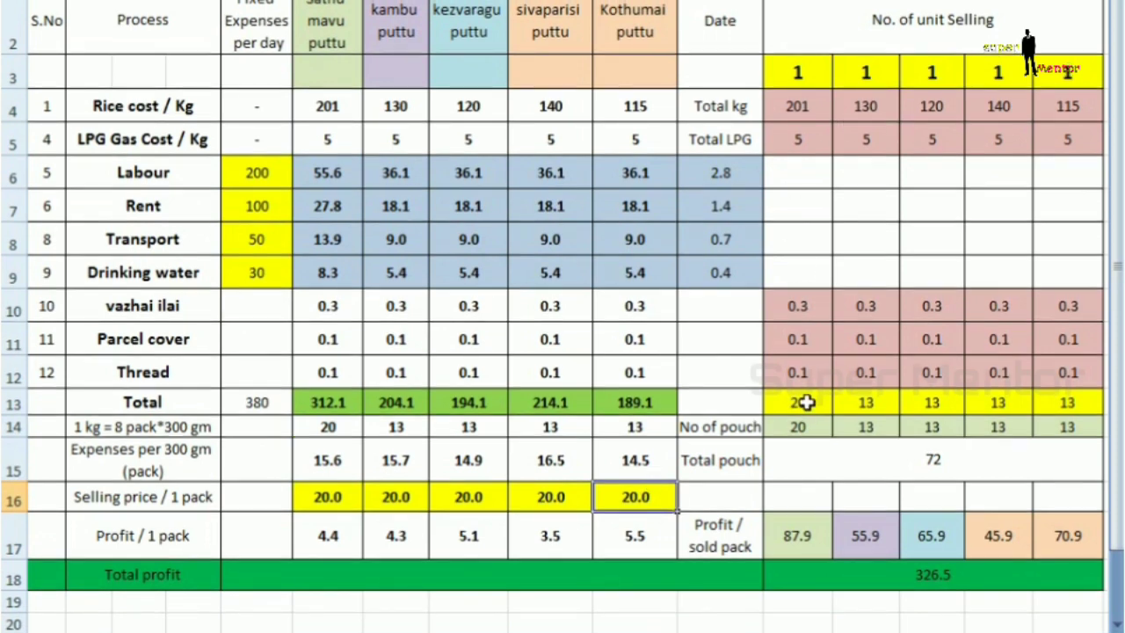
Review the per-unit pouch yields of Sathu mavu and kambu puttu in the Total row and the total profit
{"action": "left_click", "coordinate": [805, 403]}
{"action": "left_click", "coordinate": [861, 402]}
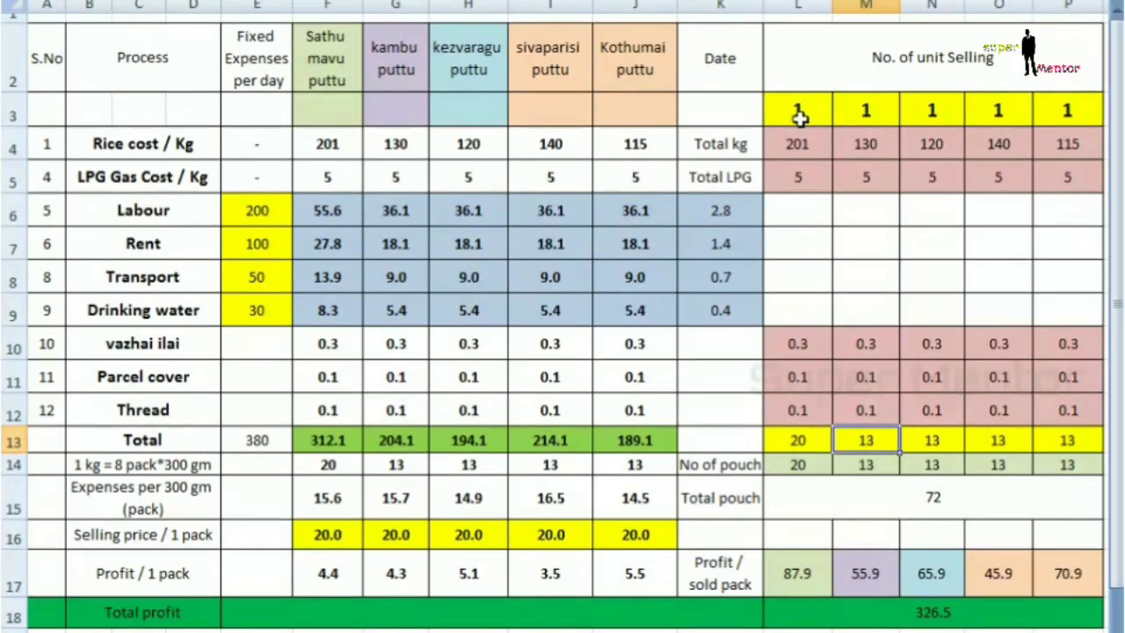
{"action": "left_click", "coordinate": [798, 442]}
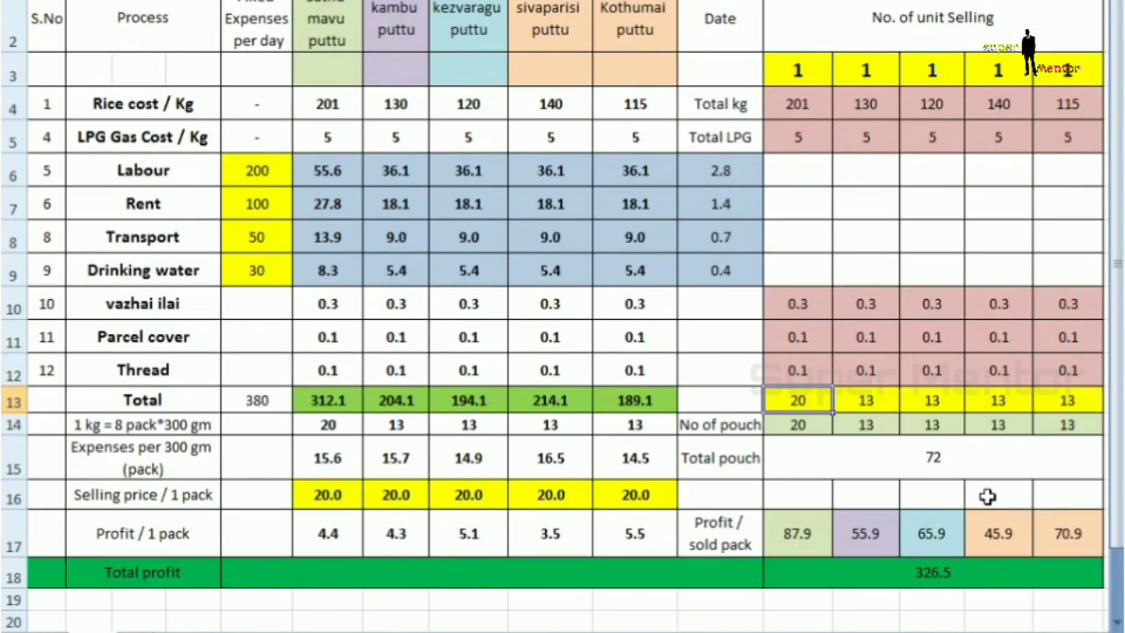
{"action": "left_click", "coordinate": [940, 575]}
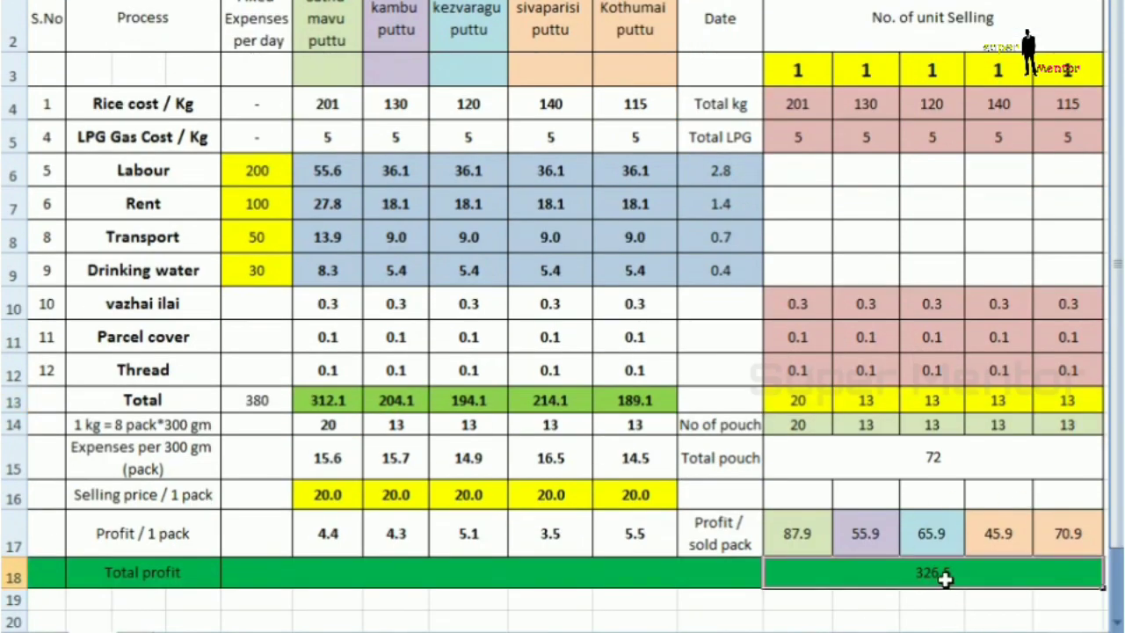
Set the Sathu mavu puttu pouch yield in the Total row to 18
{"action": "left_click", "coordinate": [795, 403]}
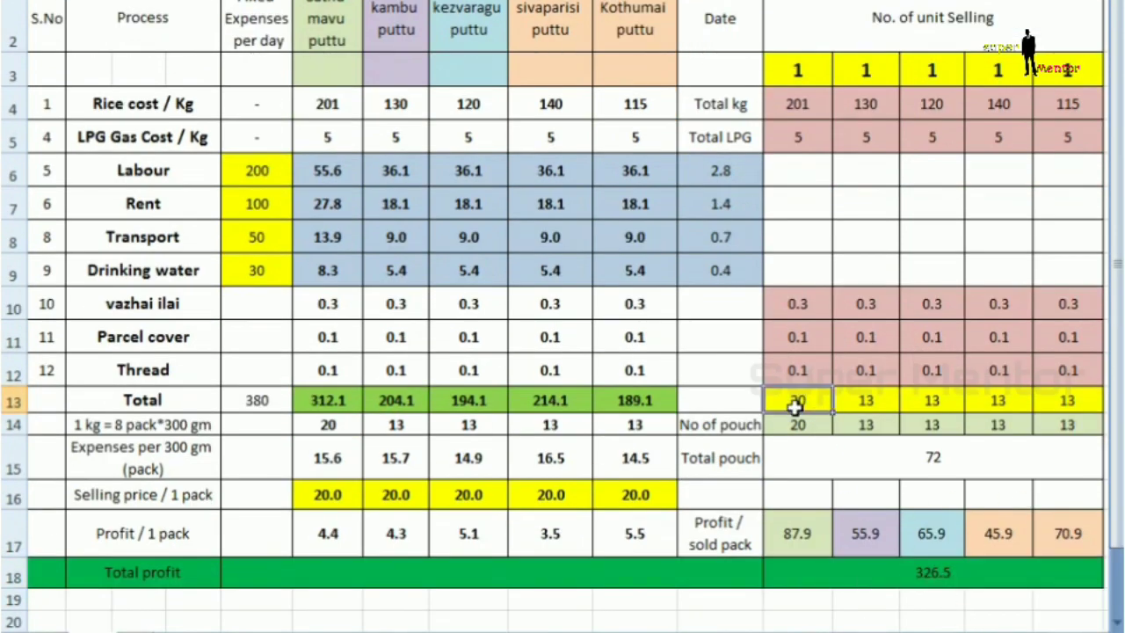
{"action": "type", "text": "18"}
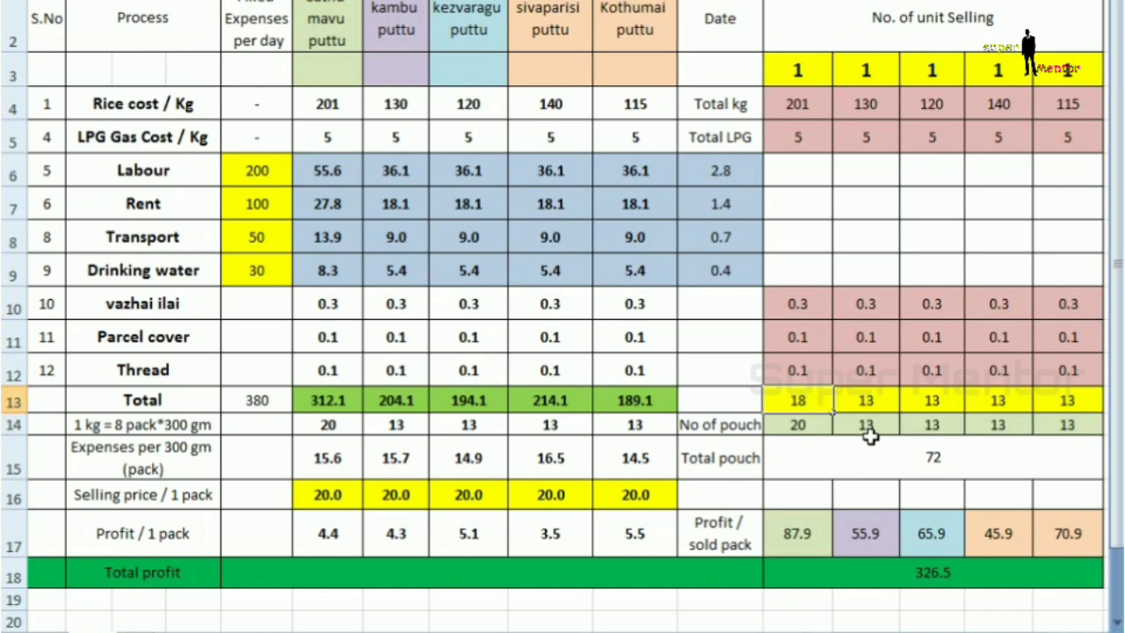
{"action": "key", "text": "Return"}
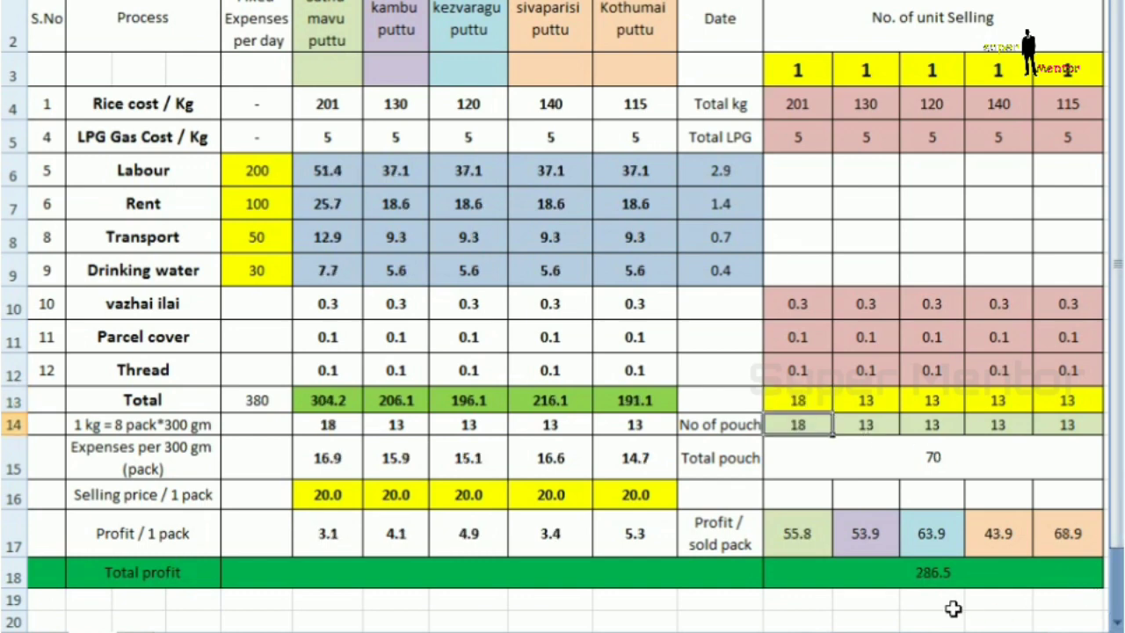
Set the kambu puttu pouch yield in the Total row to 10
{"action": "left_click", "coordinate": [936, 573]}
{"action": "left_click", "coordinate": [858, 395]}
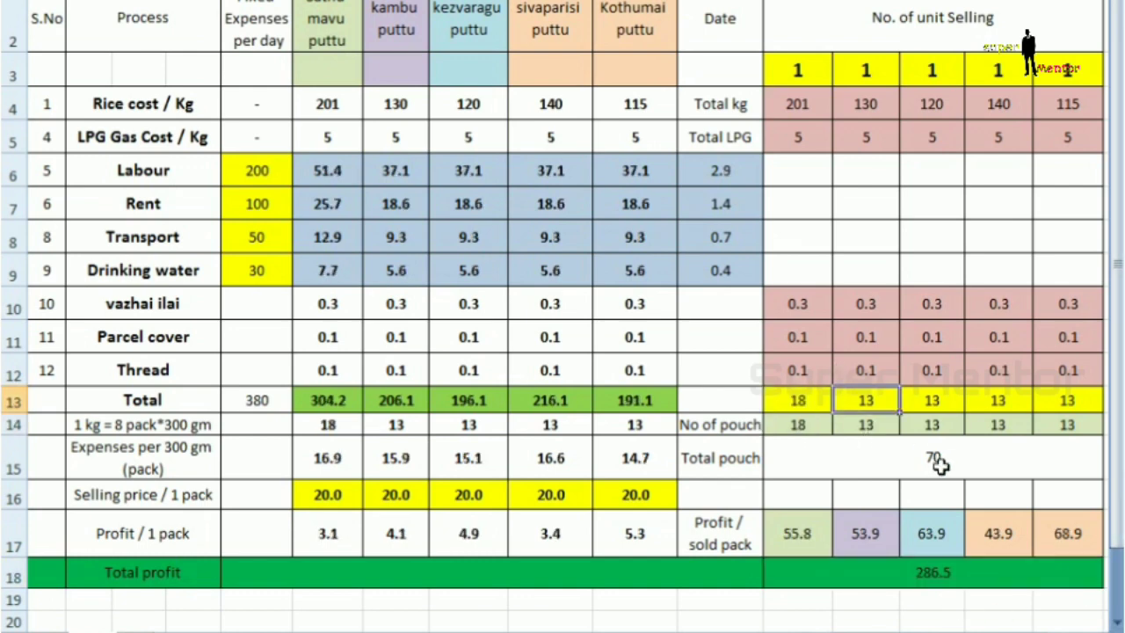
{"action": "type", "text": "10"}
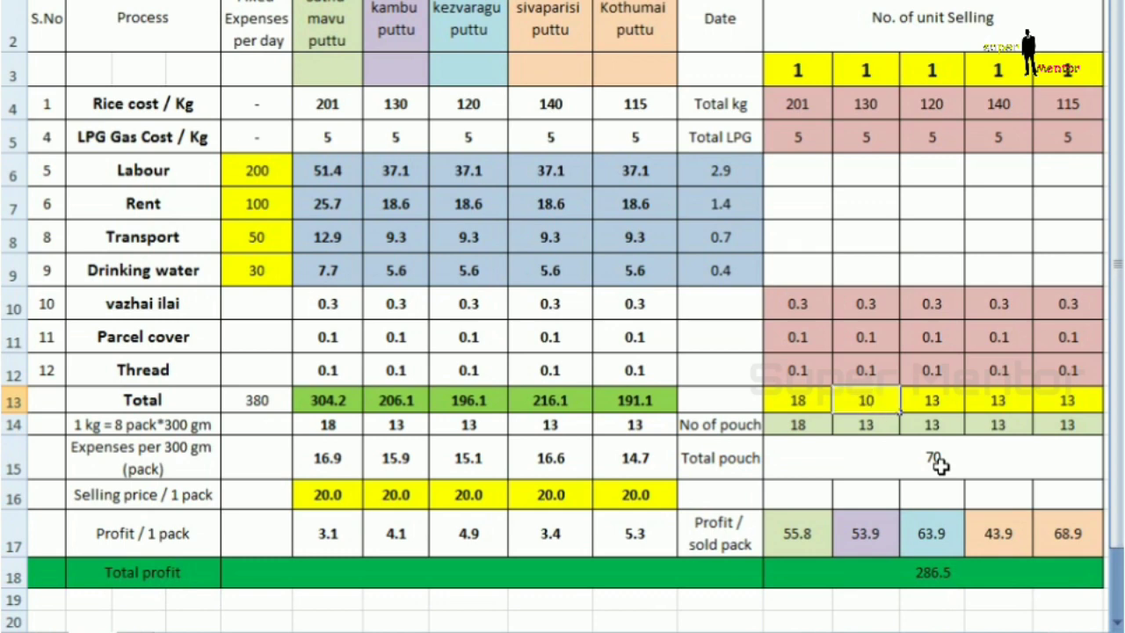
{"action": "key", "text": "Return"}
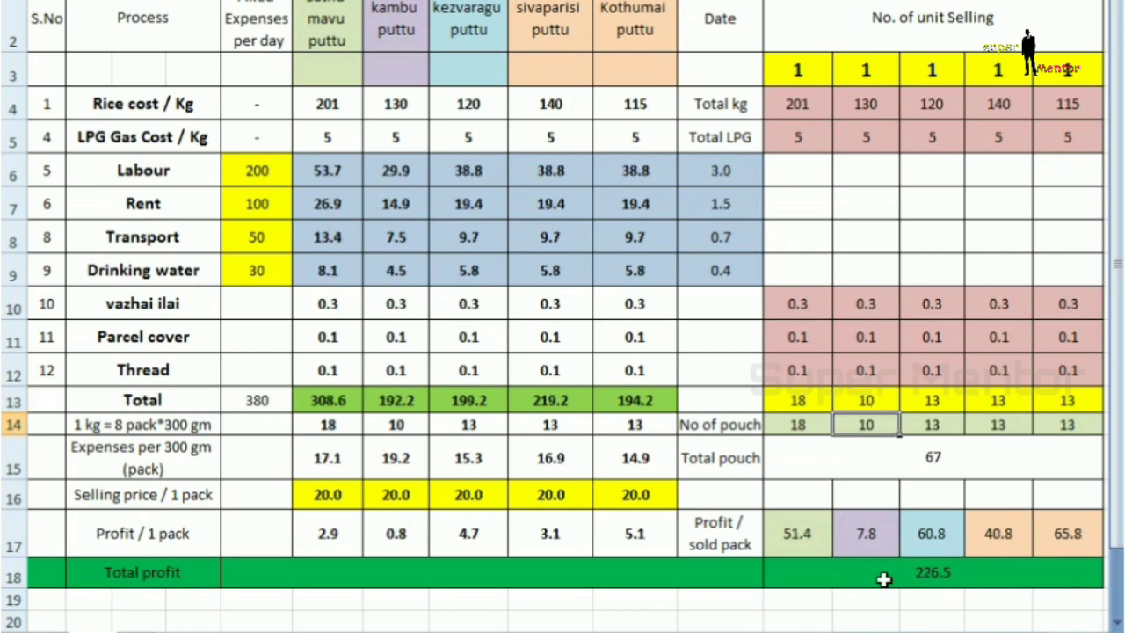
Set the pouch yields in the Total row to 20 for Sathu mavu puttu and 13 for kambu puttu
{"action": "left_click", "coordinate": [814, 406]}
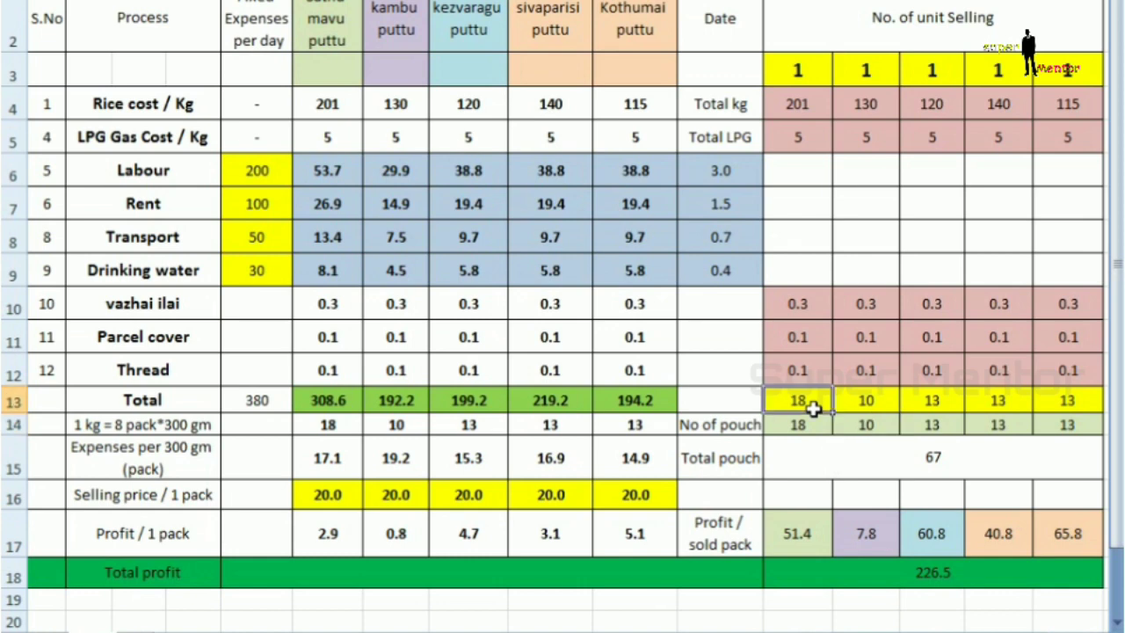
{"action": "type", "text": "20"}
{"action": "key", "text": "Tab"}
{"action": "type", "text": "13"}
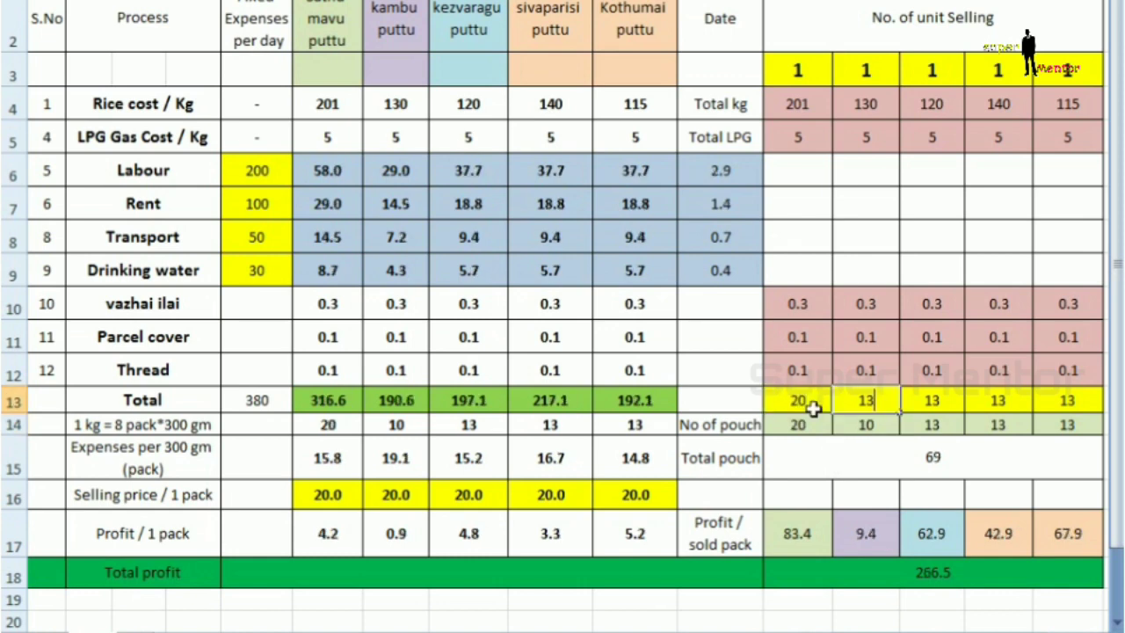
{"action": "key", "text": "Up"}
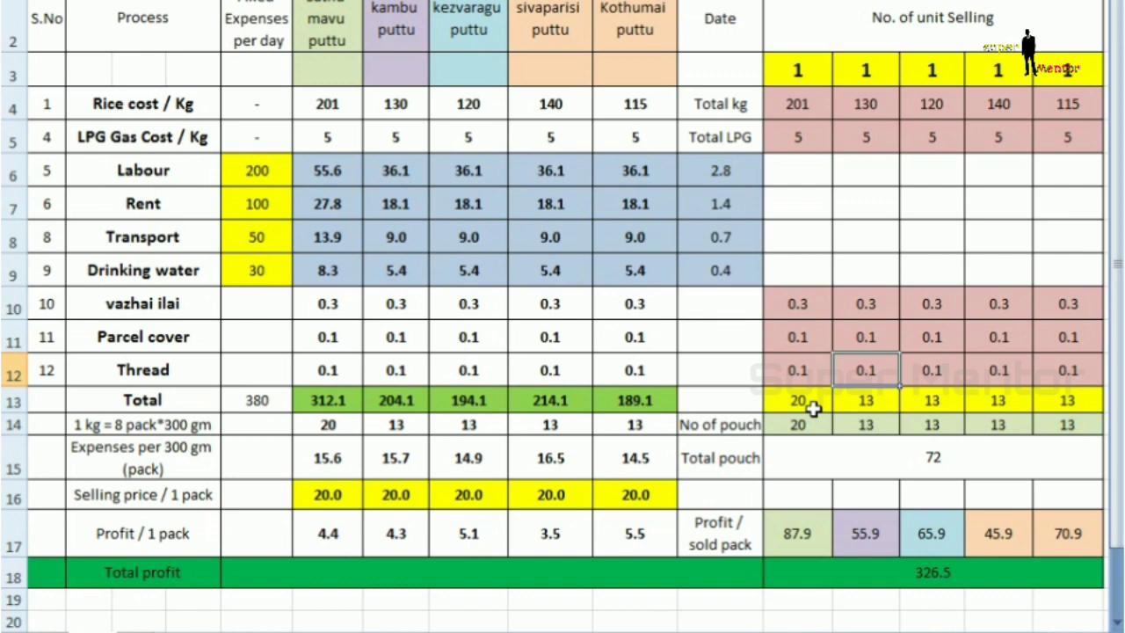
Set the fixed daily expenses to 0 for Labour and 30 for Rent
{"action": "type", "text": "0"}
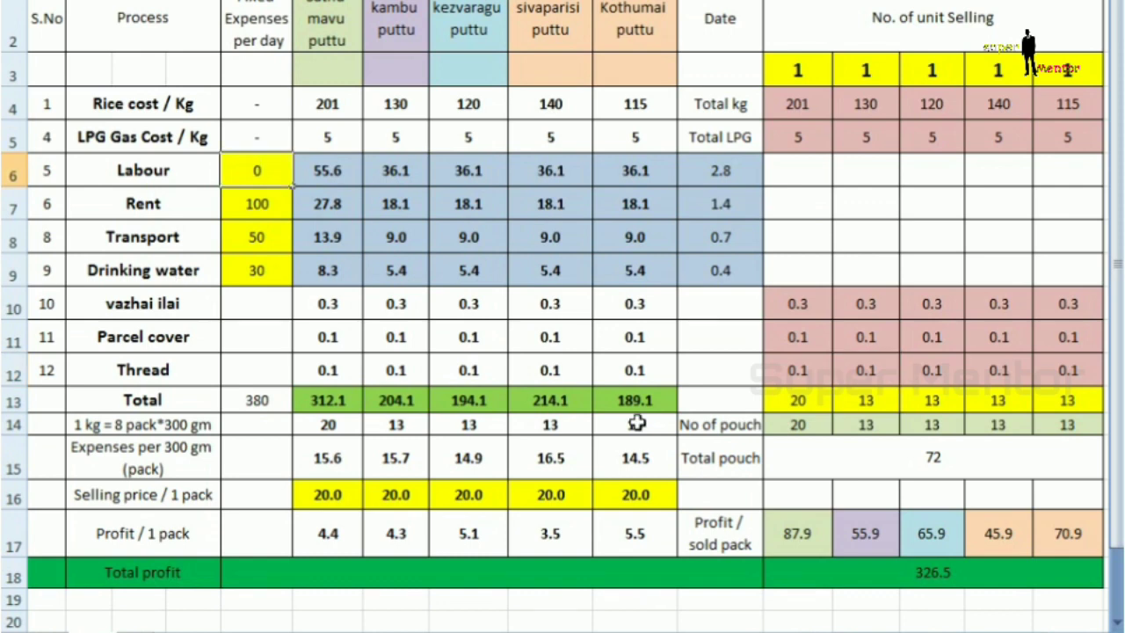
{"action": "key", "text": "Return"}
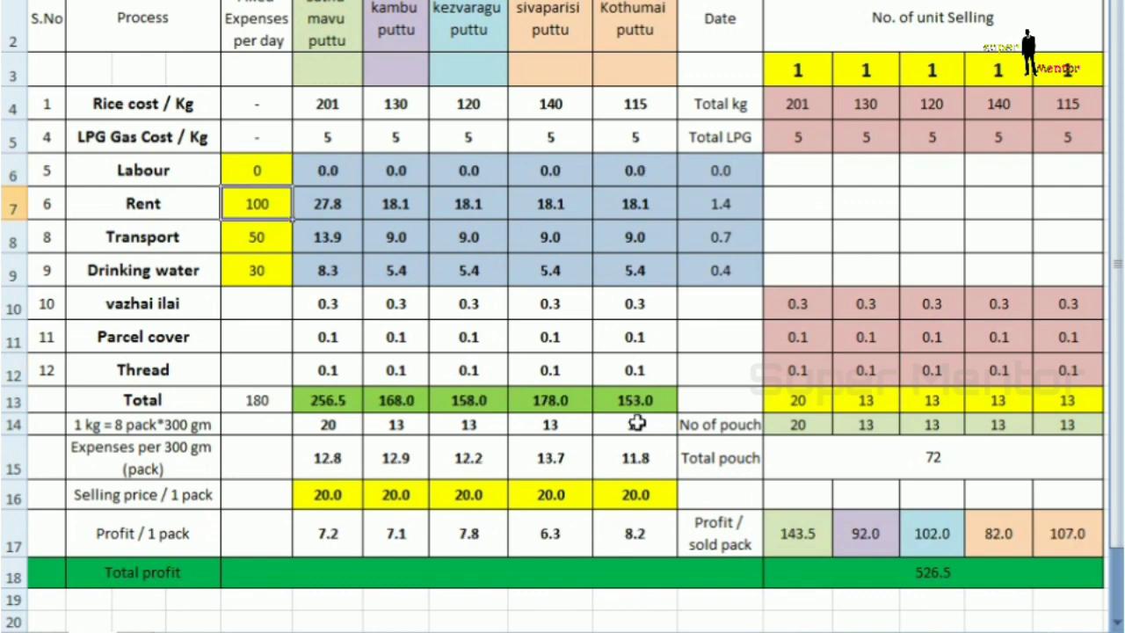
{"action": "type", "text": "30"}
{"action": "key", "text": "Return"}
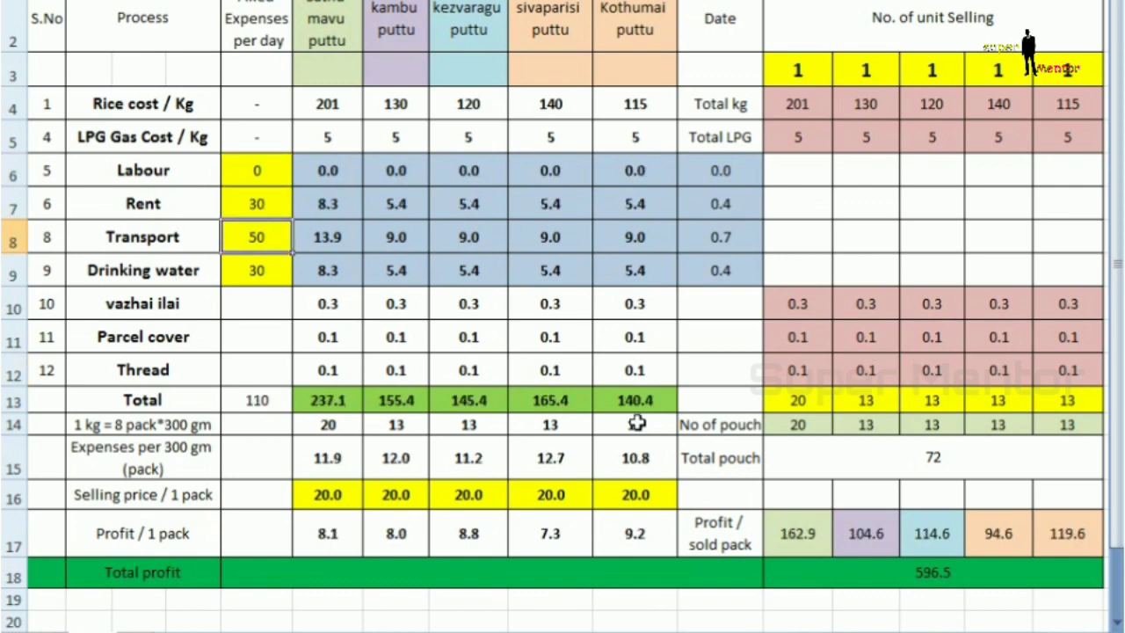
Review the total of the fixed daily expenses, the total pouches and the total profit
{"action": "left_click", "coordinate": [269, 391]}
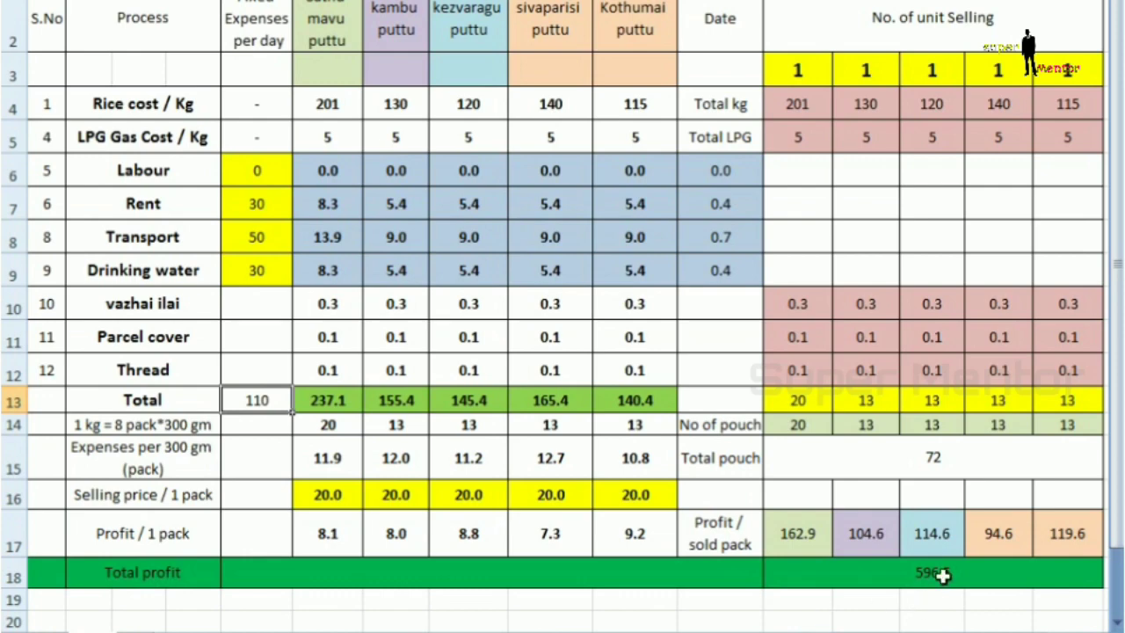
{"action": "left_click", "coordinate": [797, 103]}
{"action": "scroll", "coordinate": [797, 103], "scroll_direction": "up", "scroll_amount": 1}
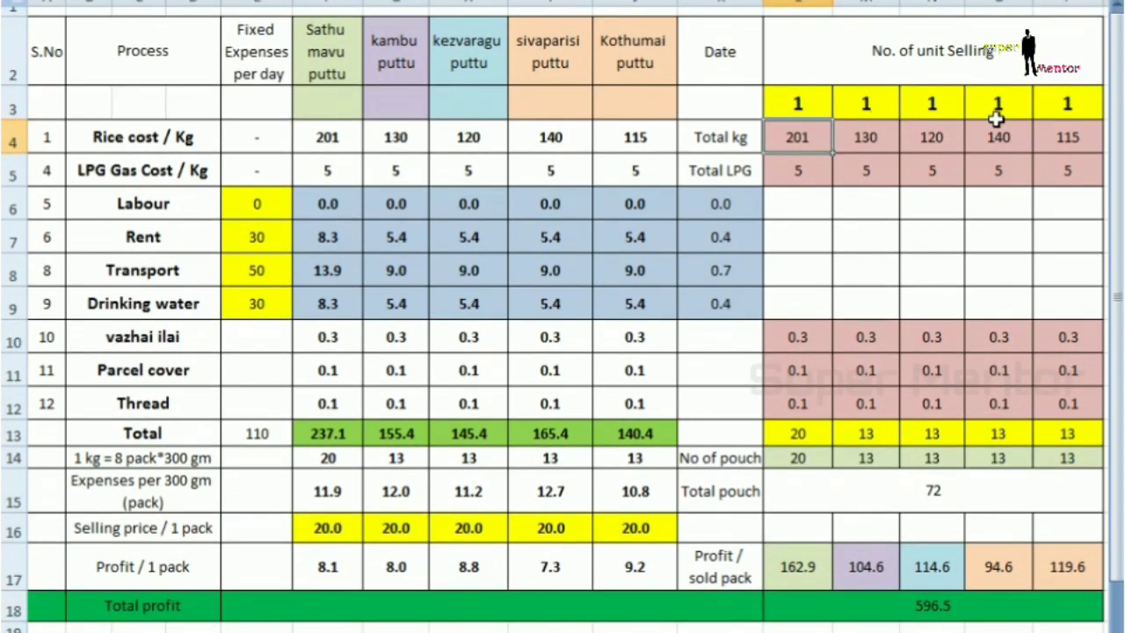
{"action": "left_click", "coordinate": [941, 488]}
{"action": "scroll", "coordinate": [954, 598], "scroll_direction": "down", "scroll_amount": 1}
{"action": "left_click", "coordinate": [932, 573]}
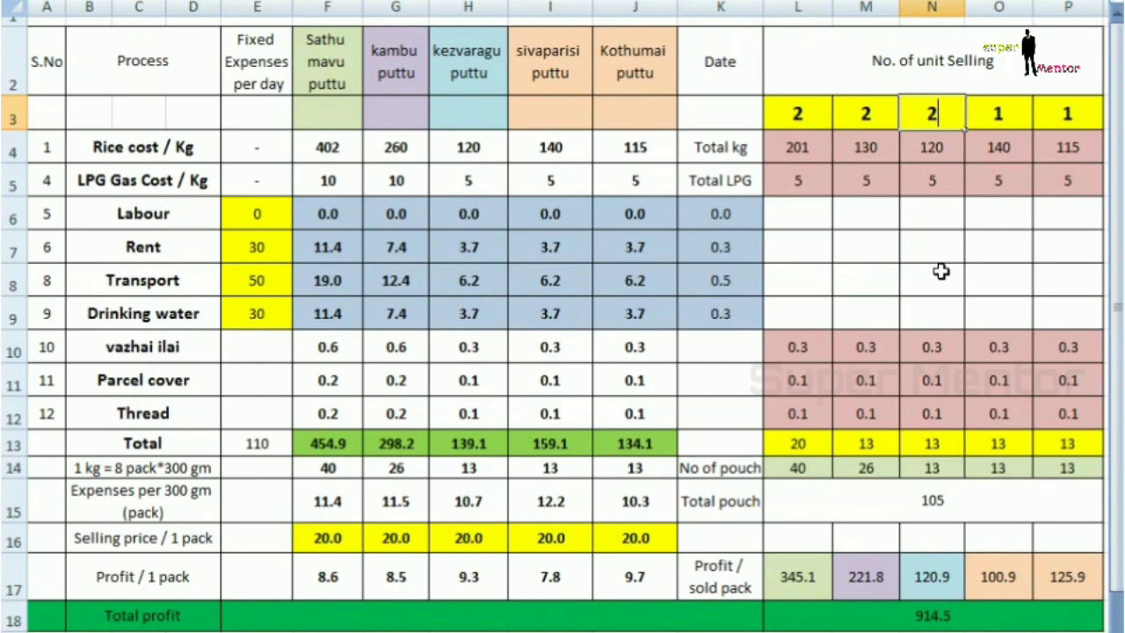
Set the number of selling units to 2 for each puttu variety and check the total pouches and total profit
{"action": "key", "text": "Tab"}
{"action": "type", "text": "2"}
{"action": "key", "text": "Tab"}
{"action": "type", "text": "2"}
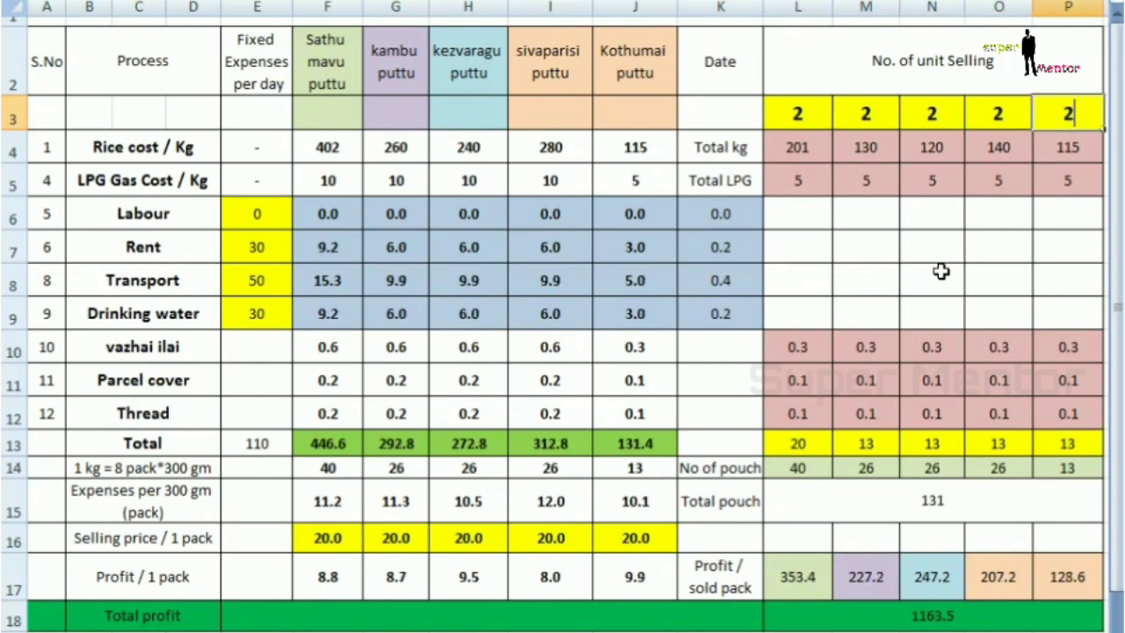
{"action": "key", "text": "Return"}
{"action": "left_click", "coordinate": [953, 513]}
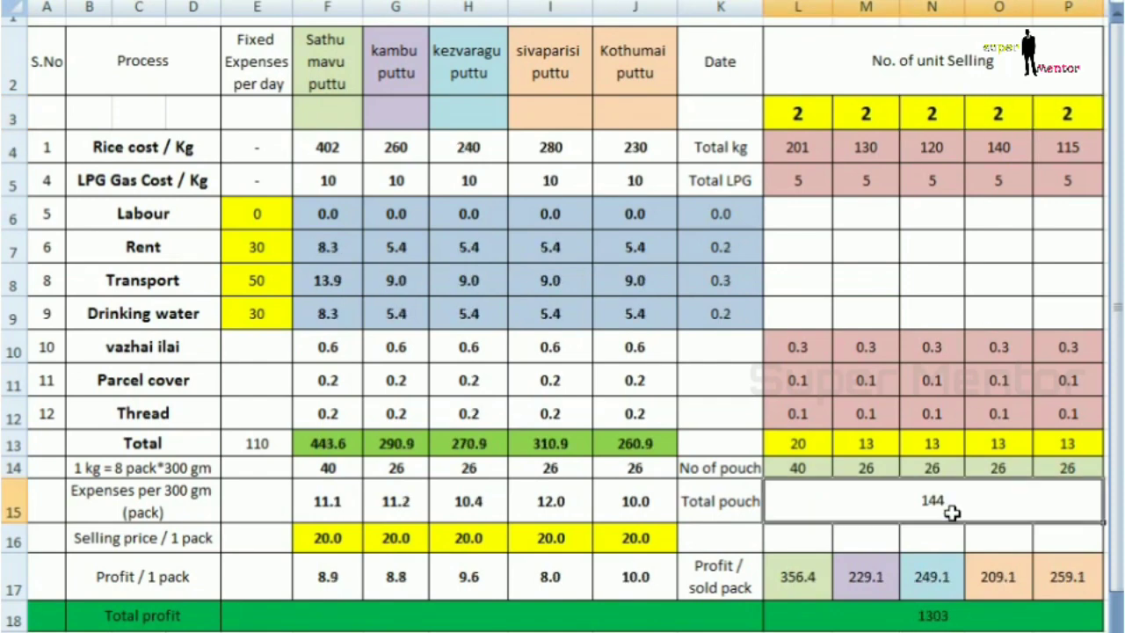
{"action": "scroll", "coordinate": [952, 527], "scroll_direction": "down", "scroll_amount": 1}
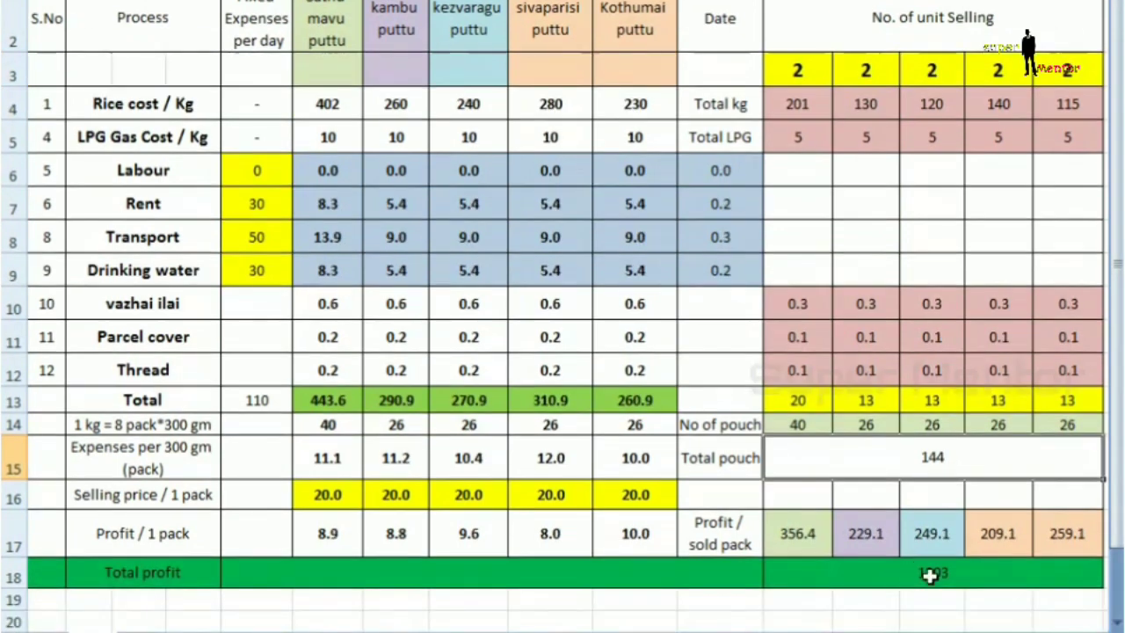
{"action": "left_click", "coordinate": [979, 583]}
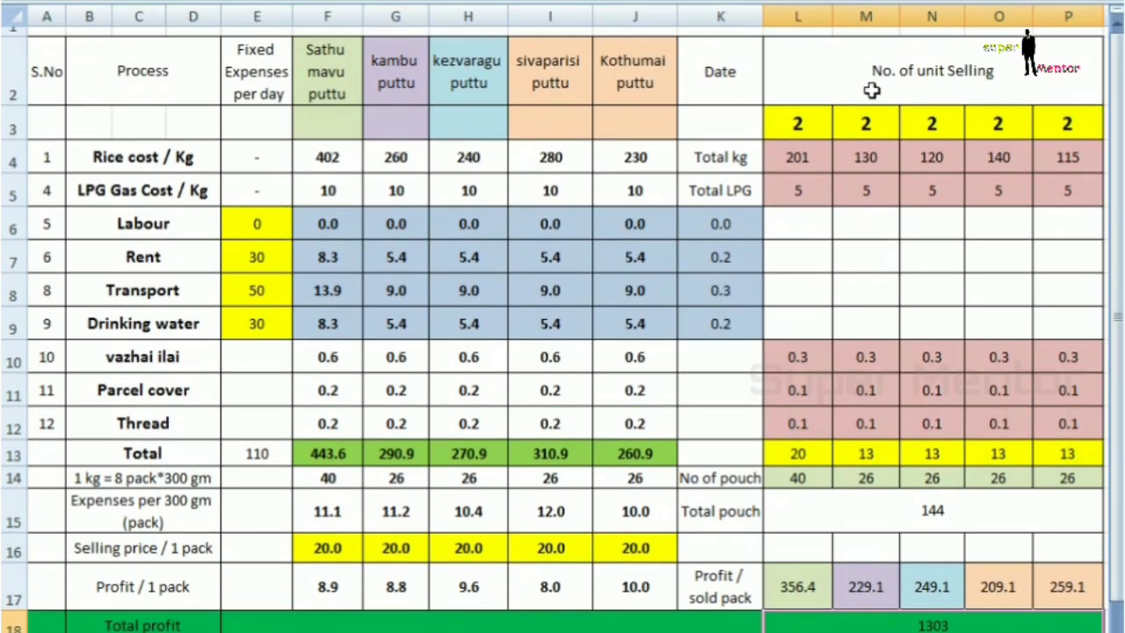
Set the fixed daily expenses back to 200 for Labour and 100 for Rent, and check the total profit
{"action": "left_click", "coordinate": [264, 213]}
{"action": "type", "text": "200"}
{"action": "key", "text": "Return"}
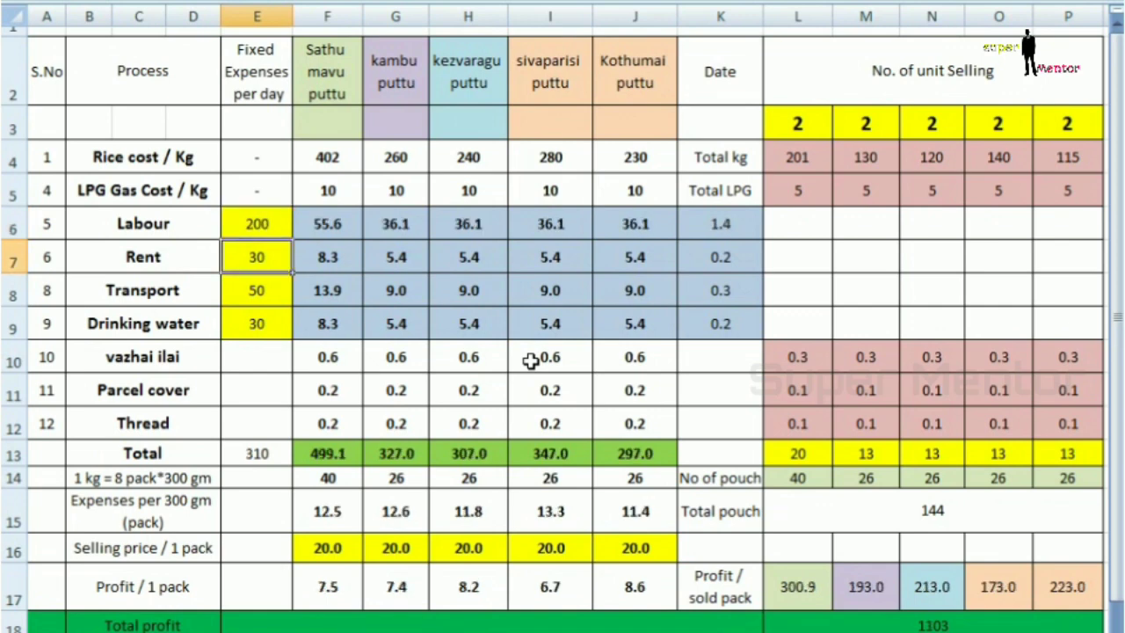
{"action": "type", "text": "100"}
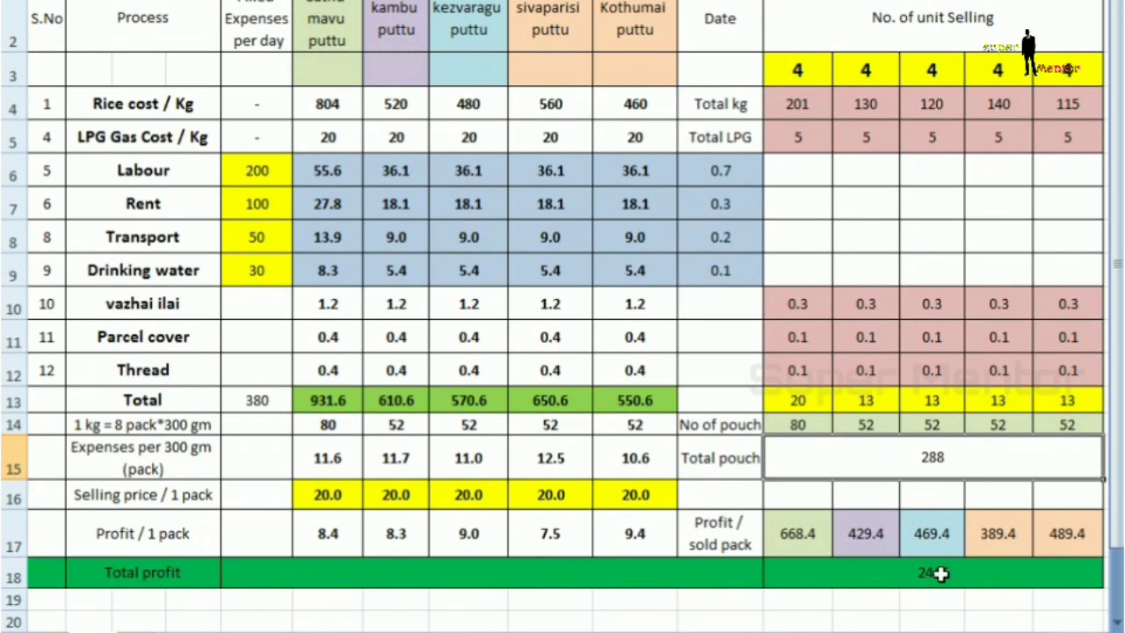
{"action": "left_click", "coordinate": [937, 580]}
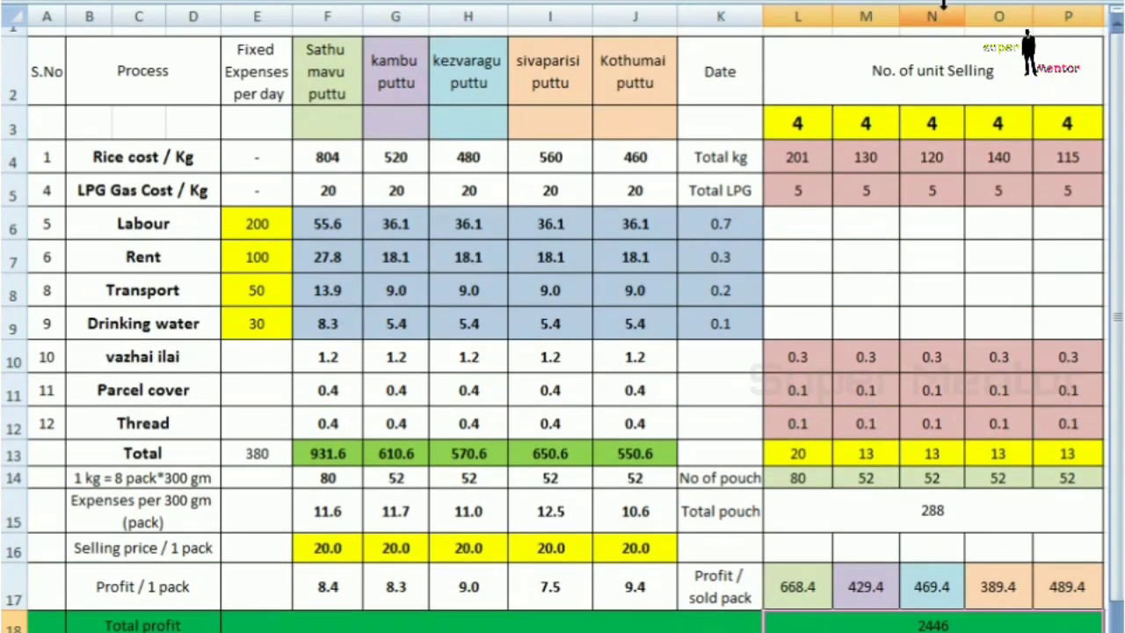
Set the selling price per pack to 30 for each of the five puttu varieties
{"action": "left_click", "coordinate": [327, 500]}
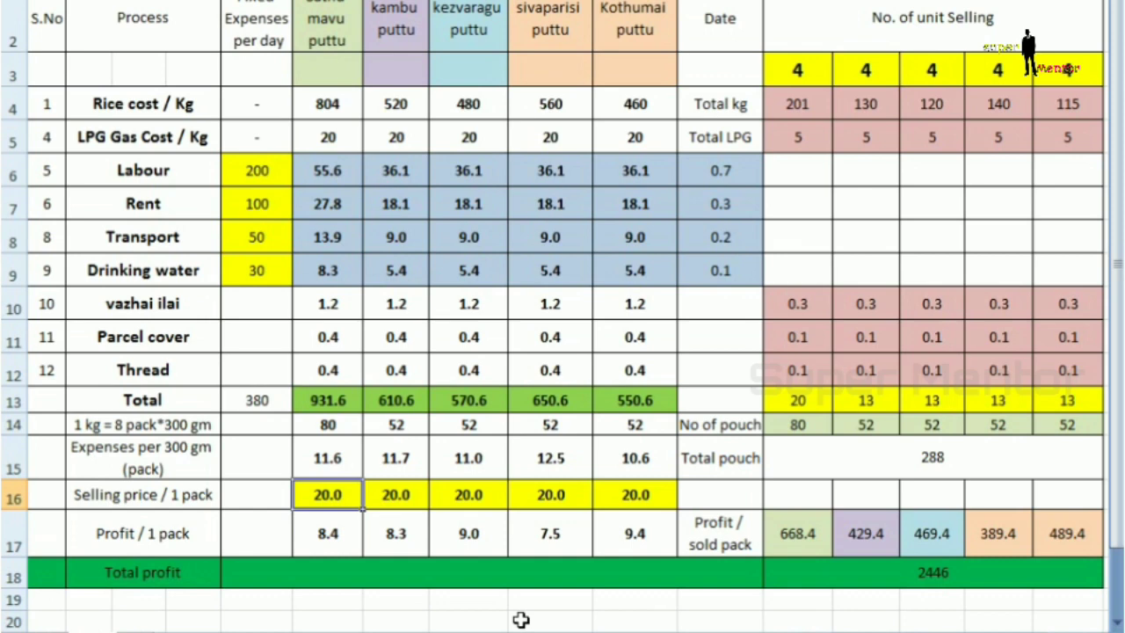
{"action": "type", "text": "30"}
{"action": "key", "text": "Tab"}
{"action": "type", "text": "30"}
{"action": "key", "text": "Tab"}
{"action": "type", "text": "30"}
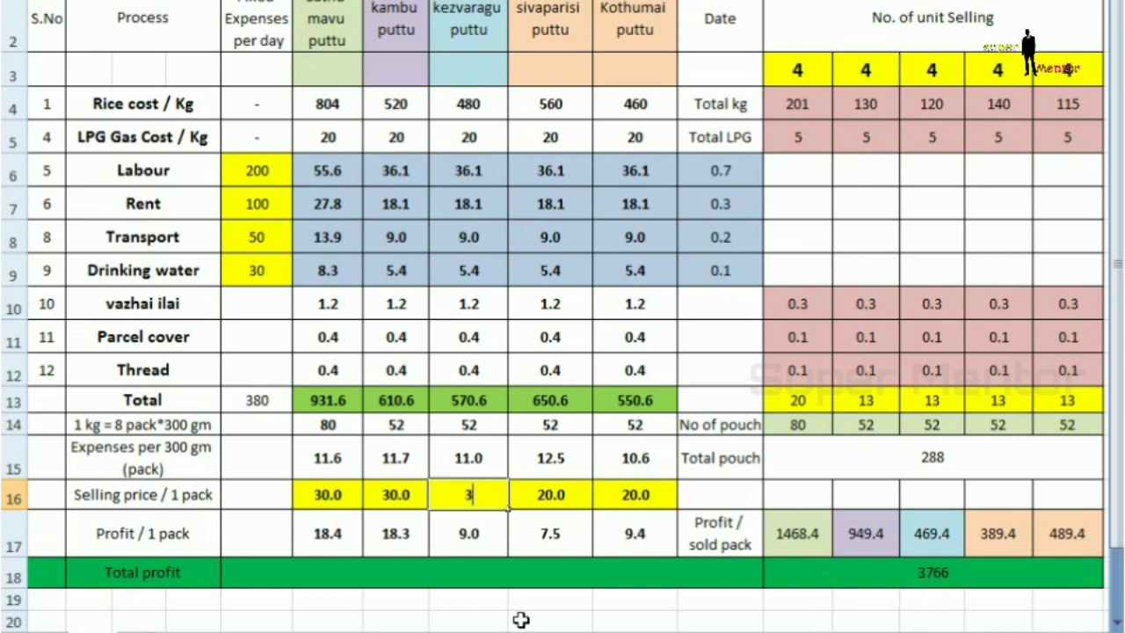
{"action": "key", "text": "Tab"}
{"action": "type", "text": "30"}
{"action": "key", "text": "Tab"}
{"action": "type", "text": "30"}
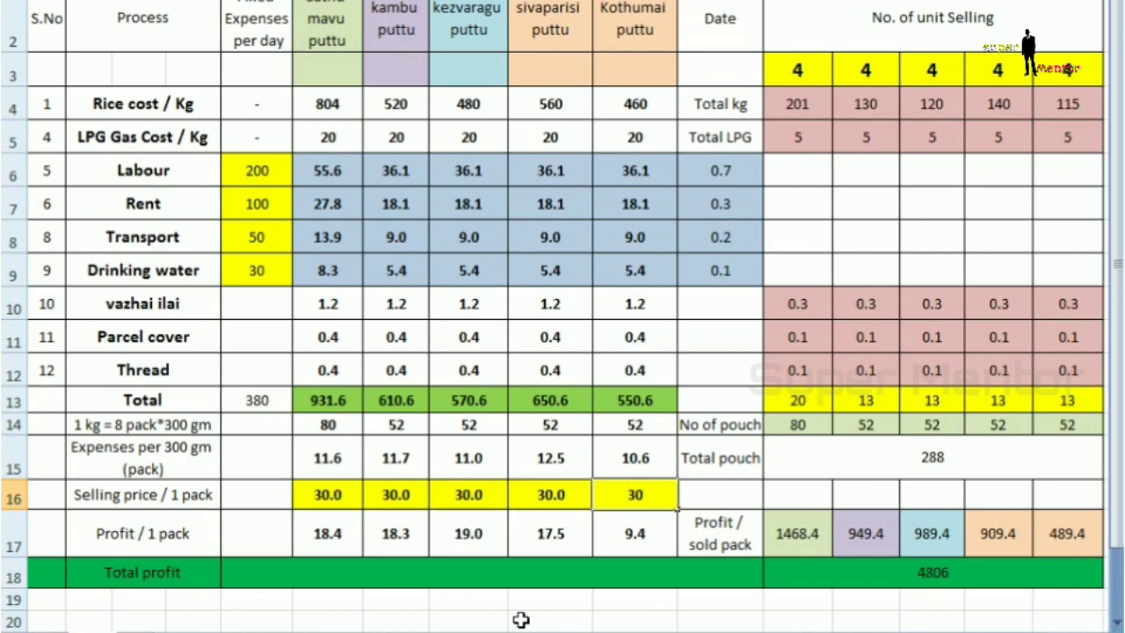
{"action": "key", "text": "Tab"}
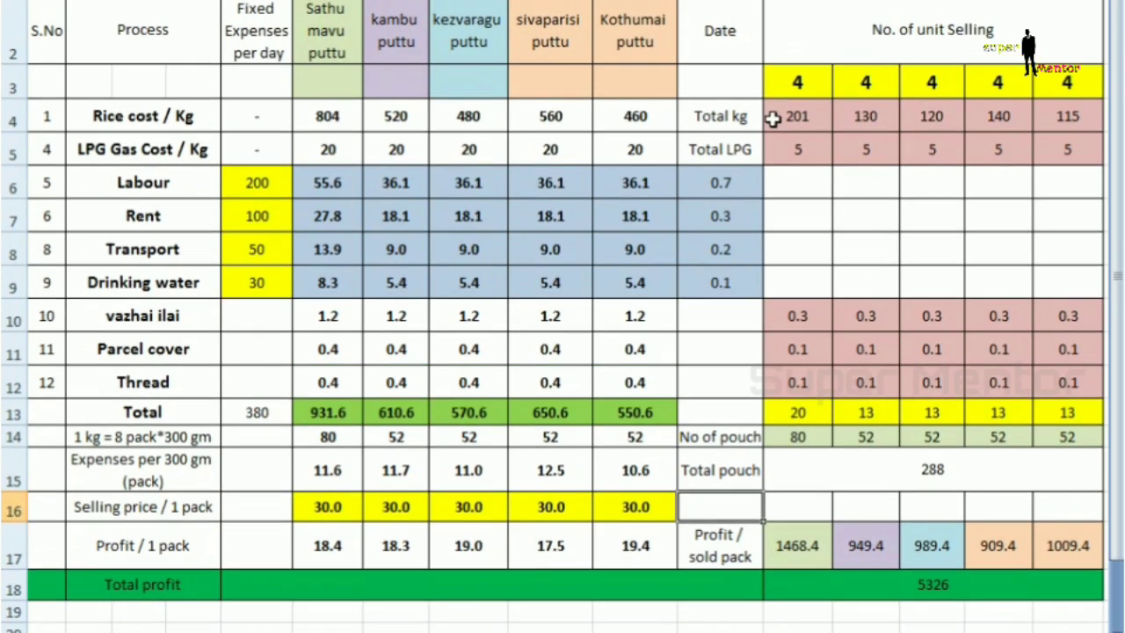
Review the number of selling units of the puttu varieties together with the total pouches and total profit
{"action": "left_click", "coordinate": [795, 69]}
{"action": "left_click", "coordinate": [960, 118]}
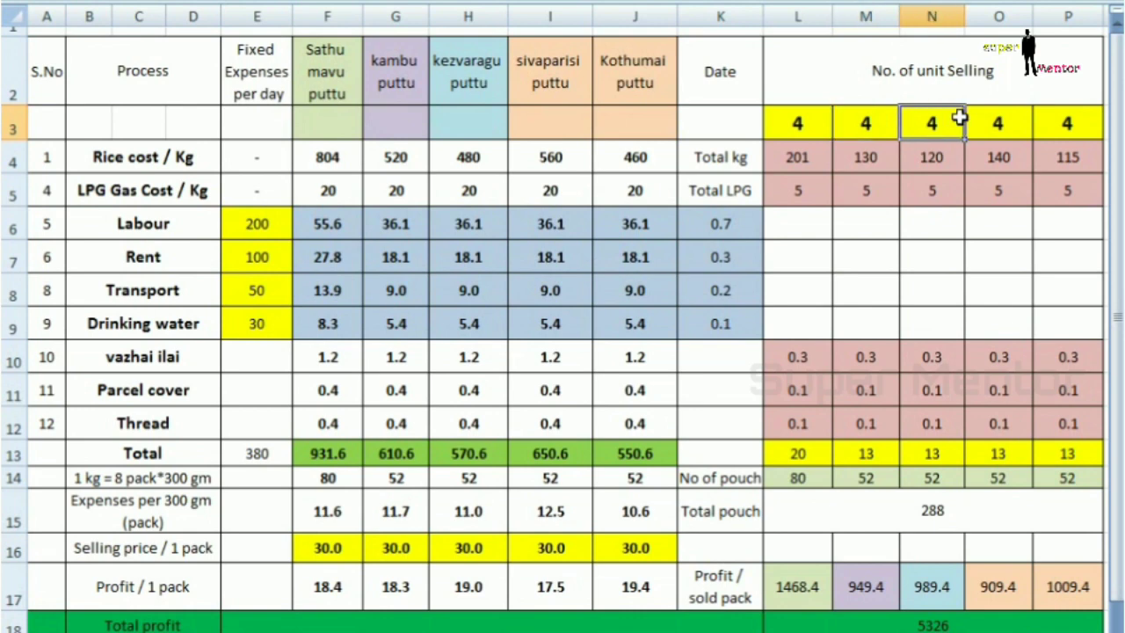
{"action": "left_click", "coordinate": [1041, 137]}
{"action": "left_click", "coordinate": [1006, 124]}
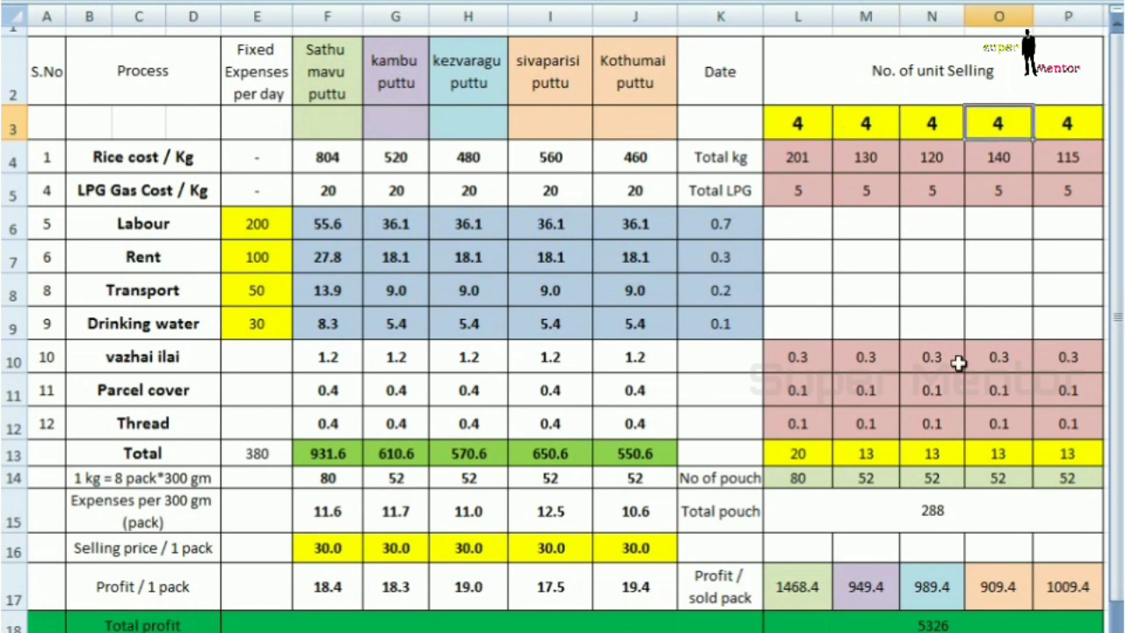
{"action": "left_click", "coordinate": [830, 115]}
{"action": "left_click", "coordinate": [955, 128]}
{"action": "left_click", "coordinate": [963, 501]}
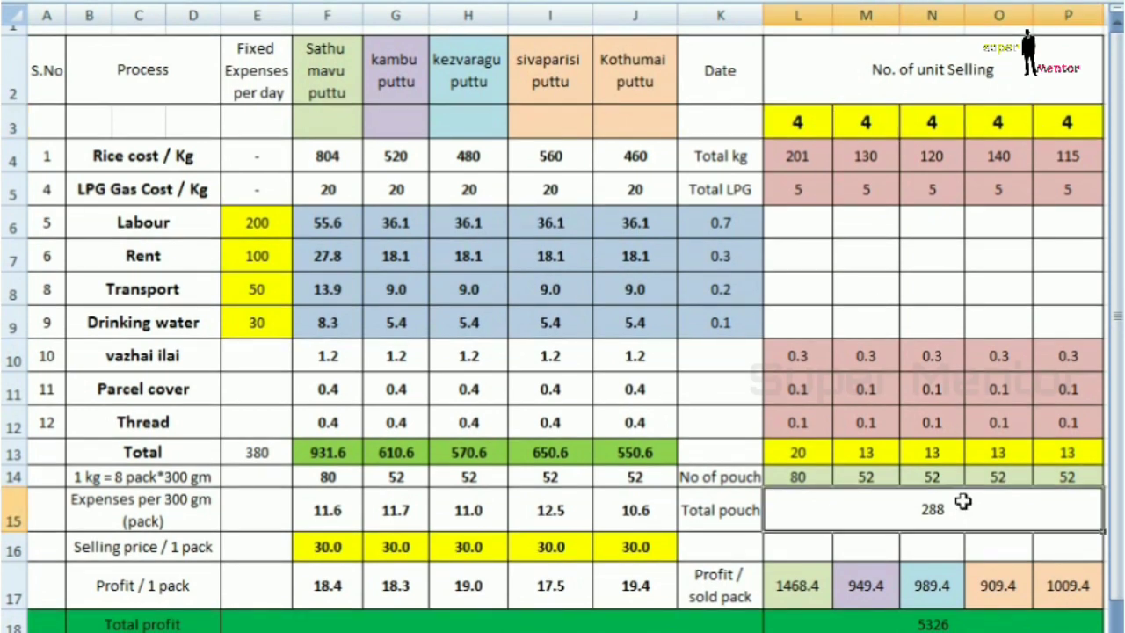
{"action": "scroll", "coordinate": [954, 500], "scroll_direction": "down", "scroll_amount": 1}
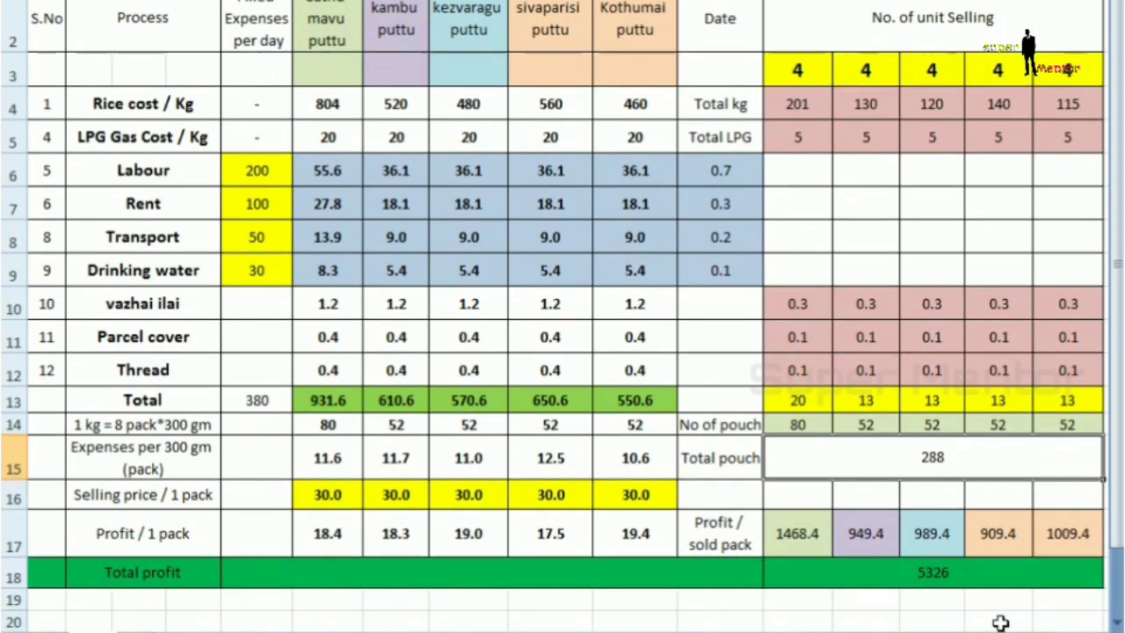
{"action": "left_click", "coordinate": [951, 580]}
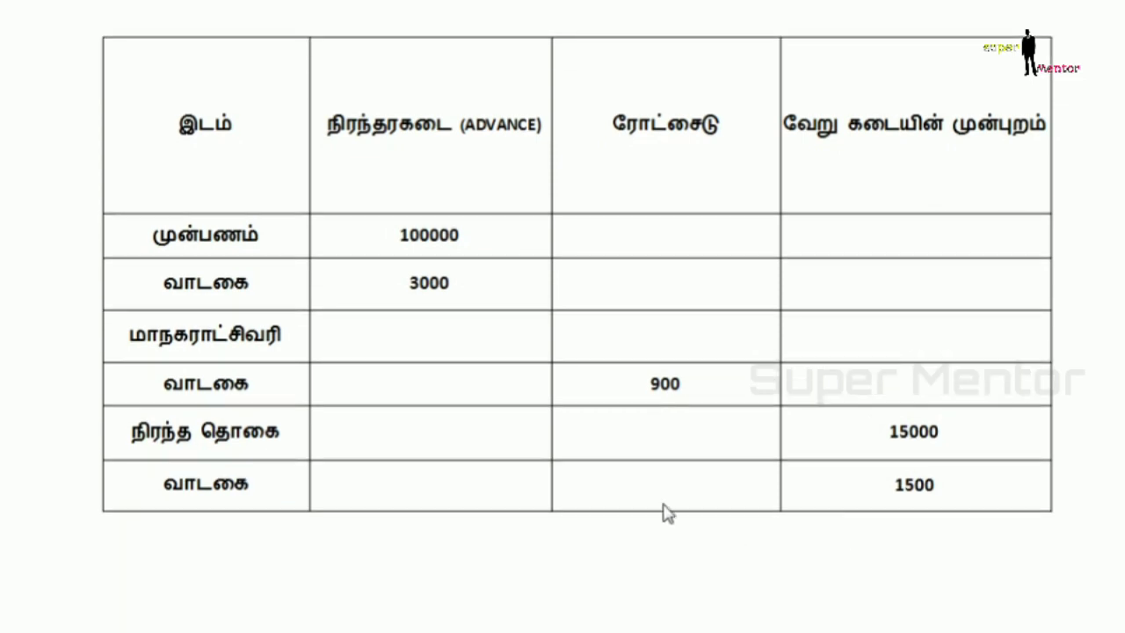
{"action": "left_click", "coordinate": [633, 574]}
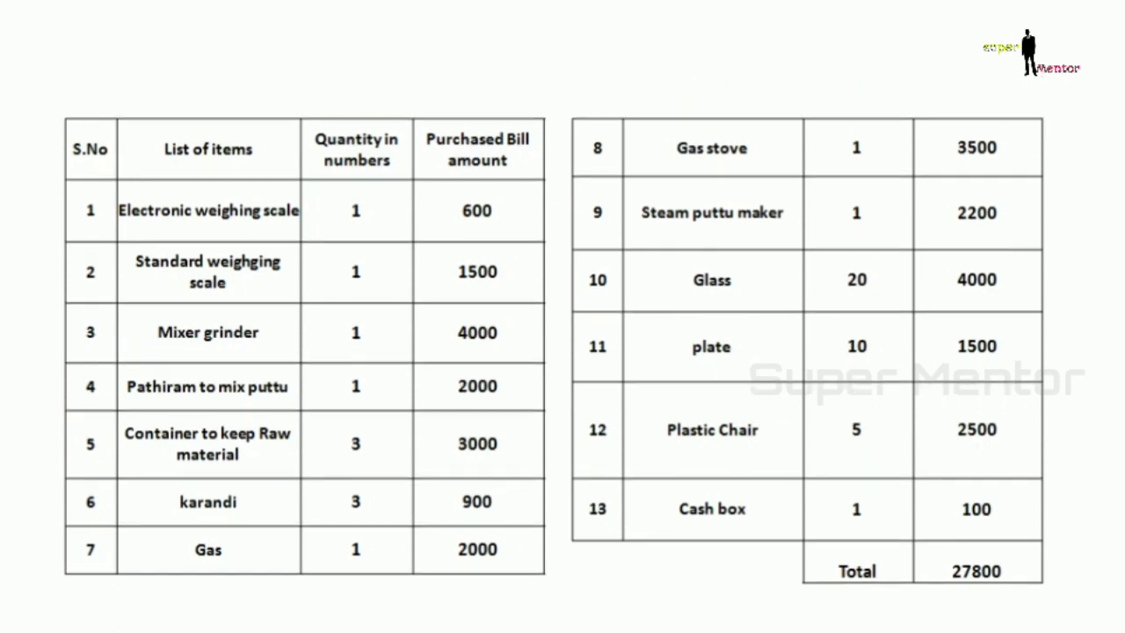
{"action": "left_click", "coordinate": [978, 532]}
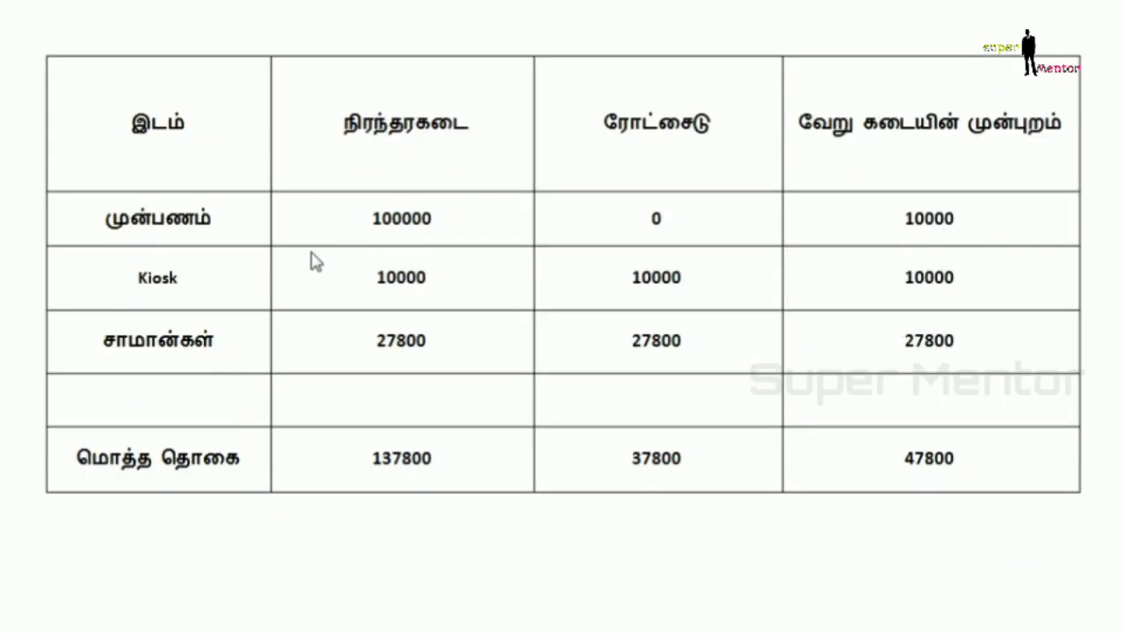